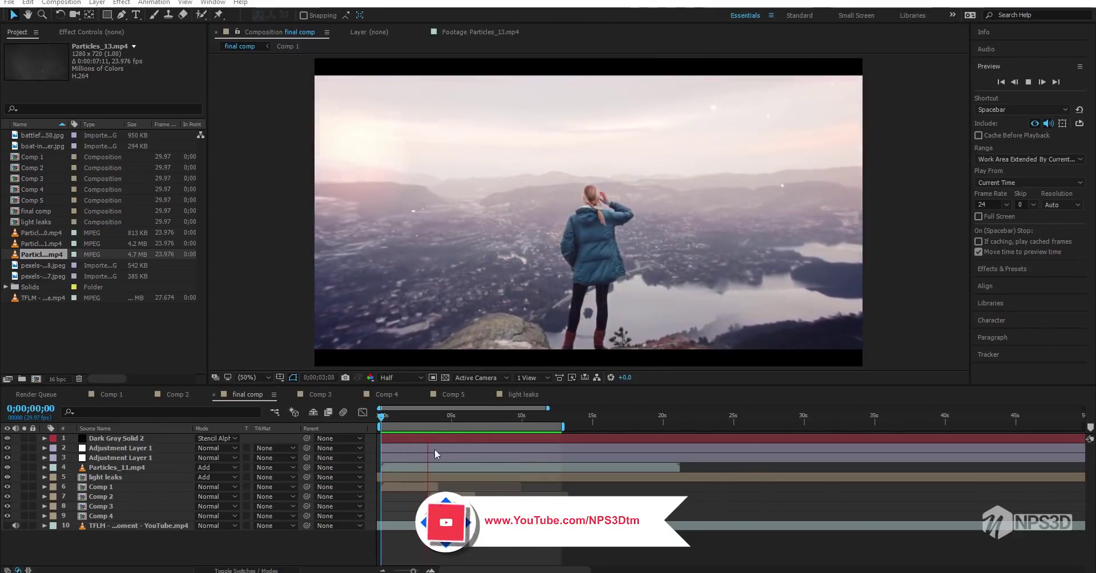
# Stop the preview and create a new 1920 x 1080 composition with the HDTV 1080 29.97 preset.
pyautogui.press('space')
pyautogui.click(38, 378)
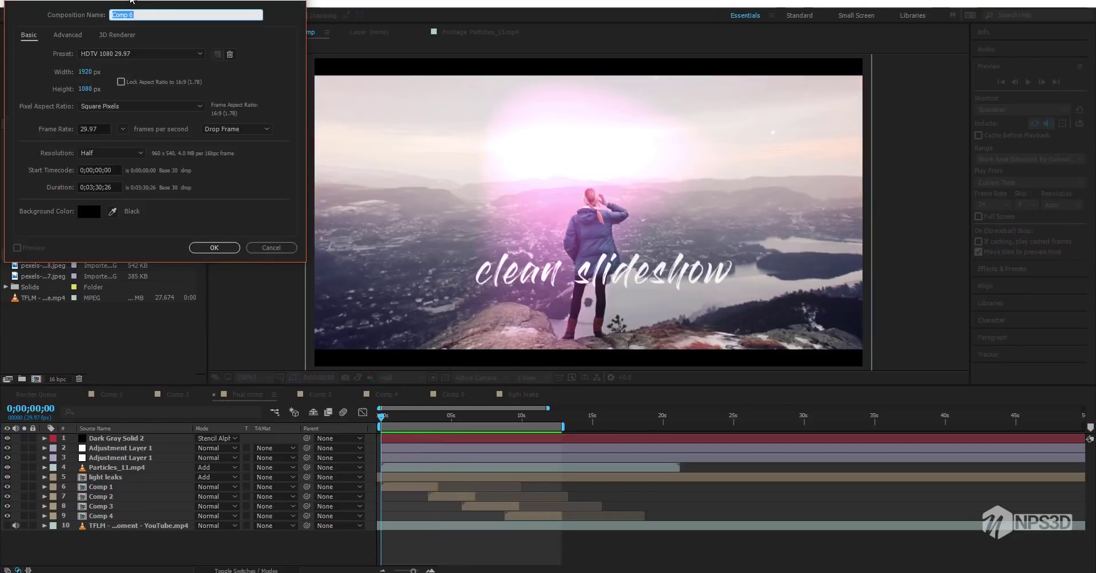
pyautogui.moveTo(130, 1); pyautogui.dragTo(393, 54)
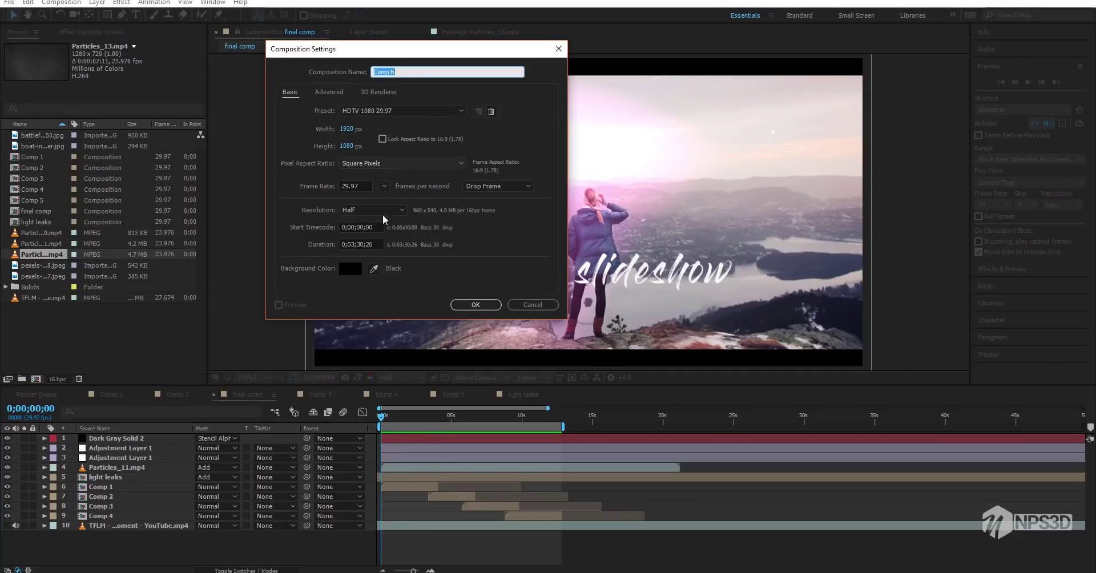
pyautogui.click(475, 305)
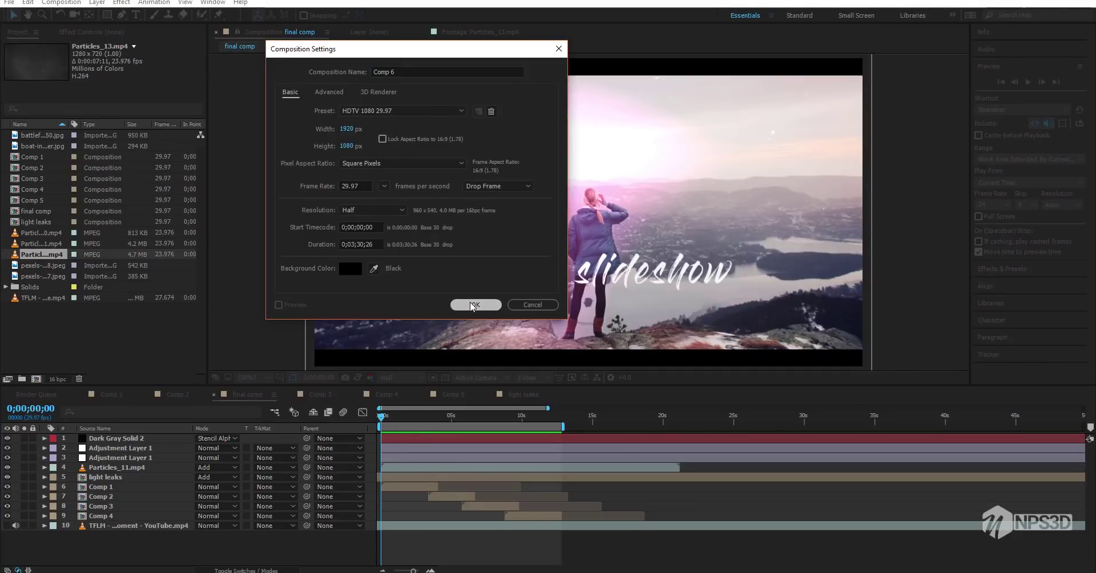
pyautogui.moveTo(390, 421); pyautogui.dragTo(416, 420)
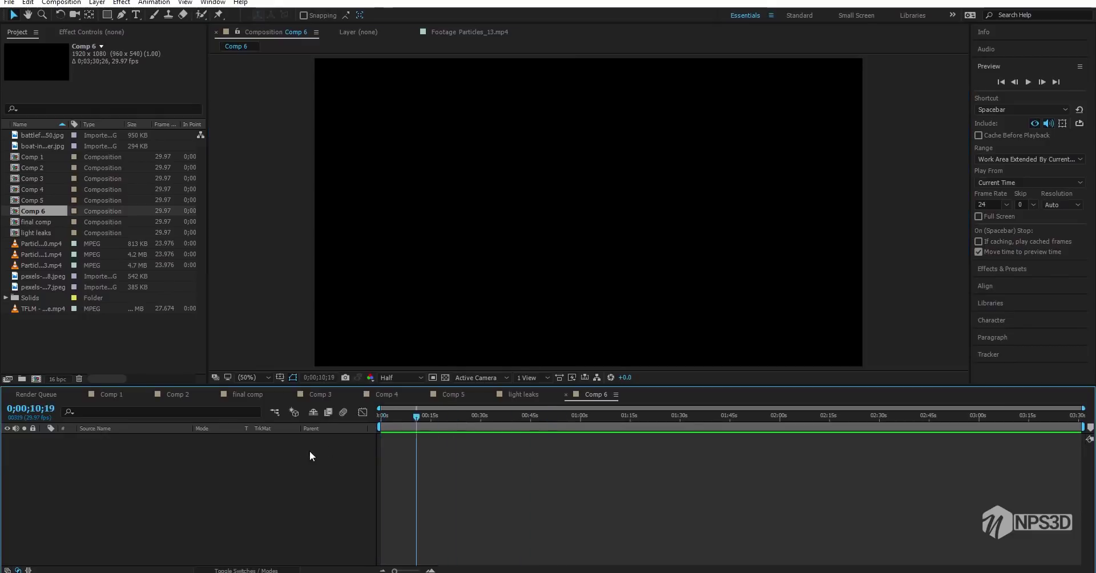
pyautogui.click(68, 328)
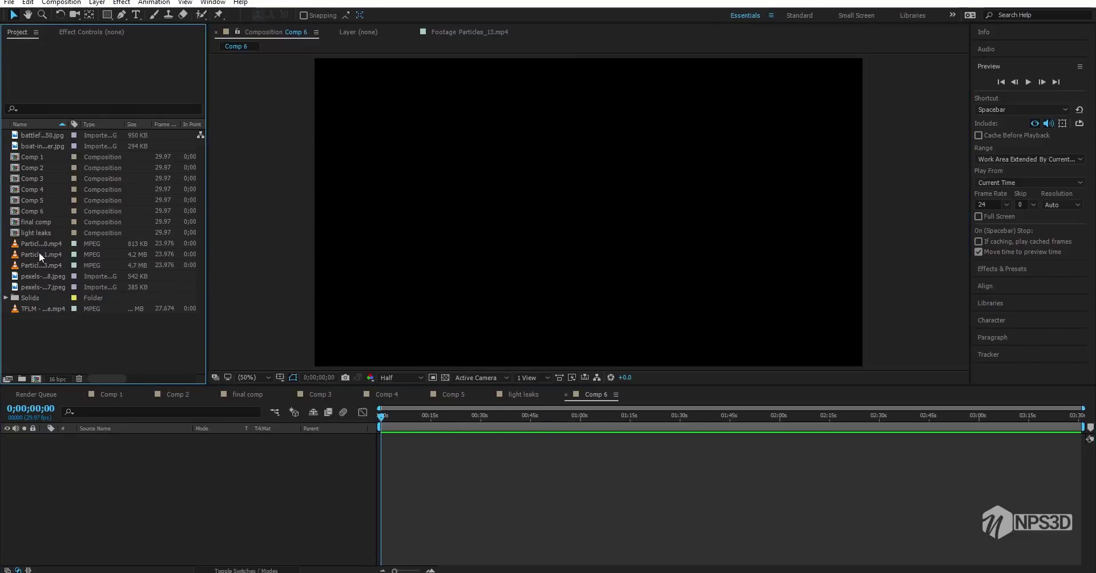
pyautogui.moveTo(40, 287); pyautogui.dragTo(221, 475)
pyautogui.press(',')
pyautogui.press('.')
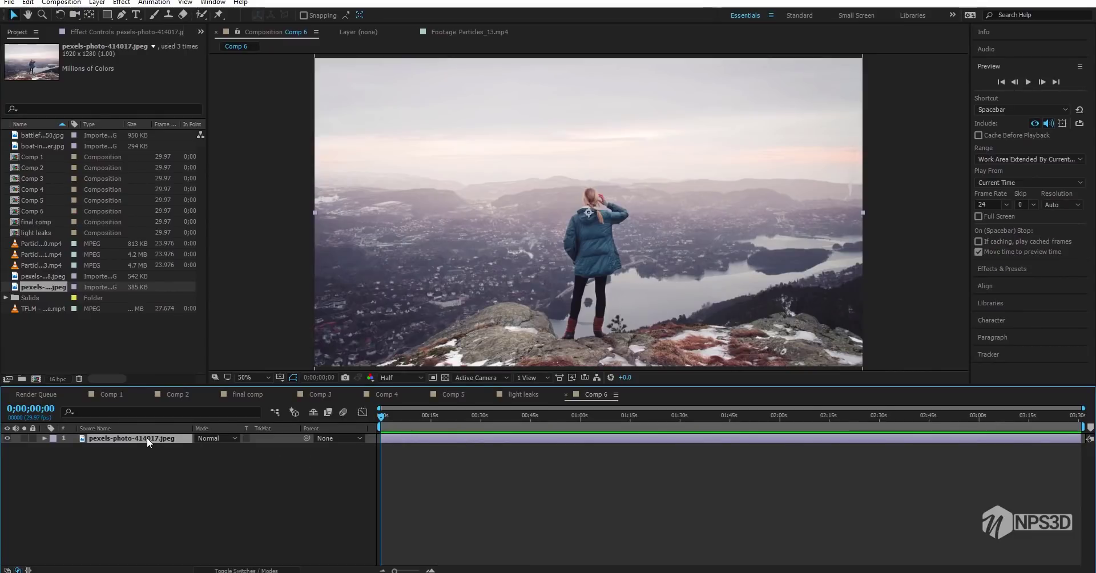
pyautogui.press('Return')
pyautogui.write('f')
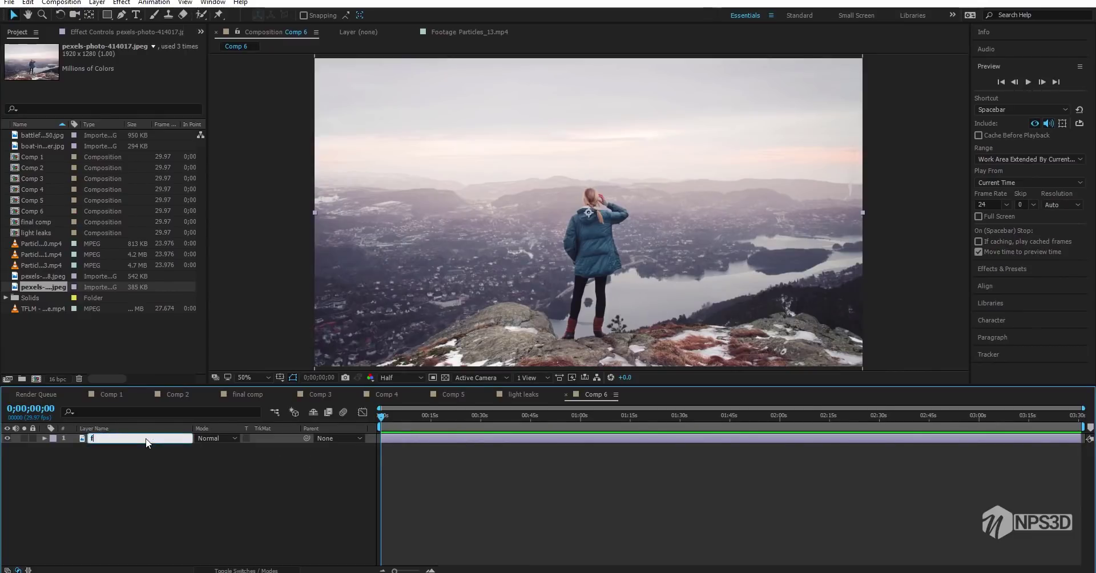
pyautogui.press('Return')
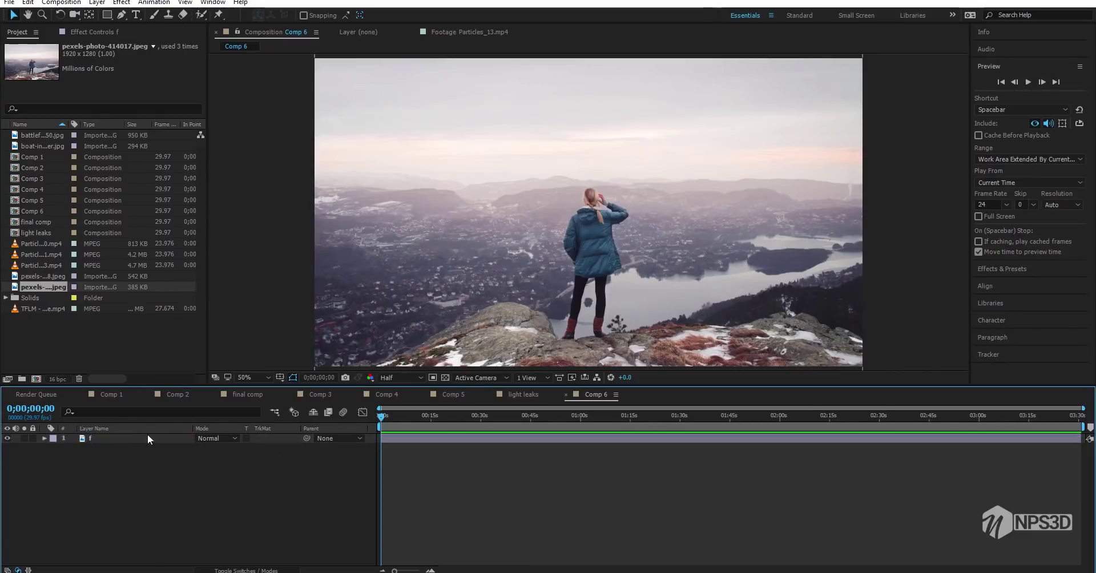
# Place the pexels-photo-307008.jpeg image in Comp 6 and rename its layer "footaeg".
pyautogui.click(40, 276)
pyautogui.moveTo(40, 277); pyautogui.dragTo(118, 437)
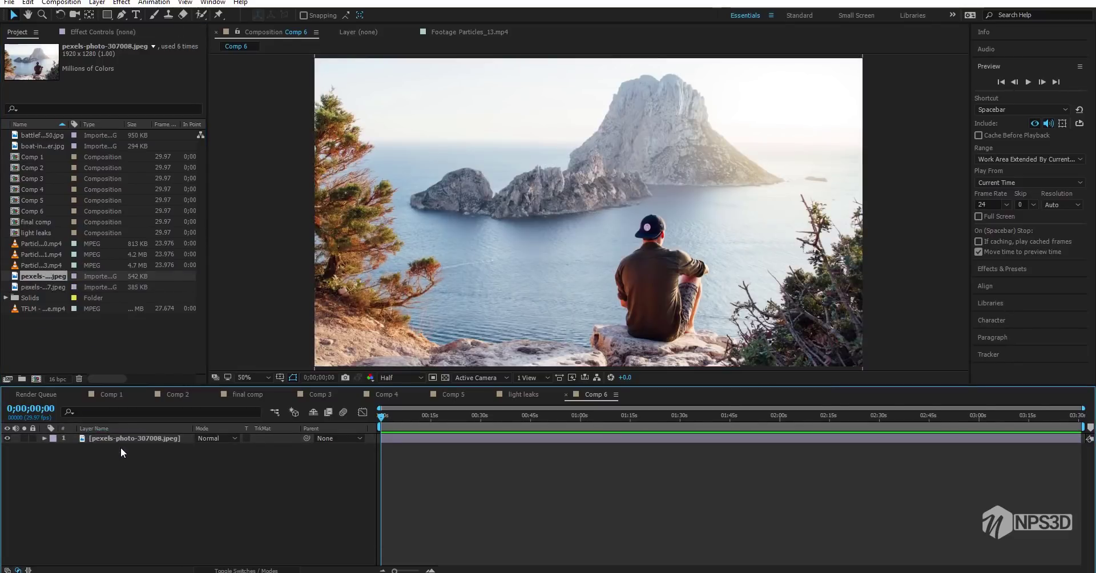
pyautogui.click(119, 439)
pyautogui.press('Return')
pyautogui.write('footaeg')
pyautogui.press('Return')
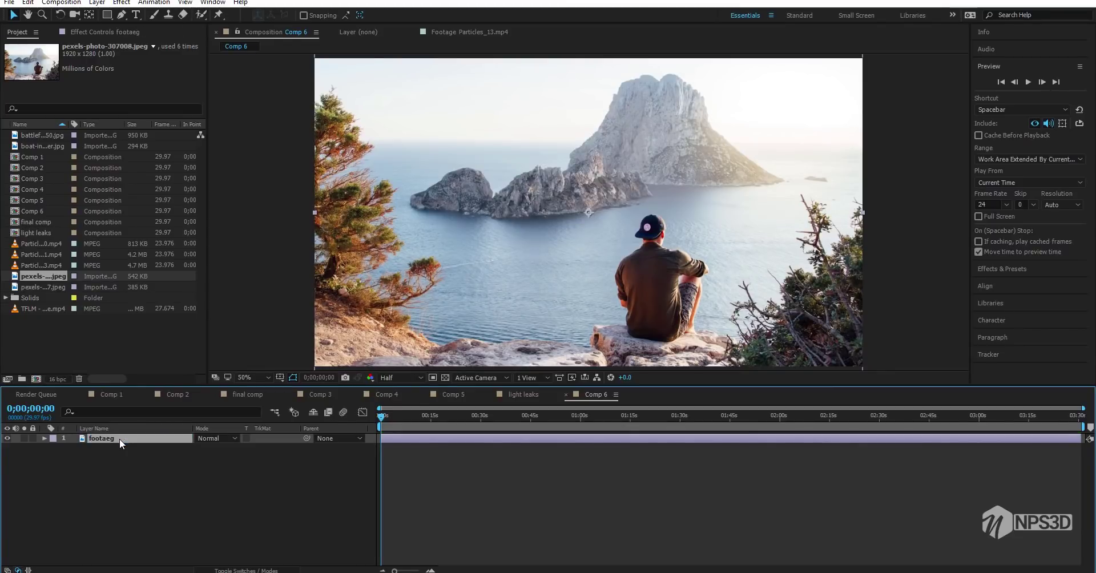
# Duplicate the footaeg layer and rename the copy "focus".
pyautogui.hotkey('ctrl', 'd')
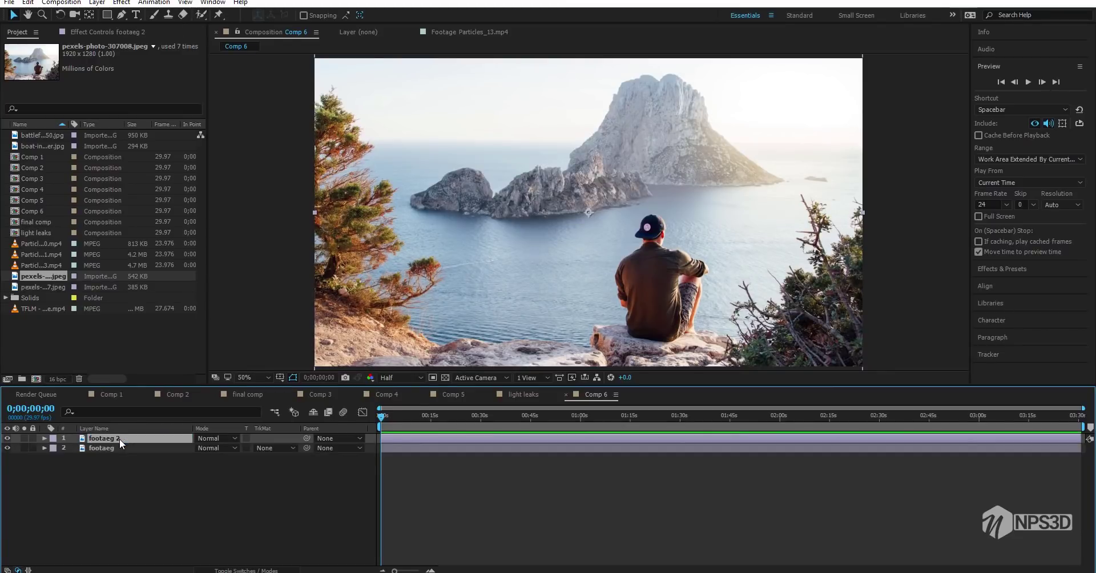
pyautogui.press('Return')
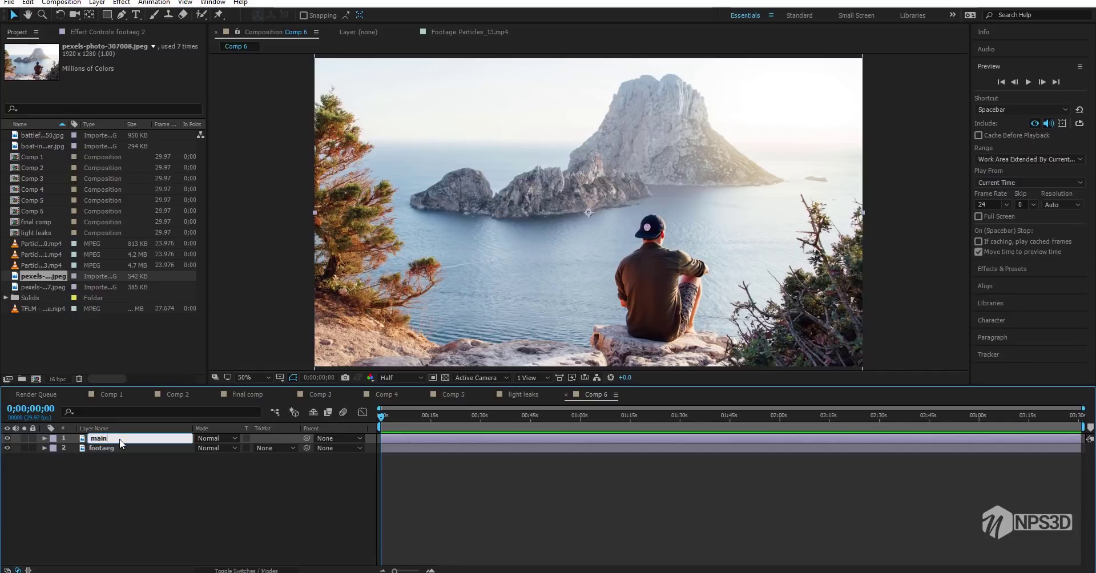
pyautogui.press('Return')
pyautogui.press('Return')
pyautogui.write('focus')
pyautogui.press('Return')
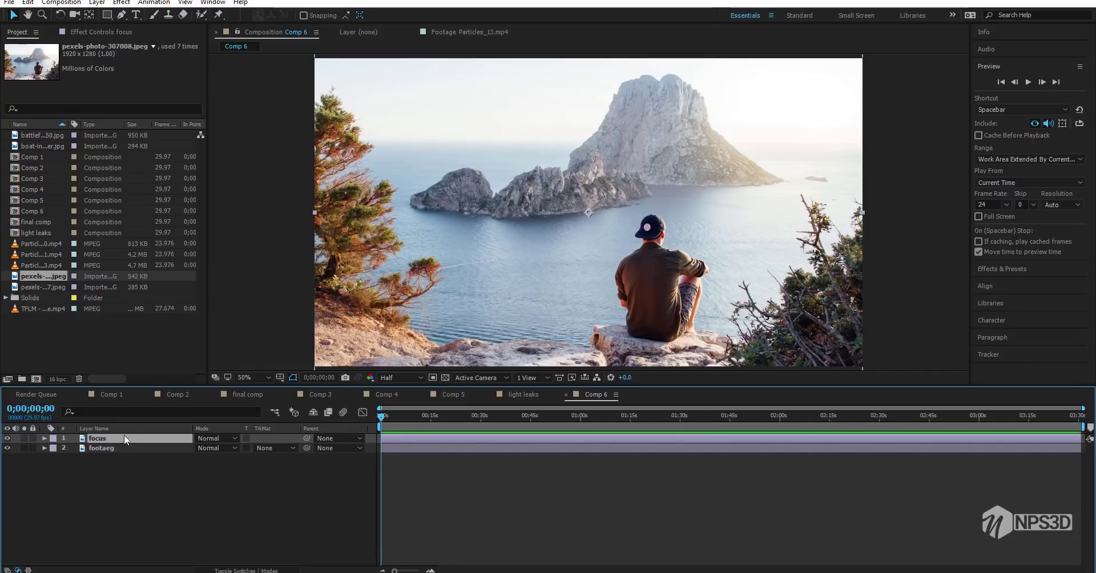
# Draw a large circular mask on the focus layer, enclosing the seated man and most of the rock island.
pyautogui.moveTo(109, 15); pyautogui.dragTo(159, 43)
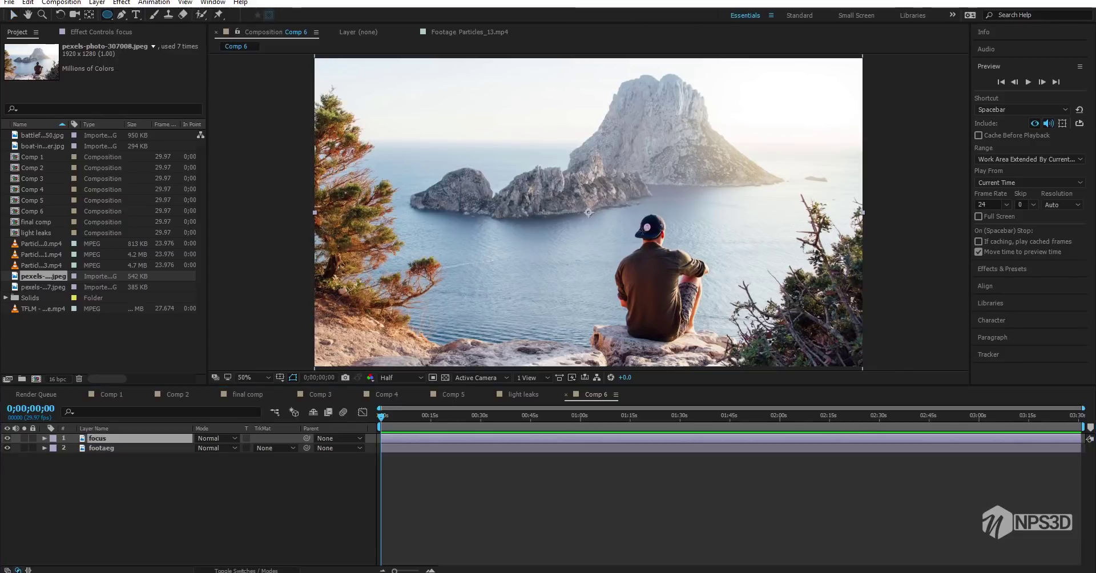
pyautogui.moveTo(620, 237); pyautogui.dragTo(739, 337)
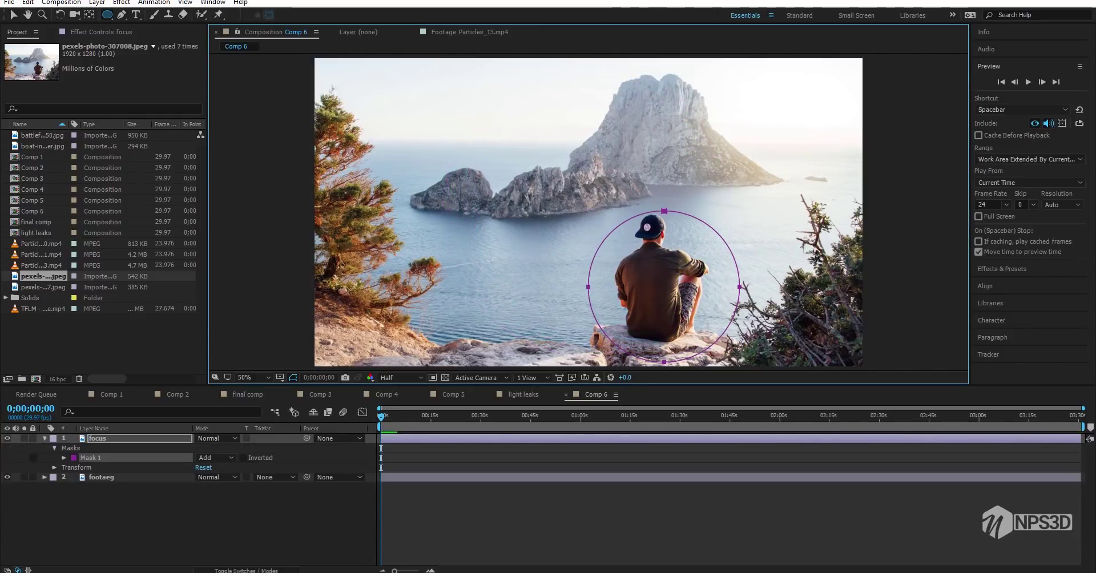
pyautogui.press('Delete')
pyautogui.moveTo(637, 260); pyautogui.dragTo(740, 365)
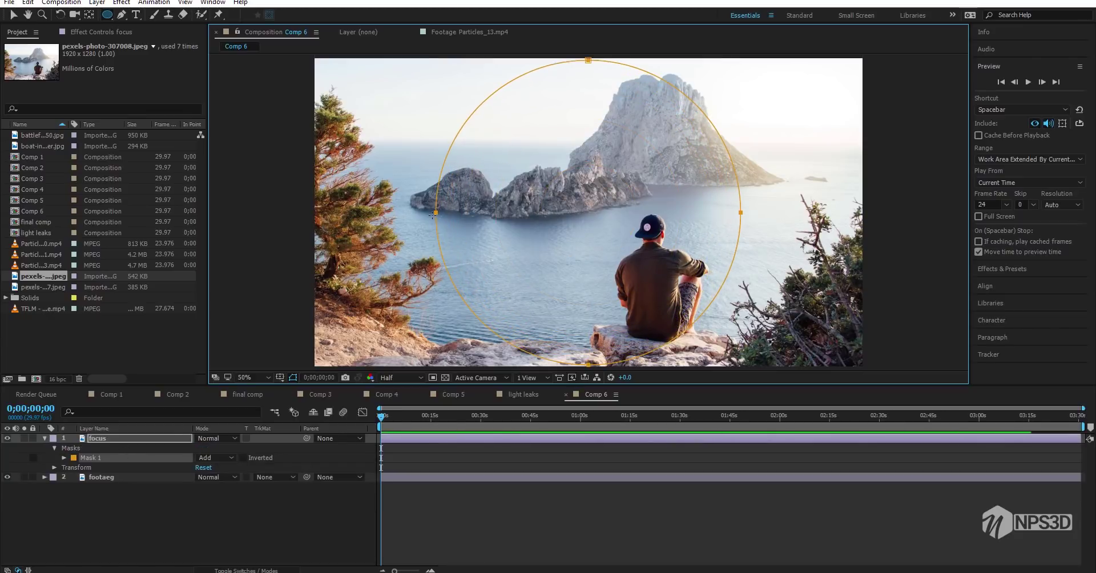
pyautogui.moveTo(438, 216)
pyautogui.mouseDown()
pyautogui.moveTo(463, 208)
pyautogui.moveTo(460, 217)
pyautogui.mouseUp()
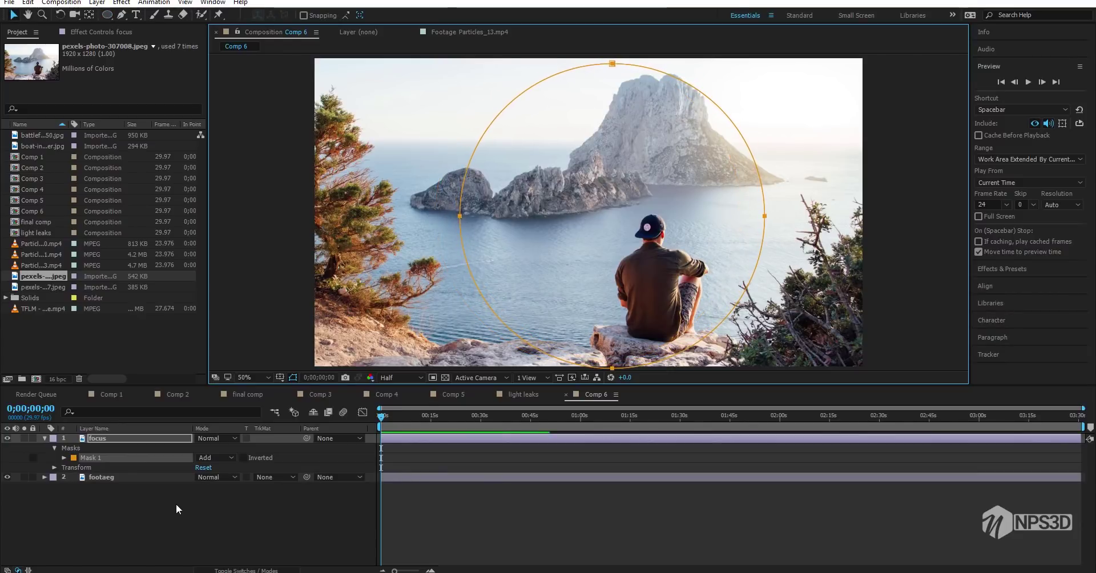
pyautogui.click(117, 438)
pyautogui.click(44, 438)
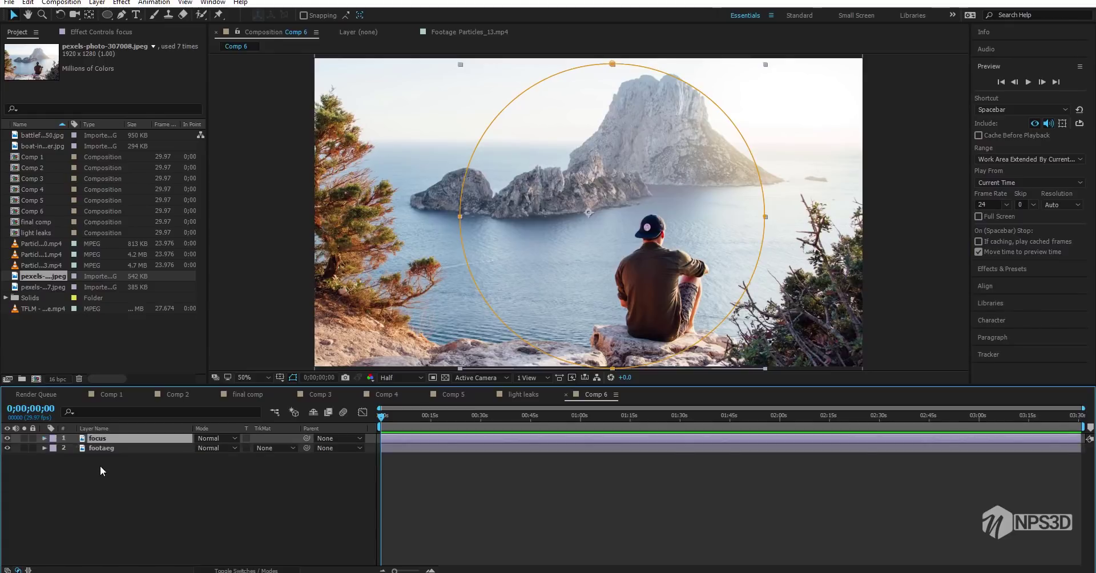
# Set the focus layer's mask feather to 198 pixels and apply the Optics Compensation effect to the footaeg layer.
pyautogui.click(106, 448)
pyautogui.click(137, 32)
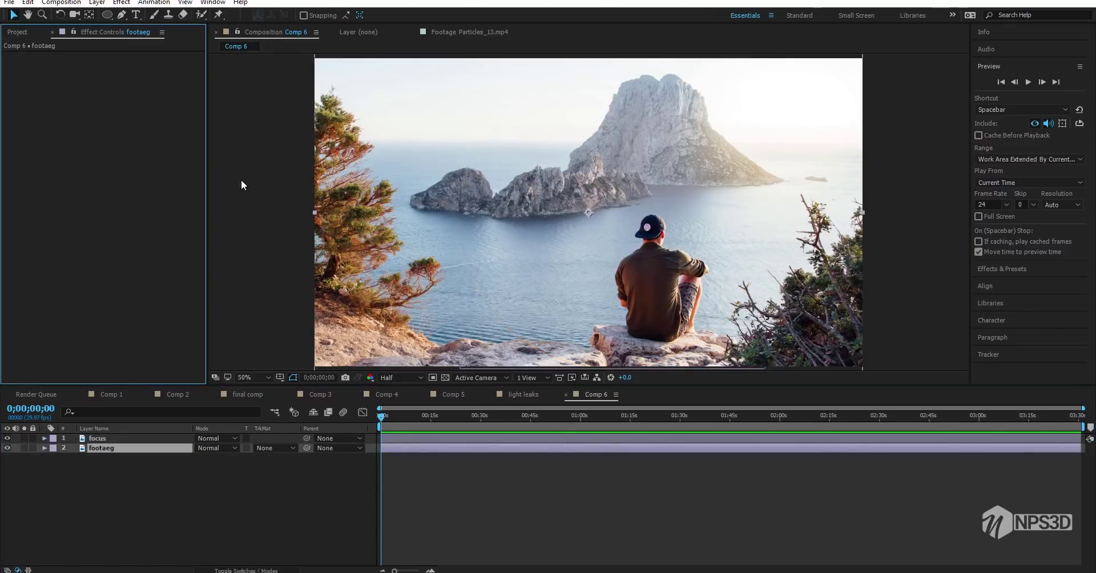
pyautogui.press('f')
pyautogui.hotkey('ctrl', 'space')
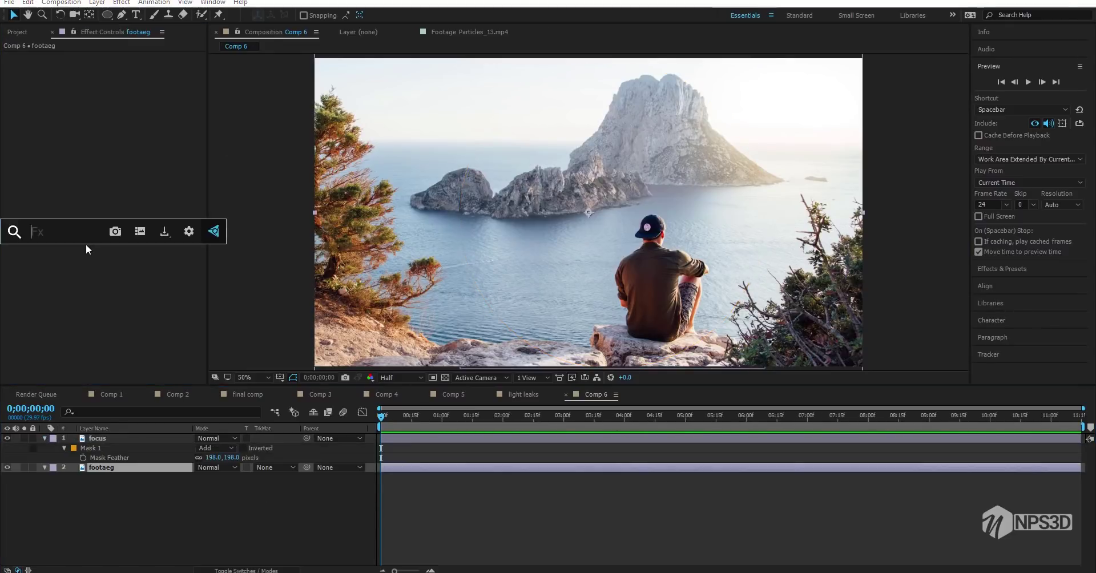
pyautogui.write('op')
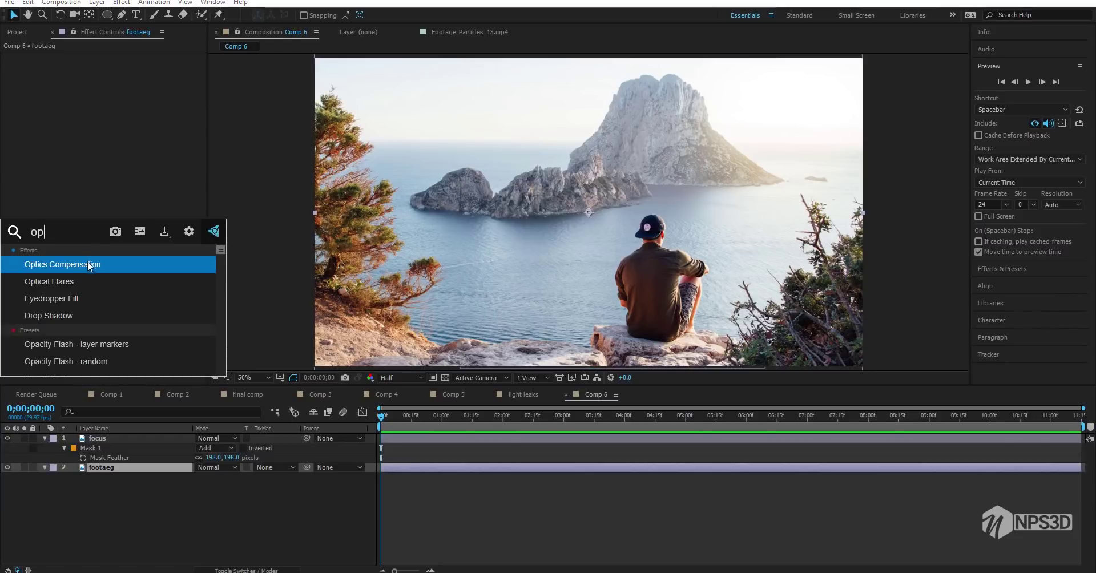
pyautogui.click(88, 263)
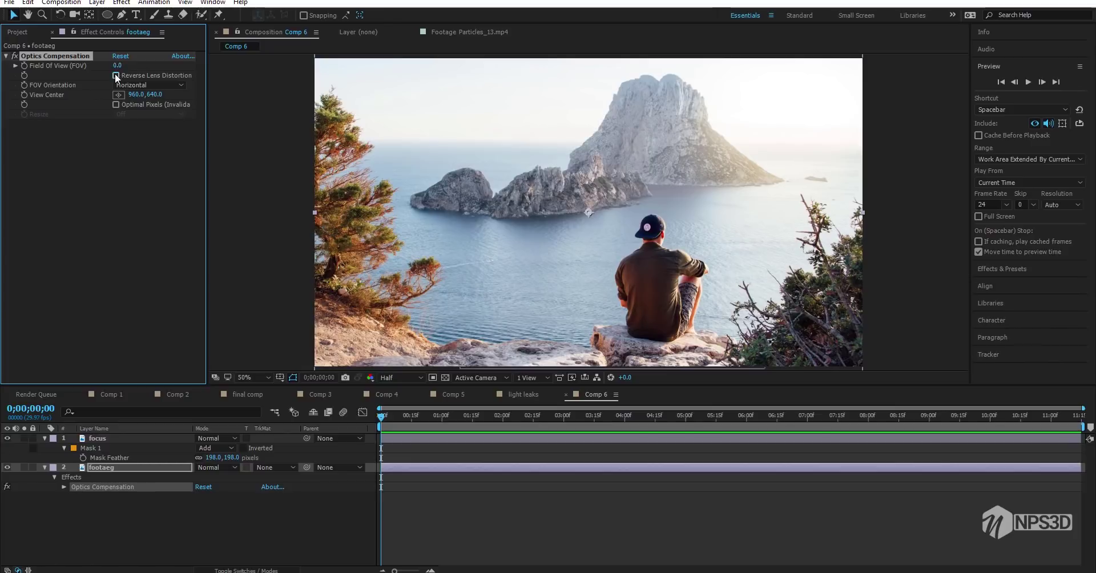
# Enable Reverse Lens Distortion and keyframe the Field Of View at 0 at the start and 56 at 0;00;05;00.
pyautogui.click(434, 425)
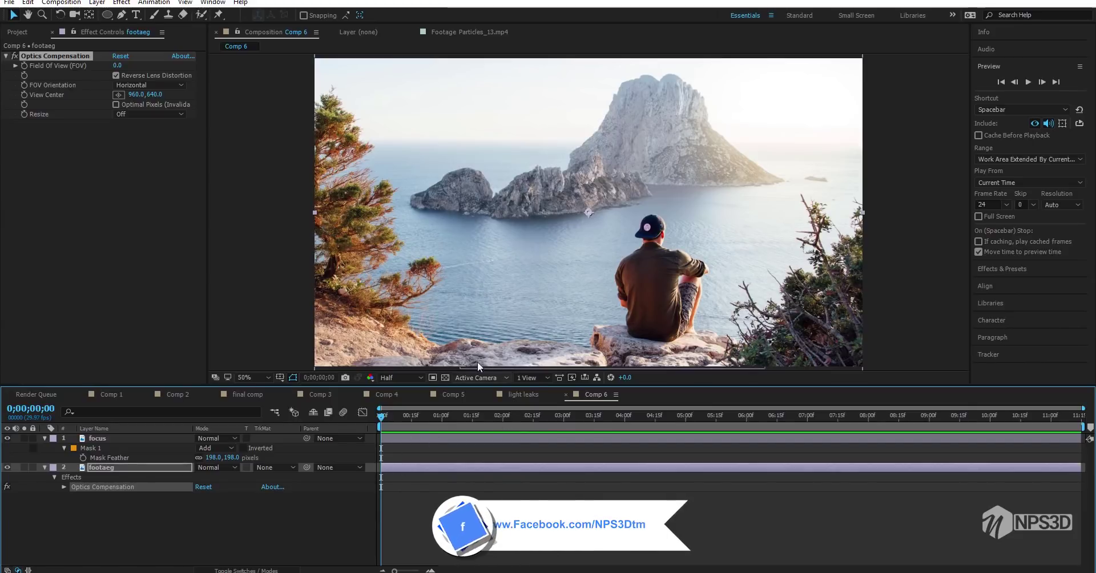
pyautogui.click(25, 66)
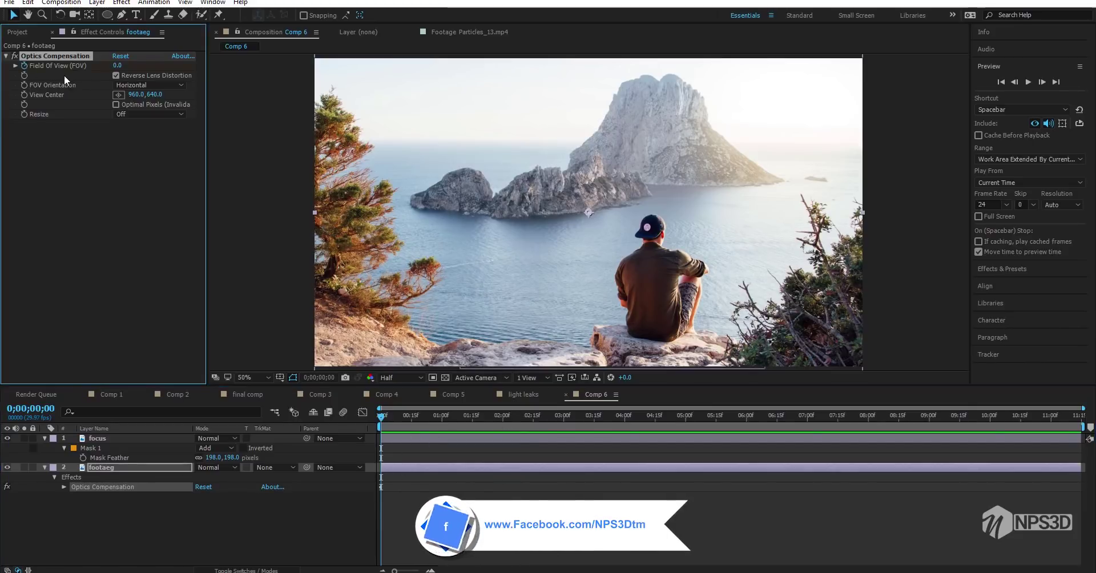
pyautogui.click(543, 416)
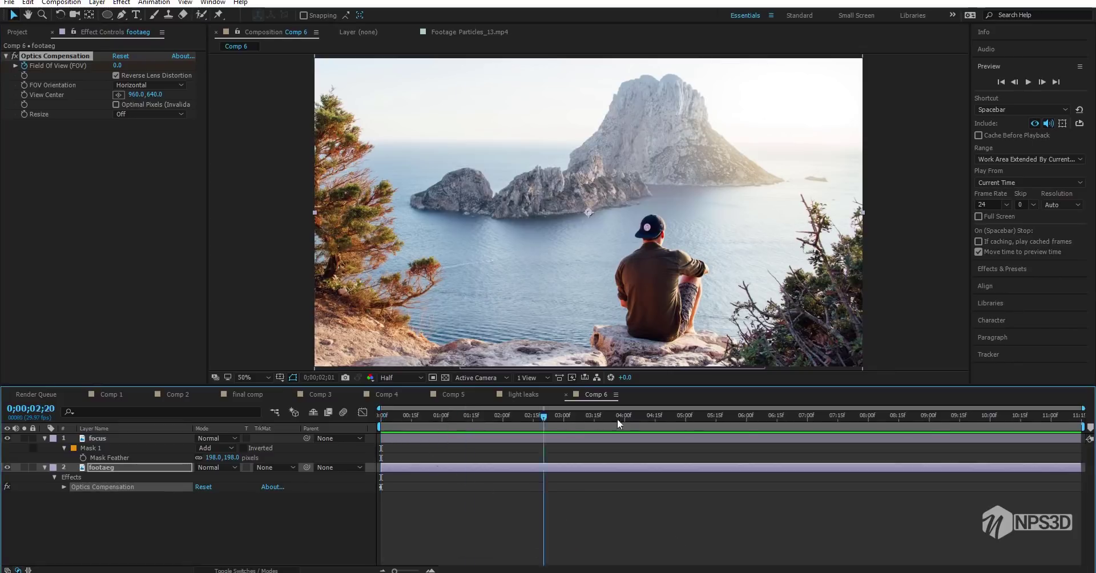
pyautogui.moveTo(713, 415); pyautogui.dragTo(749, 412)
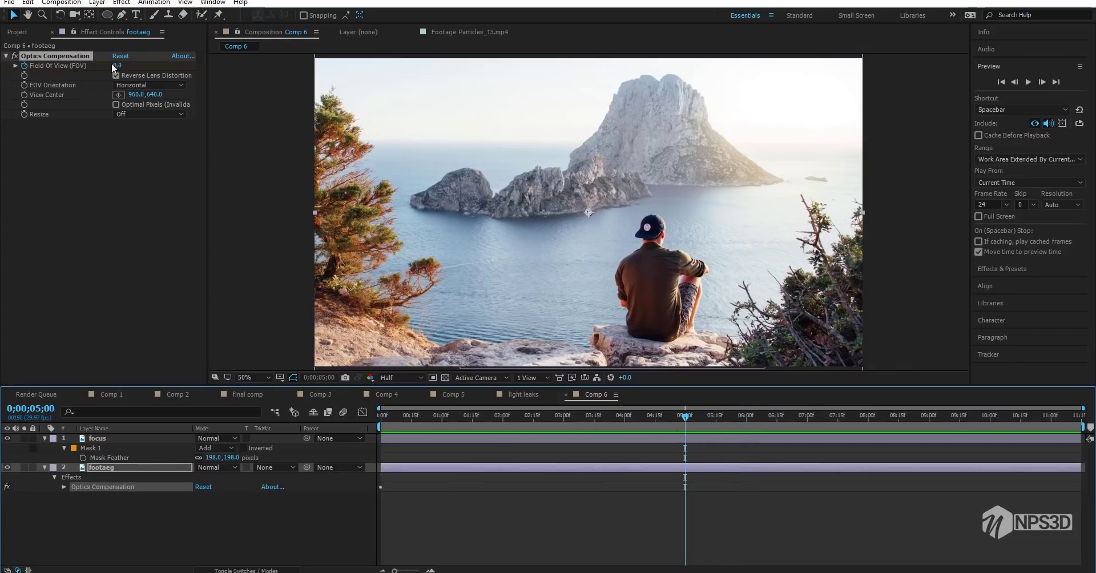
pyautogui.moveTo(115, 66); pyautogui.dragTo(574, 201)
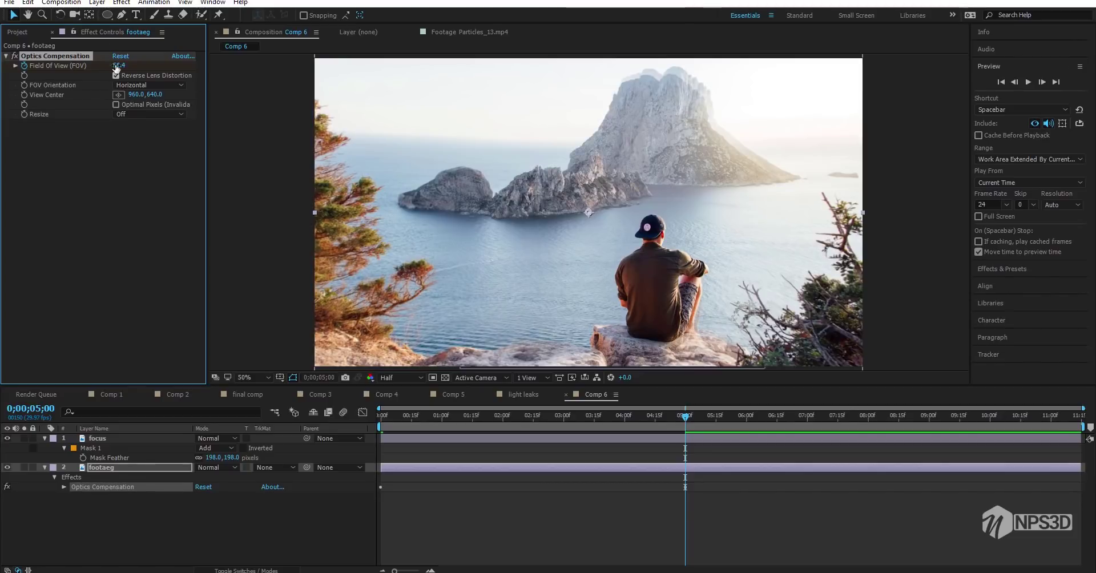
pyautogui.press('Return')
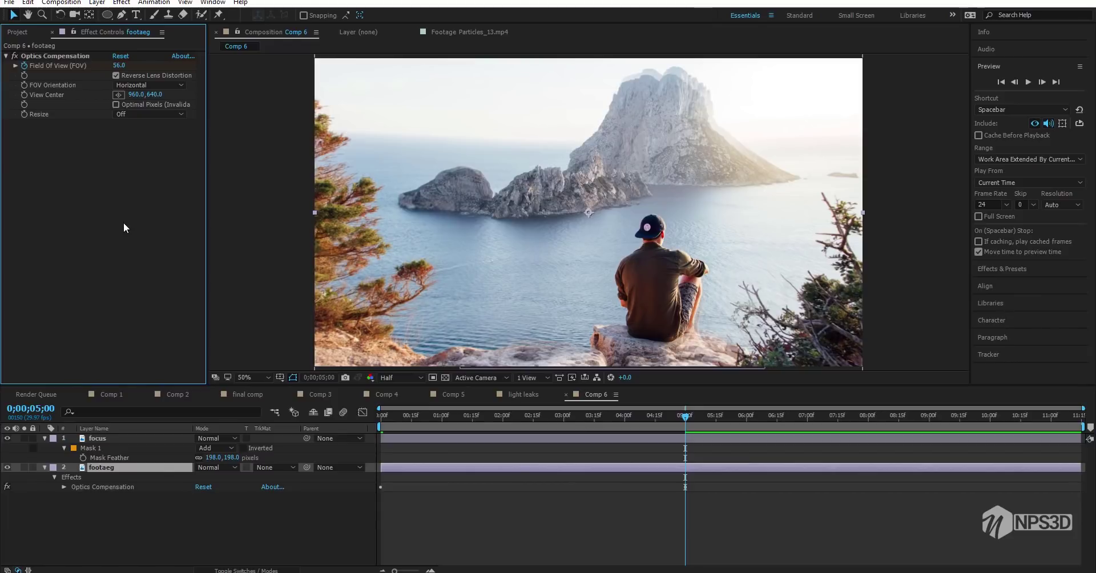
# Apply the CC Lens effect to the footaeg layer.
pyautogui.hotkey('ctrl', 'space')
pyautogui.write('cc')
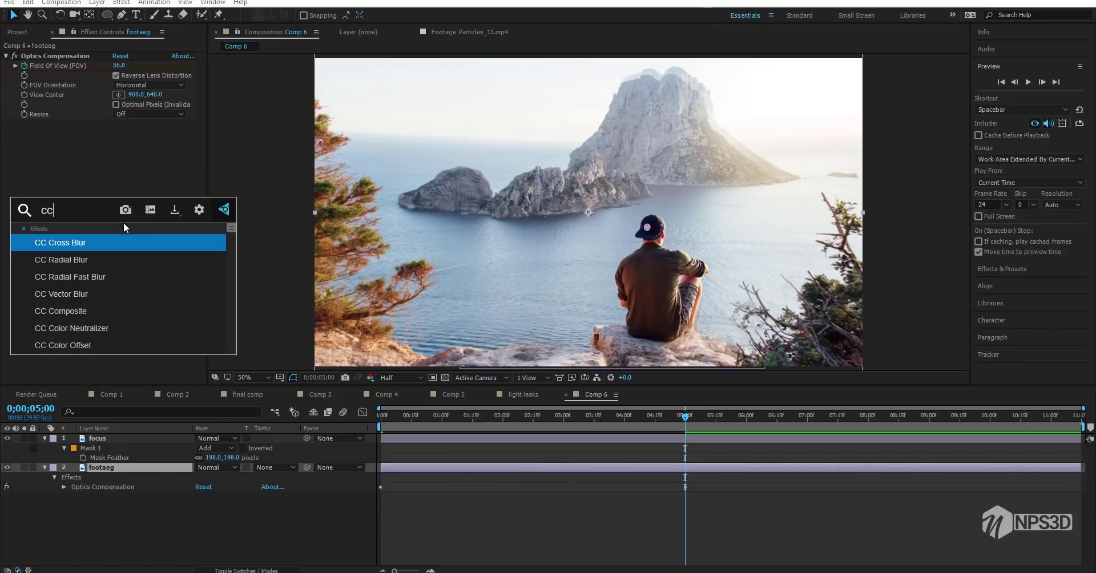
pyautogui.write(' l')
pyautogui.click(98, 241)
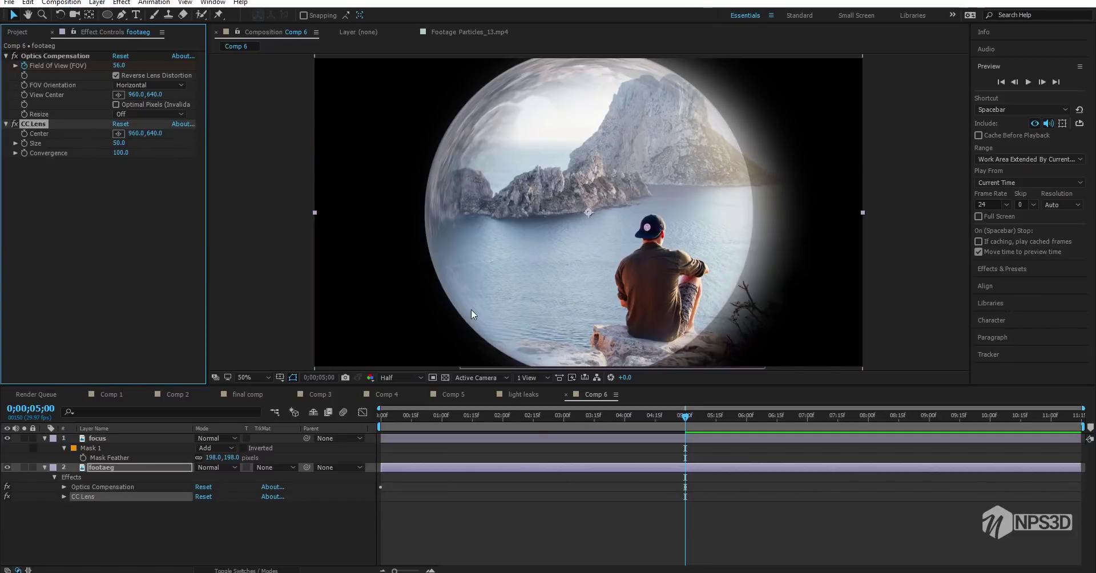
# Set the CC Lens Size to 500 and keyframe it at the start of the composition.
pyautogui.moveTo(474, 415); pyautogui.dragTo(330, 419)
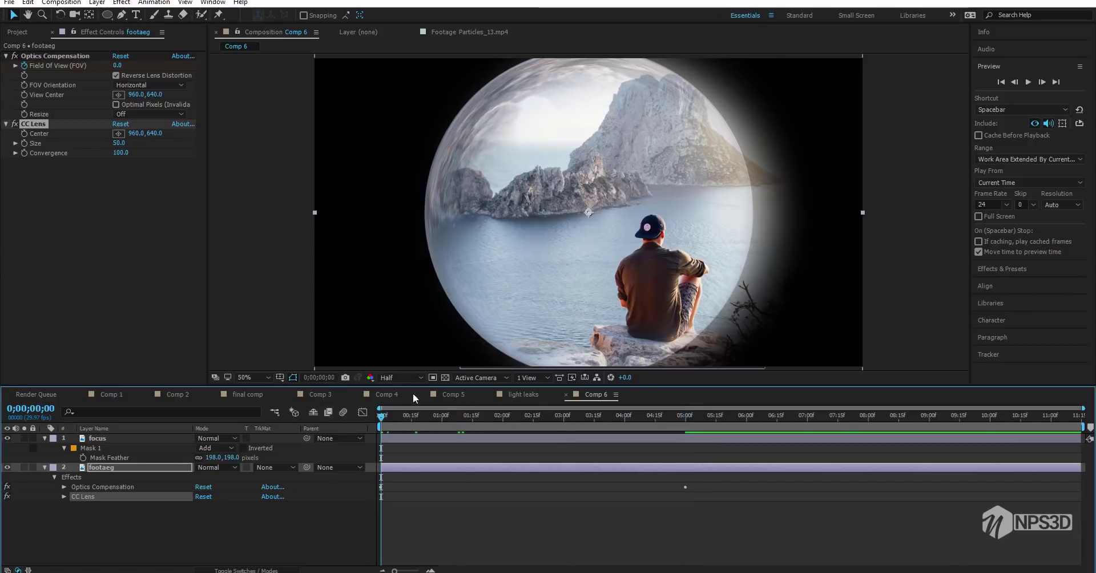
pyautogui.click(116, 144)
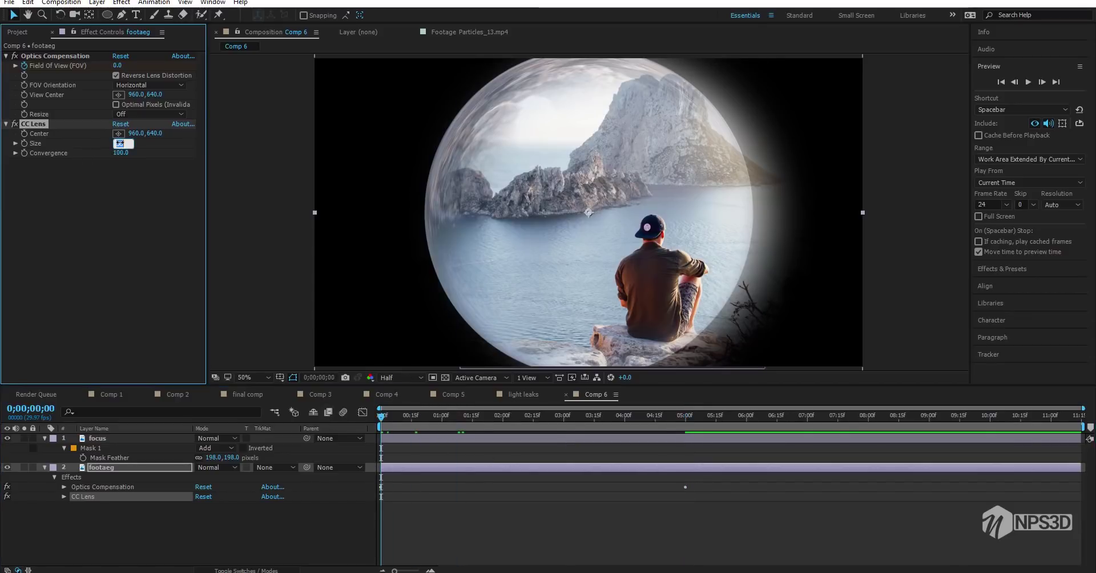
pyautogui.press('Return')
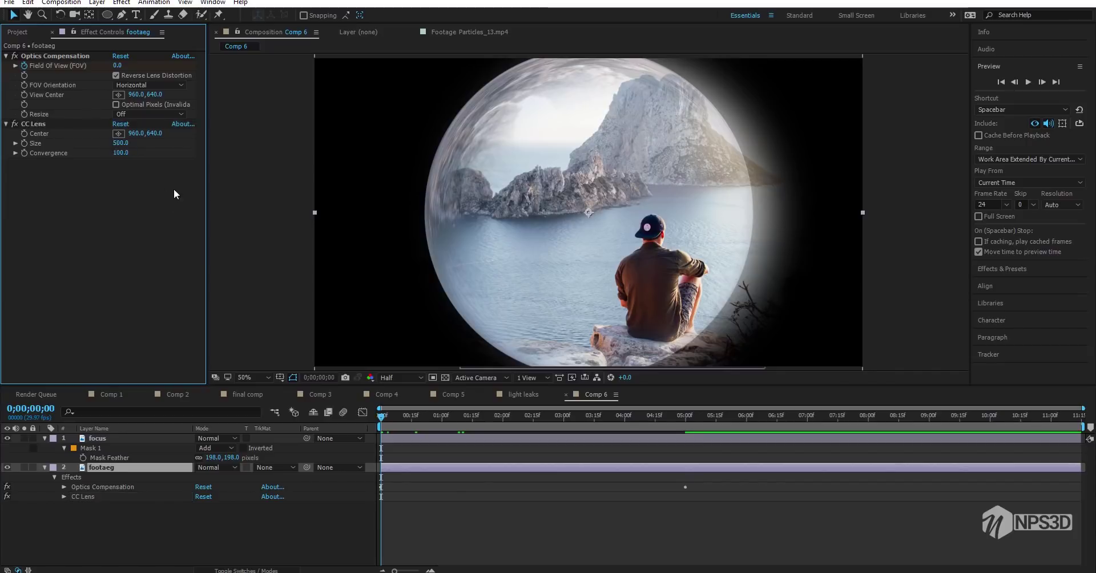
pyautogui.click(25, 133)
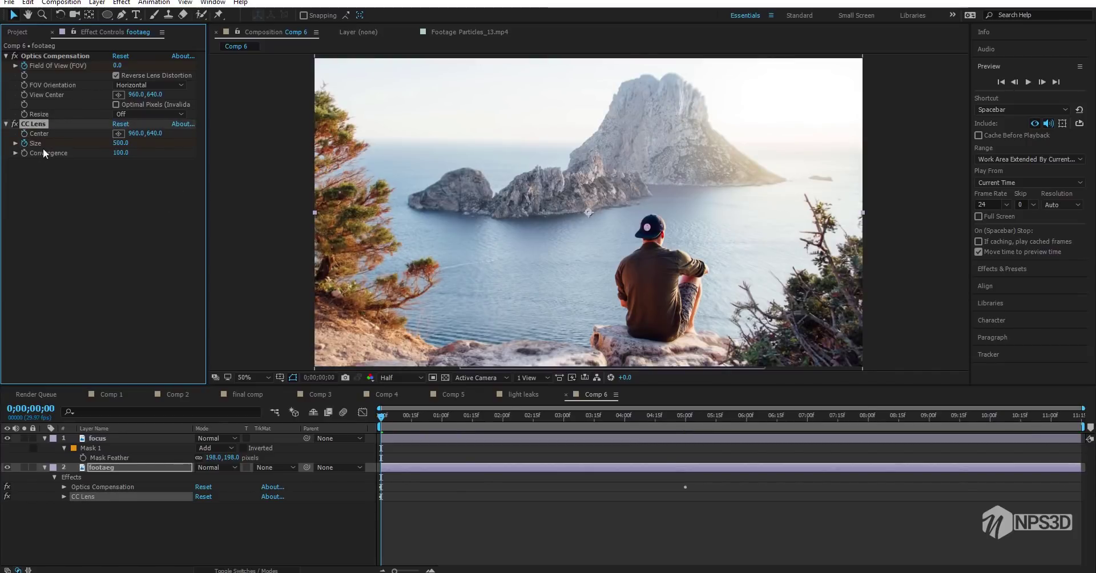
# Keyframe the CC Lens Size at 264 at 0;00;05;00 and return to the start of the composition.
pyautogui.moveTo(464, 420); pyautogui.dragTo(685, 417)
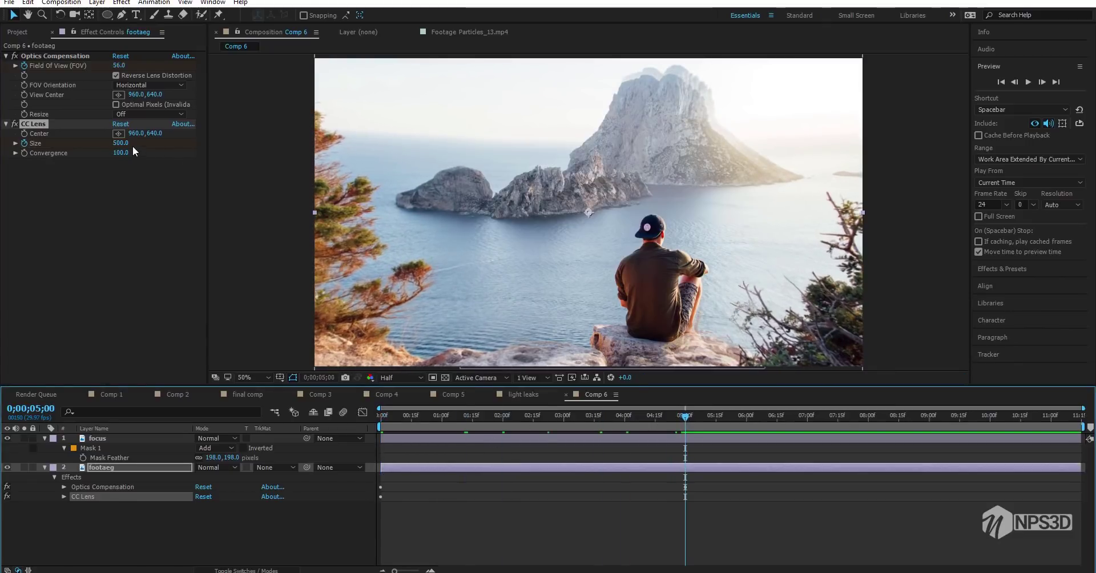
pyautogui.moveTo(127, 148); pyautogui.dragTo(17, 170)
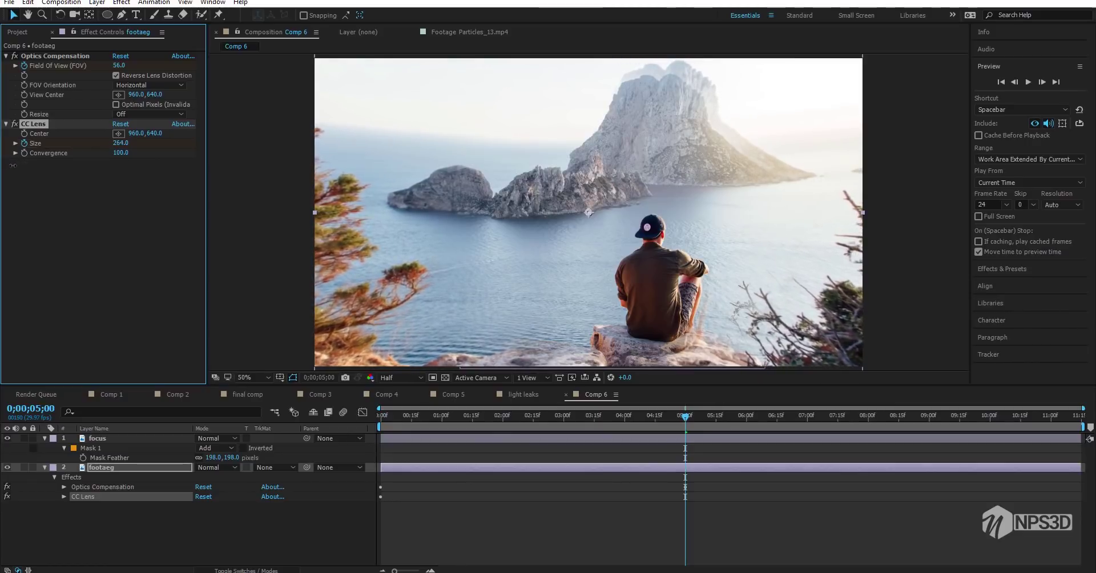
pyautogui.moveTo(417, 419); pyautogui.dragTo(276, 468)
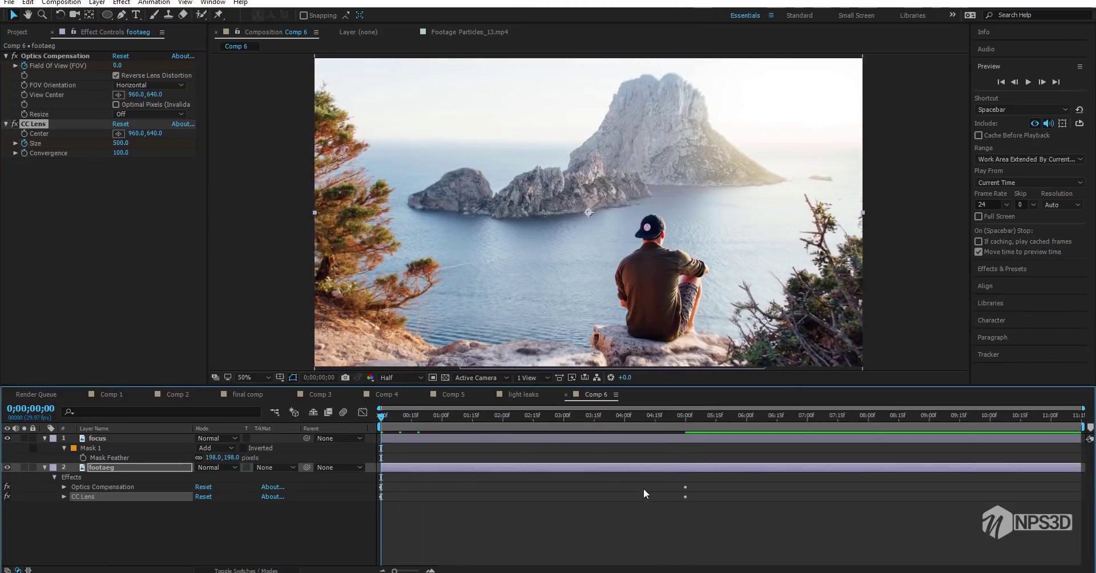
# Apply Easy Ease to all Field Of View and CC Lens Size keyframes on the footaeg layer and preview the animation.
pyautogui.click(607, 470)
pyautogui.press('u')
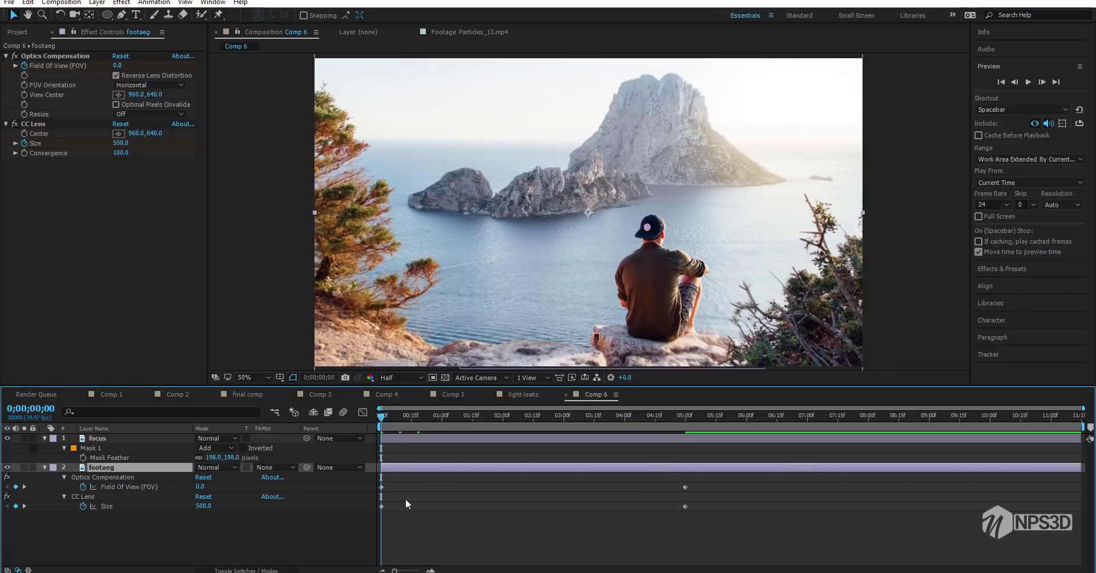
pyautogui.moveTo(717, 485); pyautogui.dragTo(337, 512)
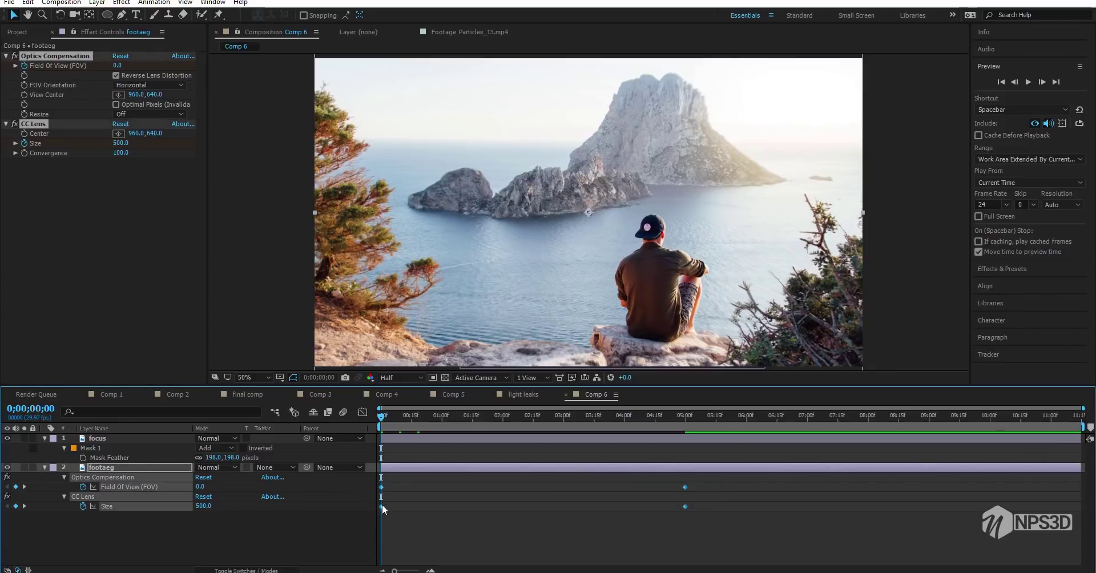
pyautogui.rightClick(382, 506)
pyautogui.moveTo(424, 503)
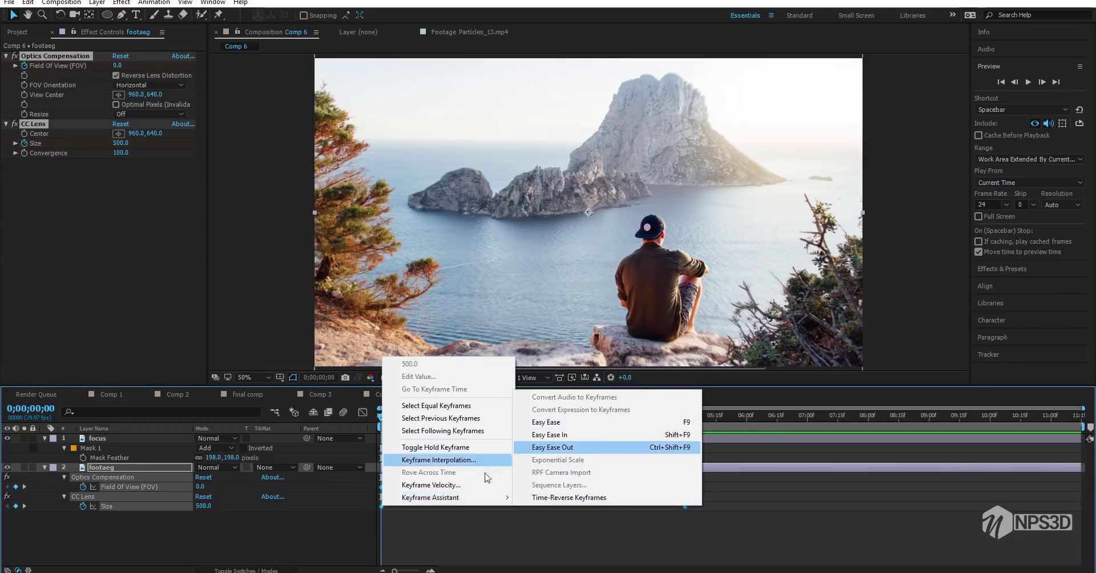
pyautogui.click(577, 423)
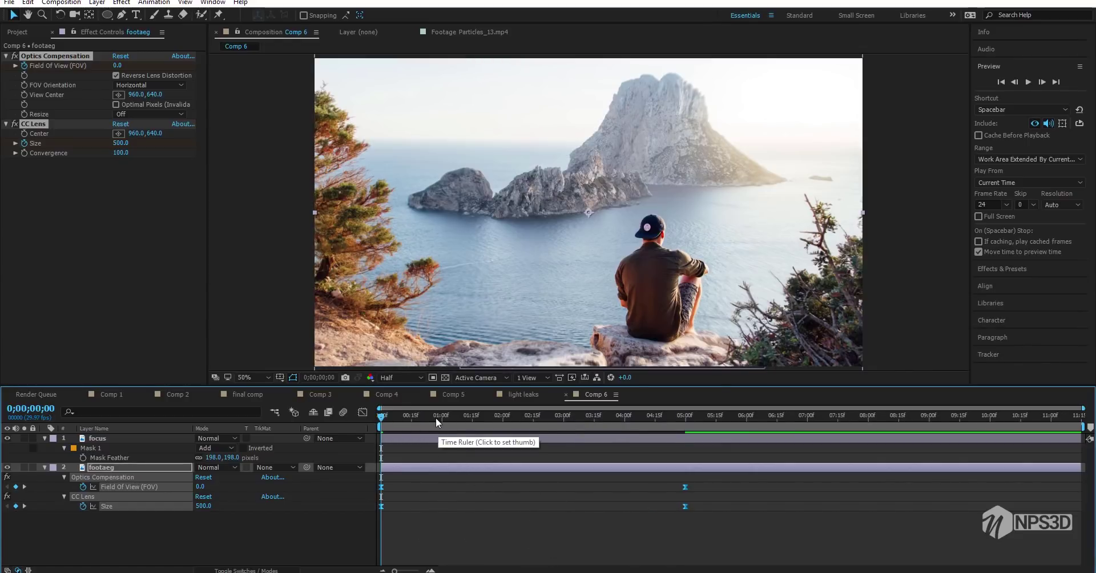
pyautogui.press('space')
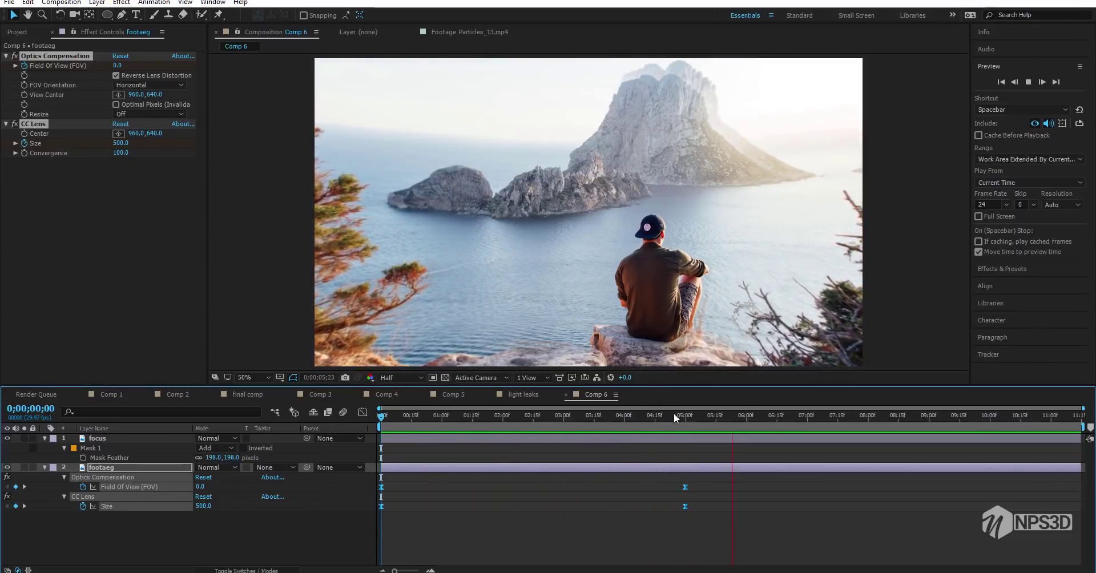
pyautogui.press('space')
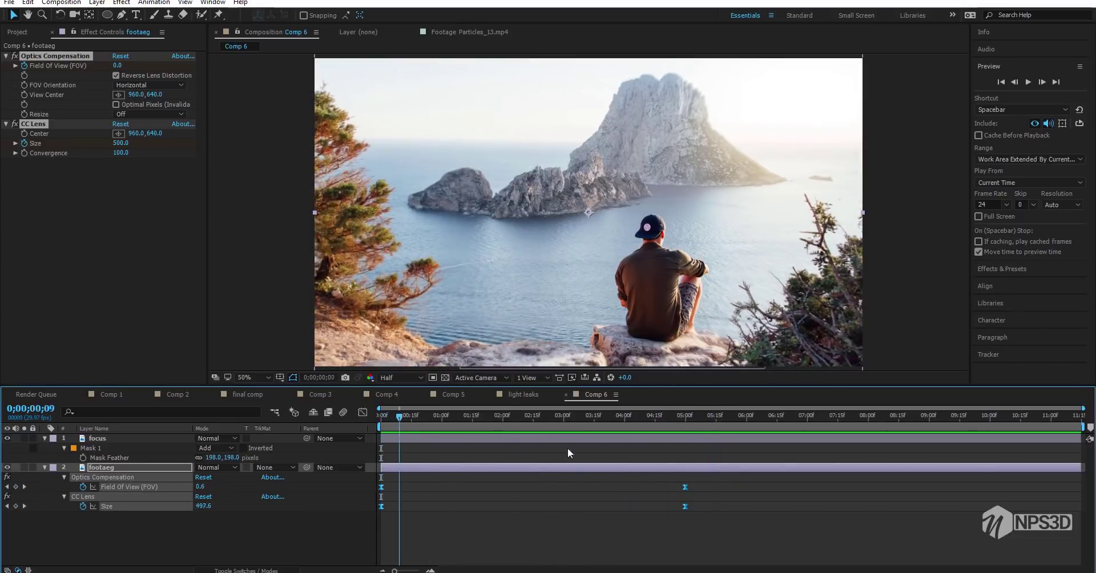
# Collapse both layers and create a new two-node camera with the 35mm preset.
pyautogui.click(44, 467)
pyautogui.click(45, 438)
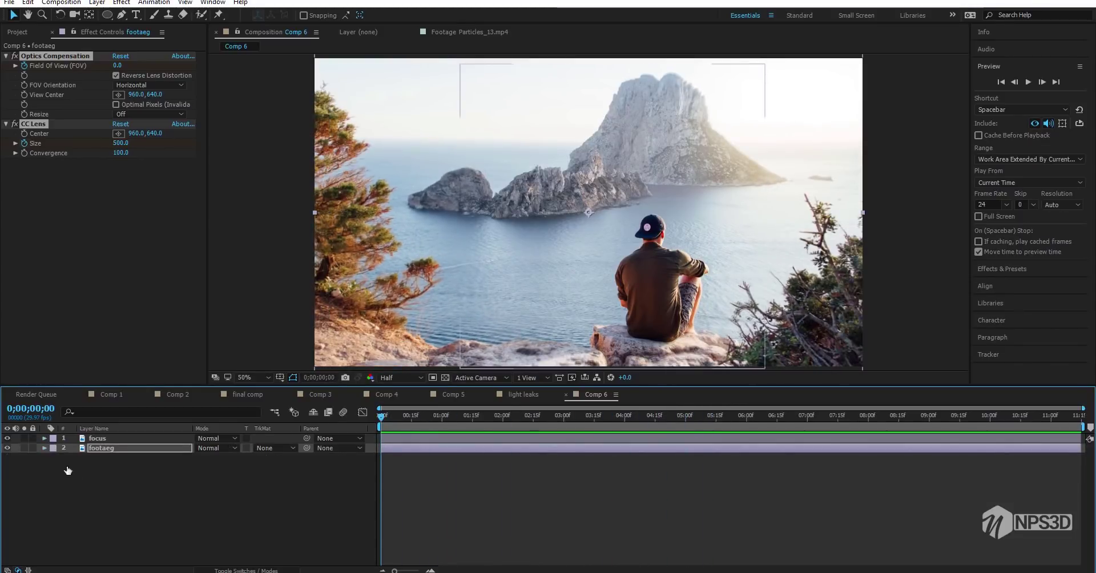
pyautogui.click(79, 485)
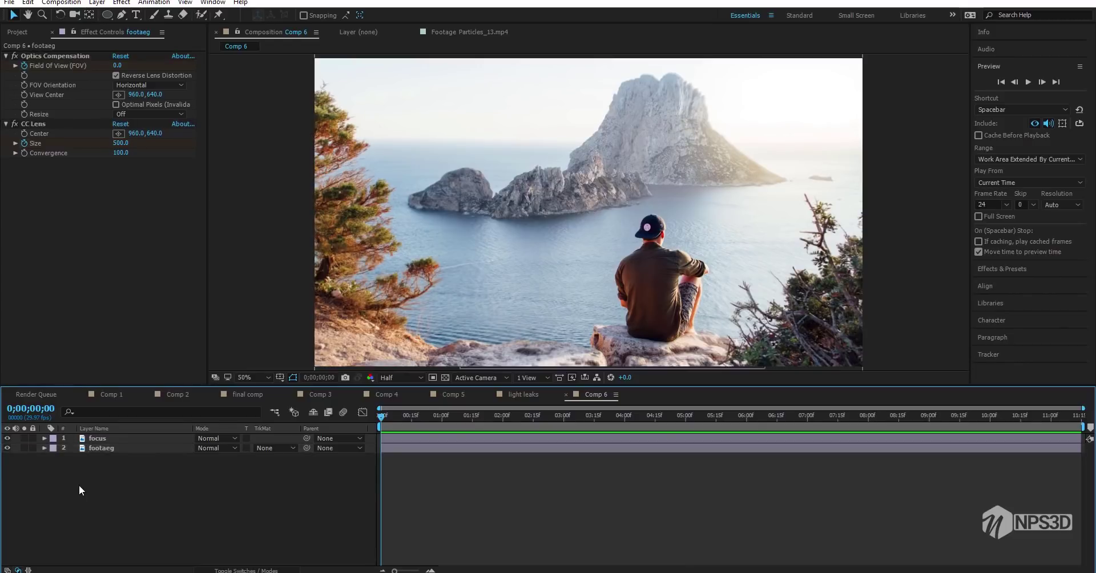
pyautogui.rightClick(79, 485)
pyautogui.moveTo(152, 381)
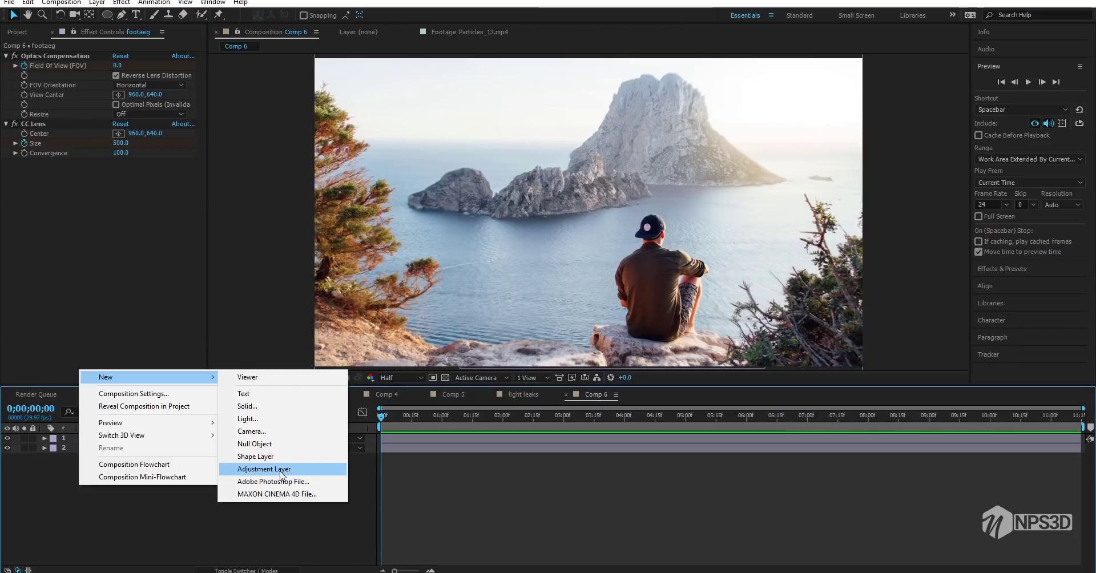
pyautogui.click(280, 432)
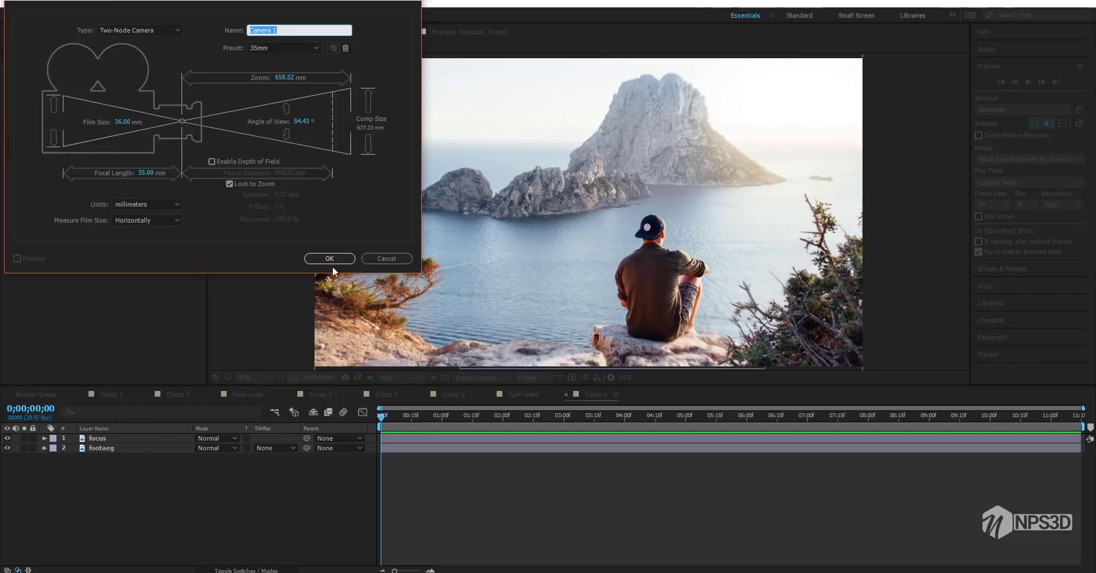
pyautogui.click(328, 260)
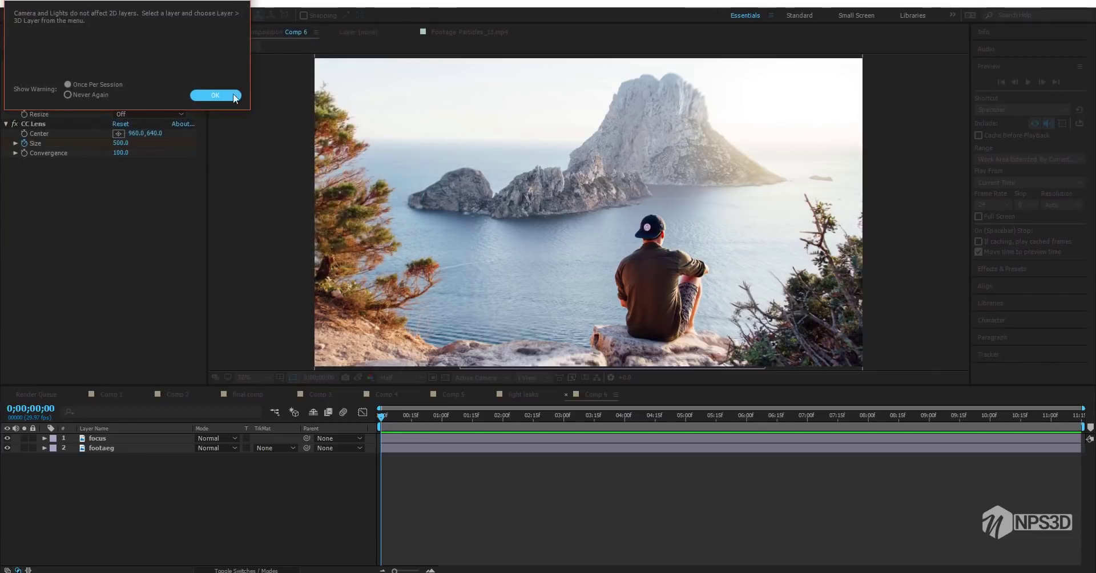
pyautogui.click(215, 95)
# Make the focus and footaeg layers 3D.
pyautogui.press('F4')
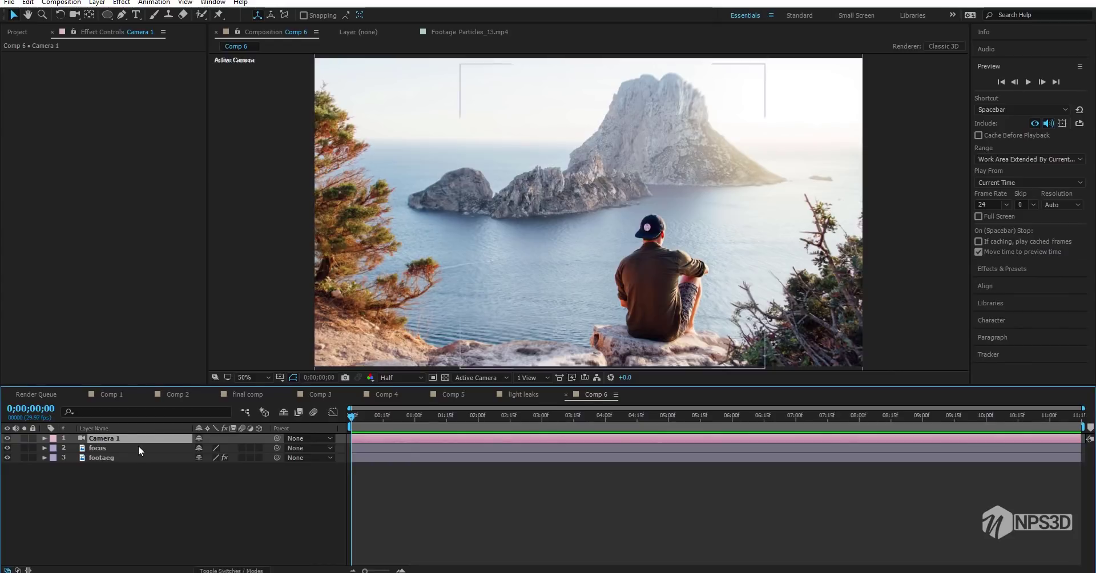
pyautogui.click(139, 446)
pyautogui.keyDown('shift'); pyautogui.click(142, 456); pyautogui.keyUp('shift')
pyautogui.click(258, 449)
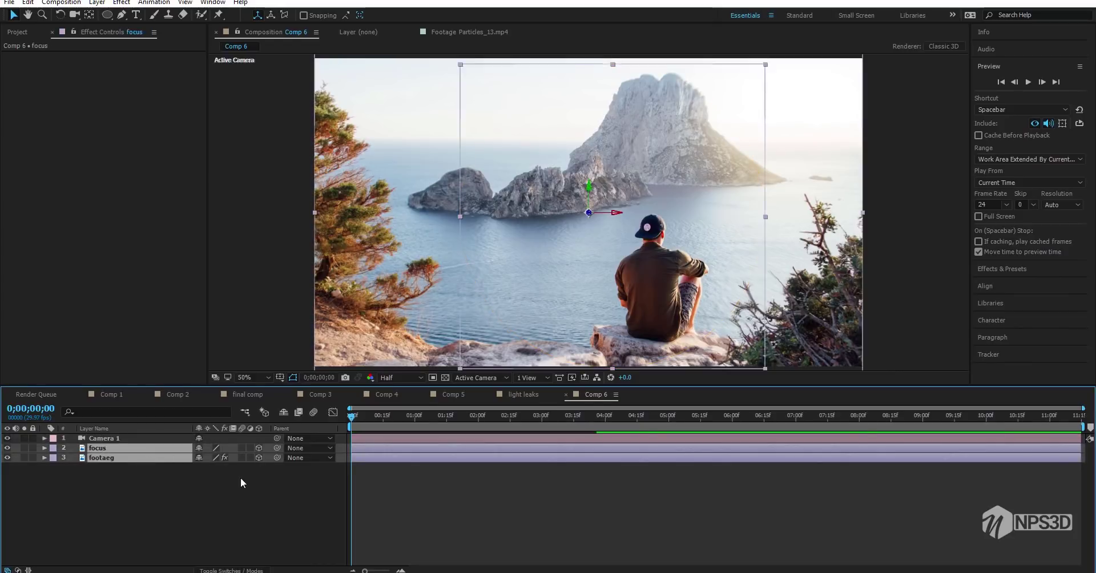
pyautogui.click(241, 477)
# Enable keyframing for Camera 1's Point of Interest and Position at the start of the composition.
pyautogui.click(121, 428)
pyautogui.click(114, 429)
pyautogui.click(118, 438)
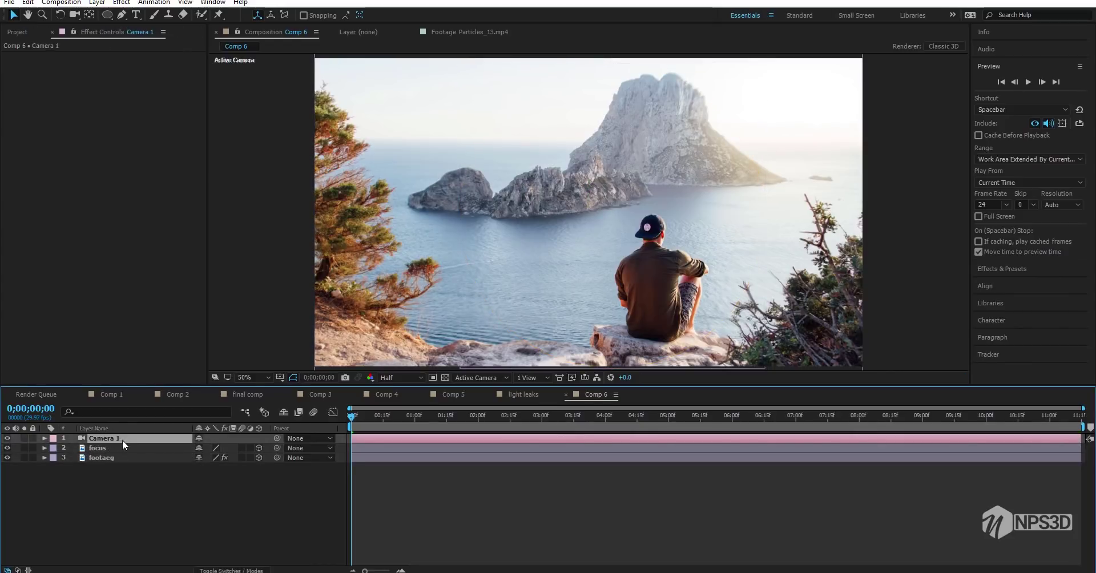
pyautogui.press('a')
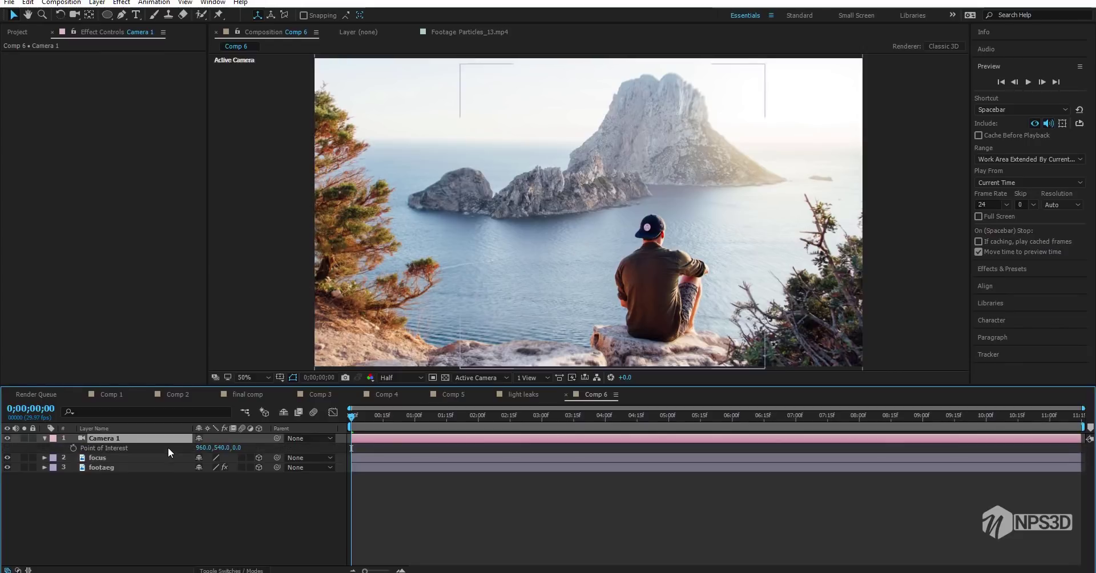
pyautogui.hotkey('shift', 'p')
pyautogui.click(73, 448)
pyautogui.click(73, 458)
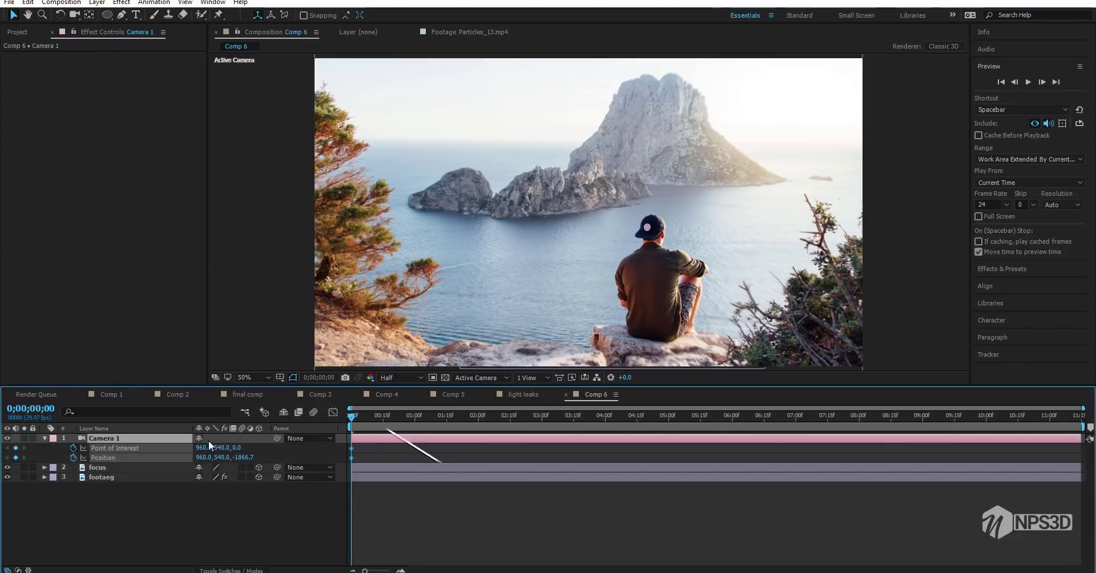
# Keyframe Camera 1's Z position at -1635.7 at 0;00;05;01.
pyautogui.moveTo(351, 416); pyautogui.dragTo(669, 421)
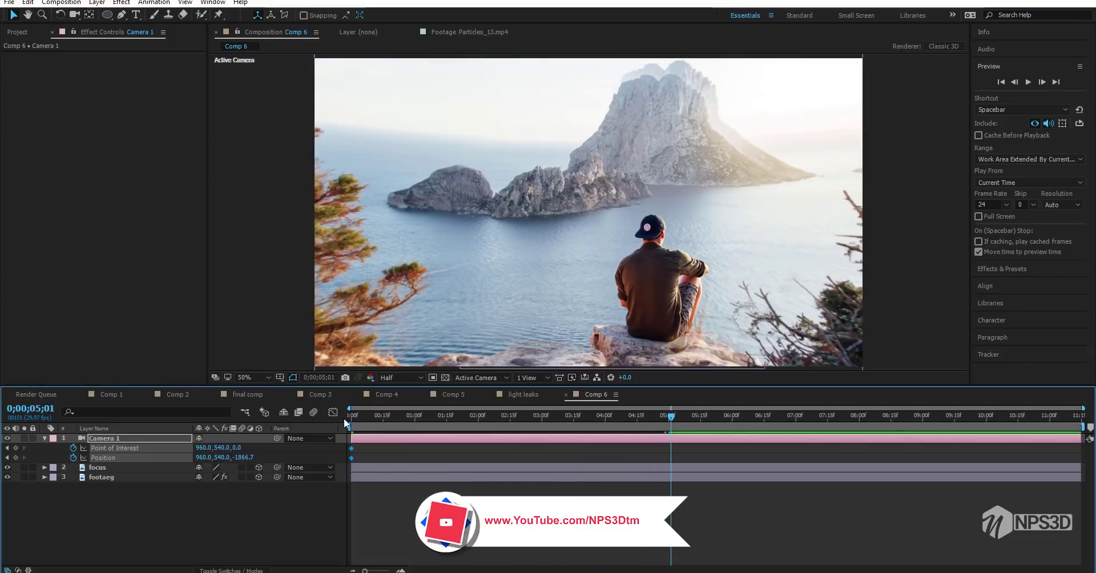
pyautogui.click(264, 488)
pyautogui.moveTo(249, 460); pyautogui.dragTo(388, 456)
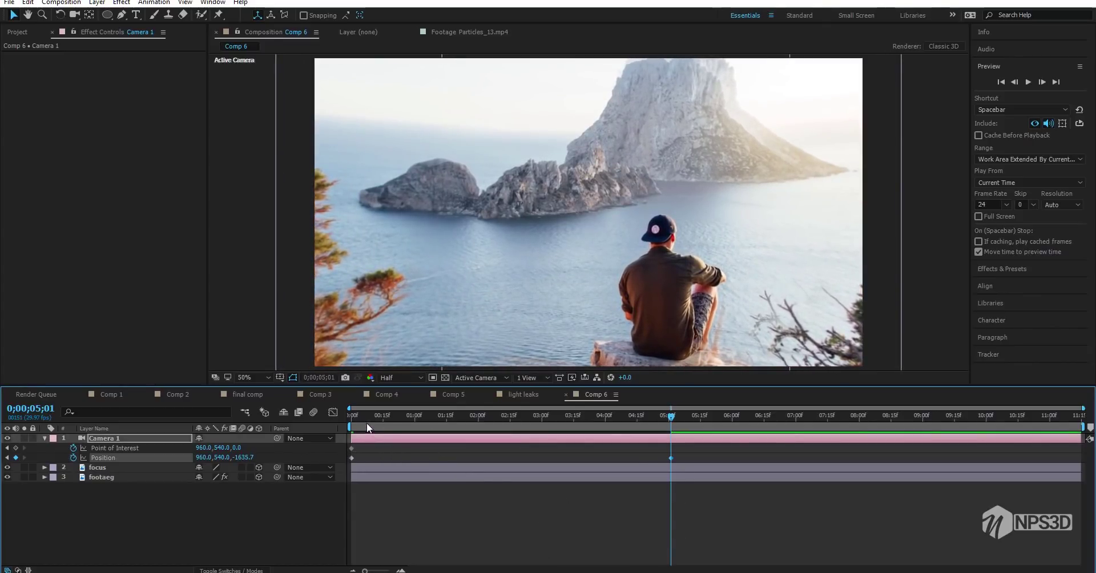
# Return to the start of the composition and apply Easy Ease to Camera 1's Point of Interest and Position keyframes.
pyautogui.moveTo(367, 422); pyautogui.dragTo(341, 440)
pyautogui.moveTo(670, 451); pyautogui.dragTo(299, 477)
pyautogui.rightClick(352, 457)
pyautogui.moveTo(425, 451)
pyautogui.click(511, 474)
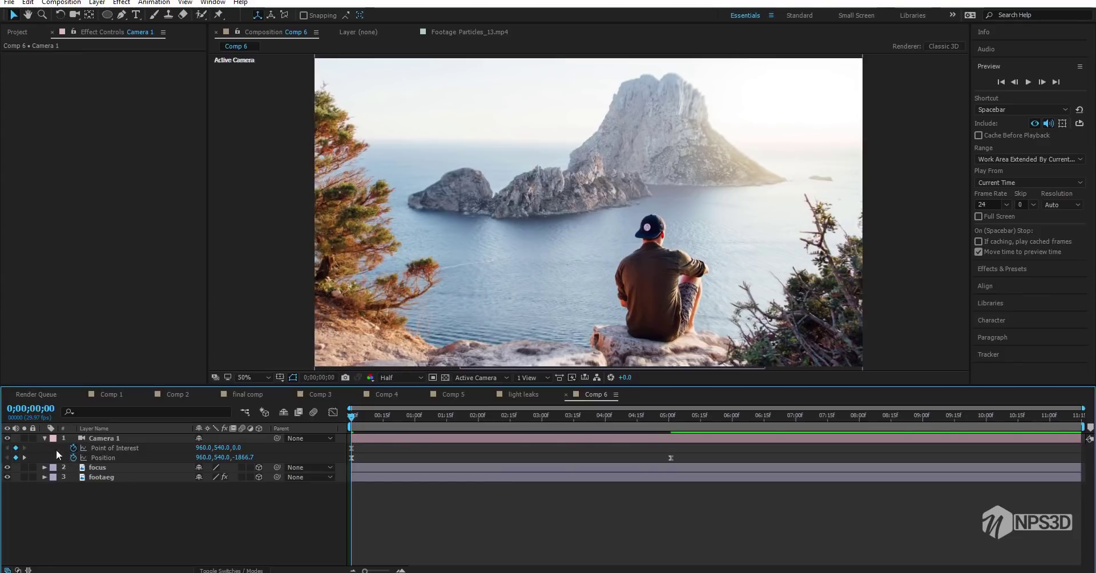
pyautogui.click(74, 448)
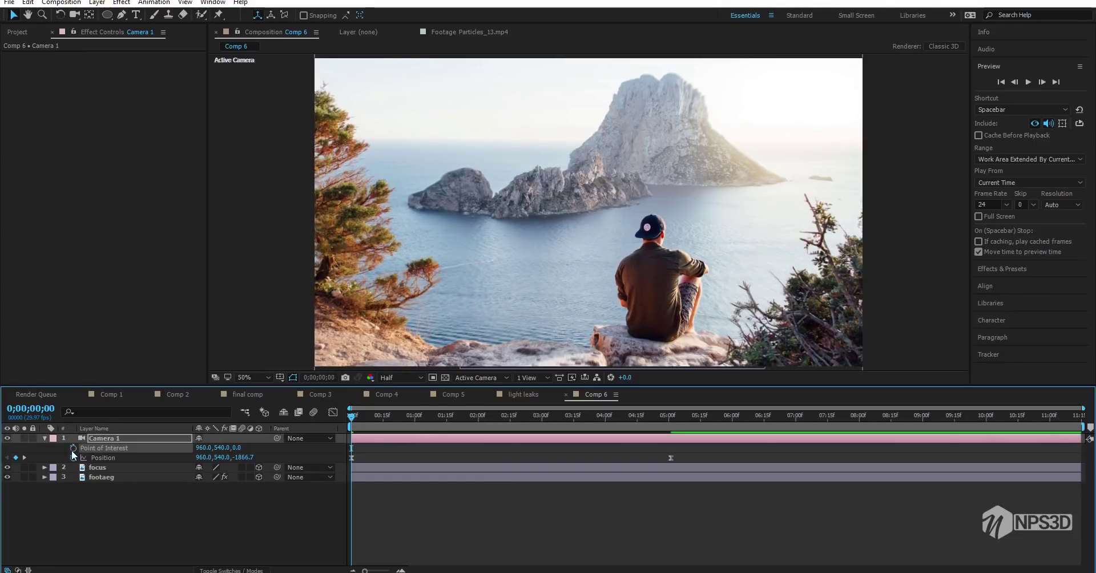
pyautogui.press('super')
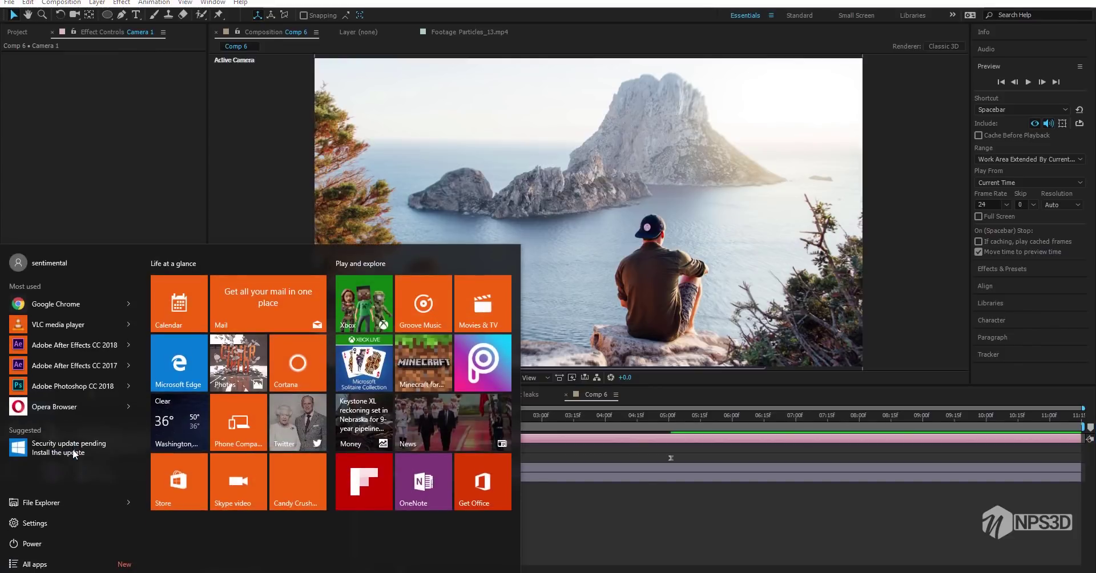
pyautogui.click(628, 478)
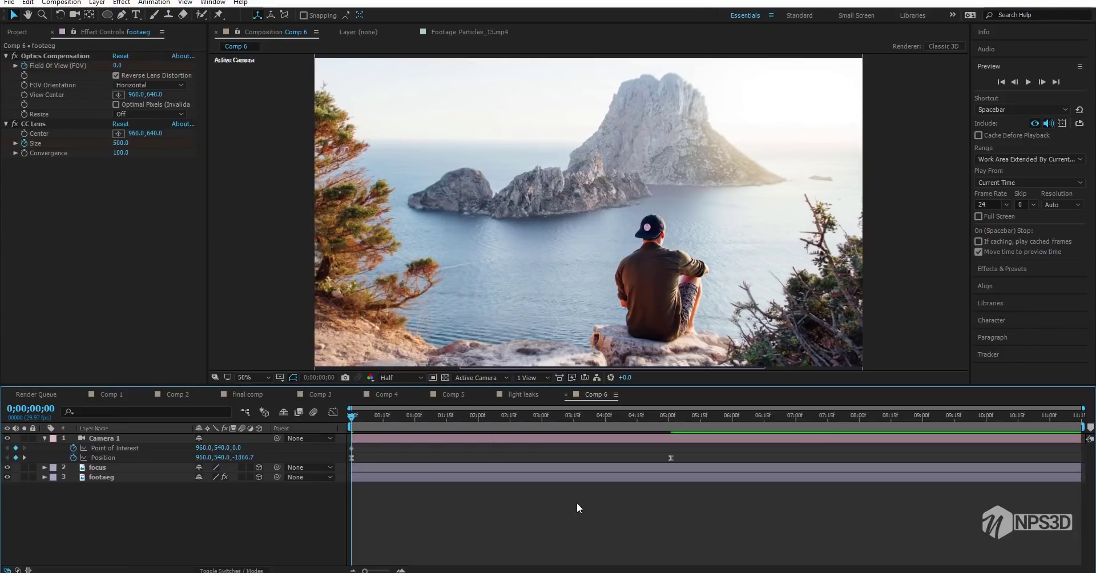
# Add the expression wiggle(.9,12) to Camera 1's Point of Interest.
pyautogui.keyDown('alt'); pyautogui.click(73, 448); pyautogui.keyUp('alt')
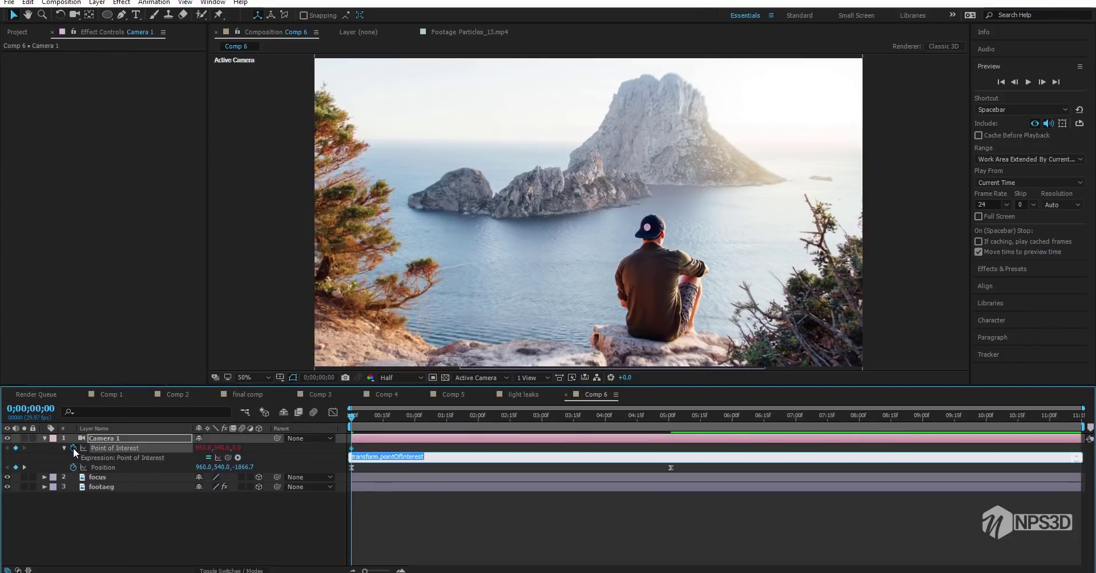
pyautogui.write('wiggle(.9,12')
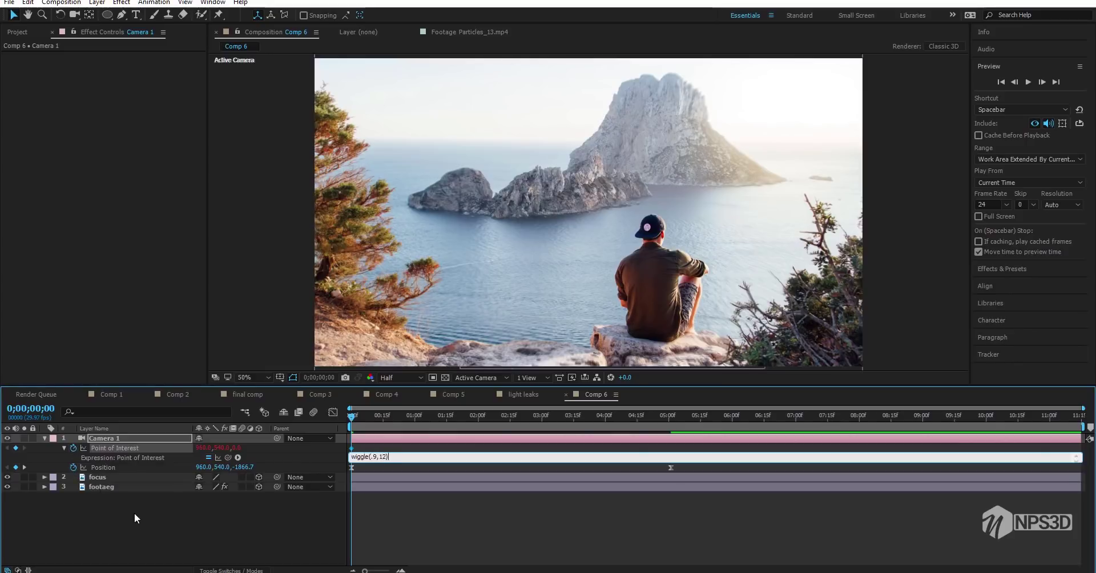
pyautogui.click(173, 506)
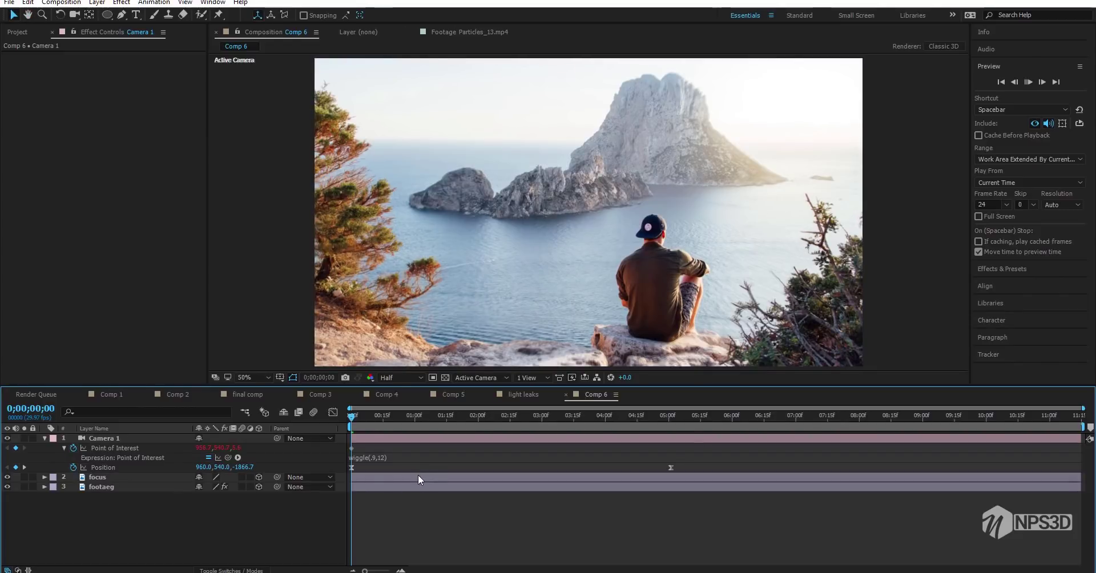
# Preview the camera animation, scrub back to 0;00;01;13 and set the composition view resolution to Half.
pyautogui.press('space')
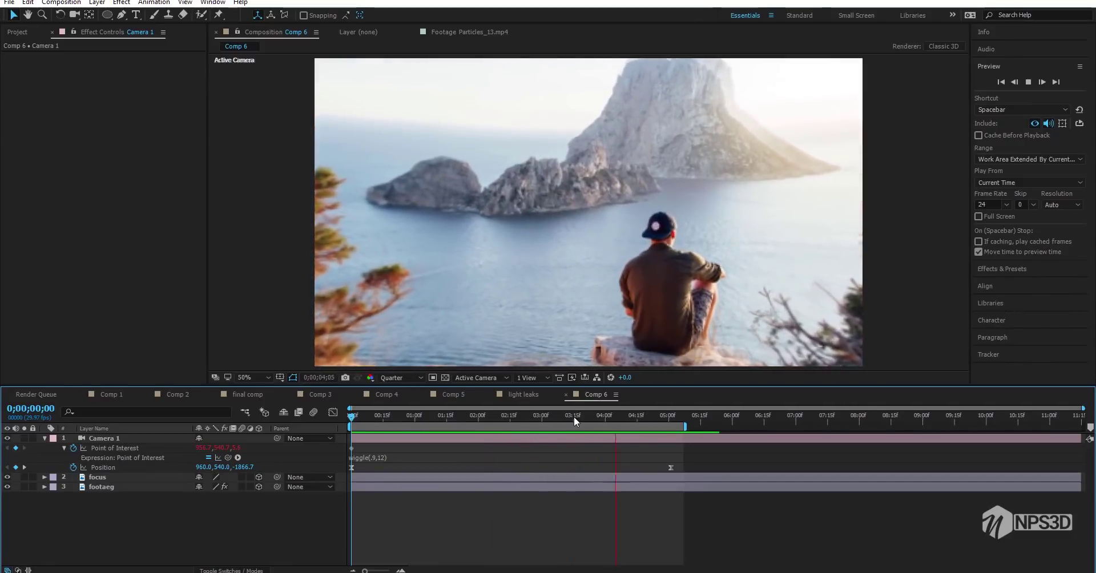
pyautogui.moveTo(574, 417); pyautogui.dragTo(442, 416)
pyautogui.click(400, 377)
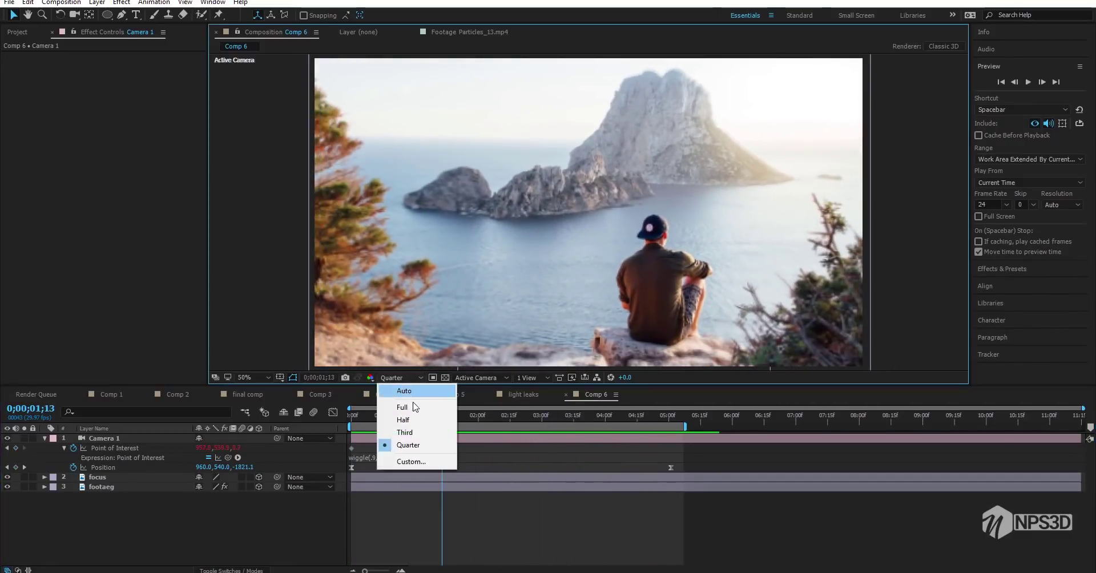
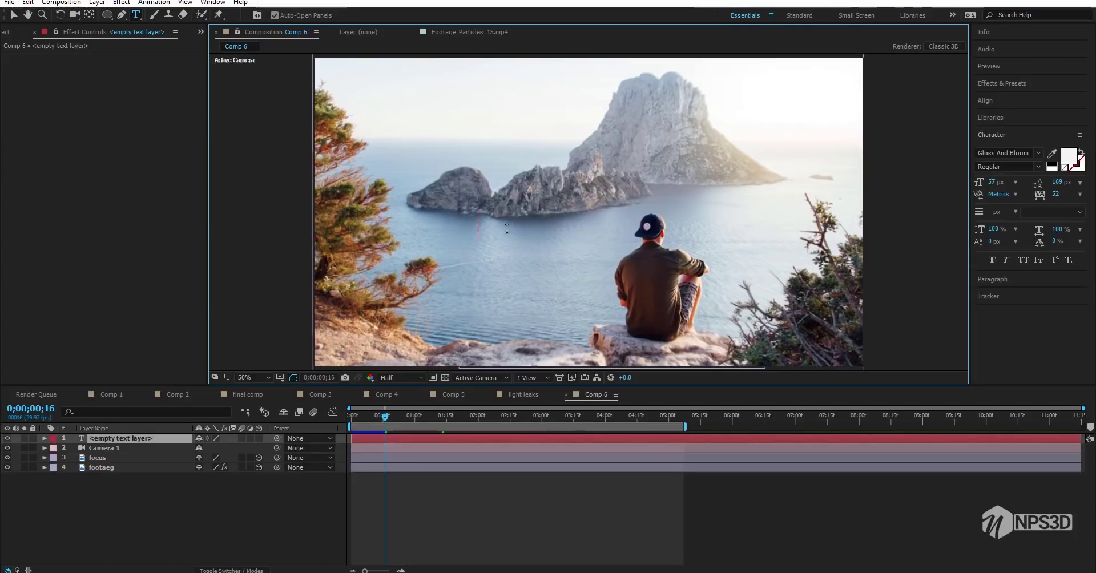
# Enter "beautiful Ideas" as the text of the new text layer, placed over the water beside the seated man.
pyautogui.write('bea')
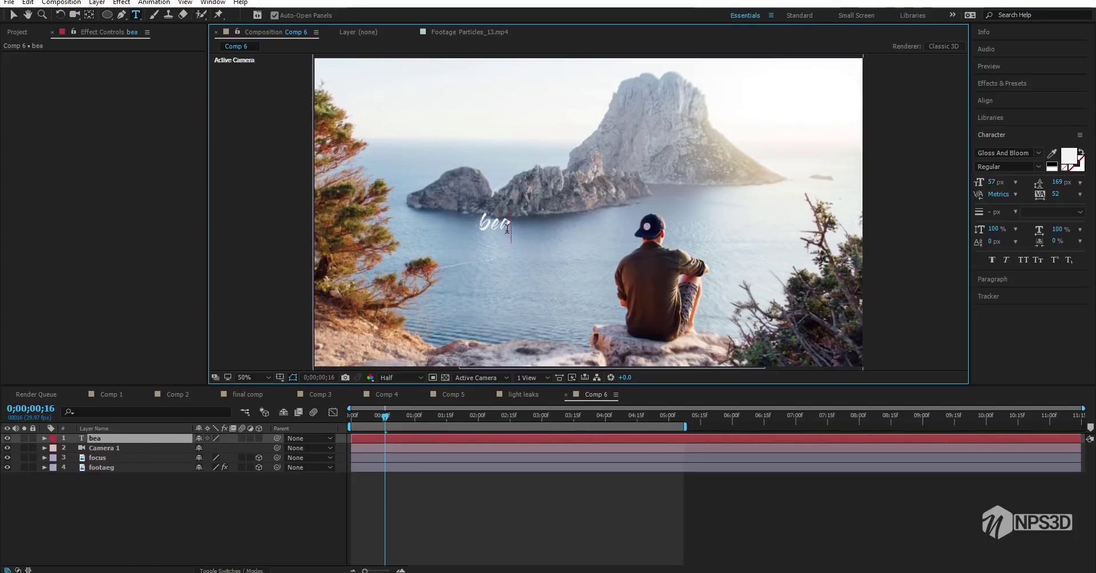
pyautogui.write('uti')
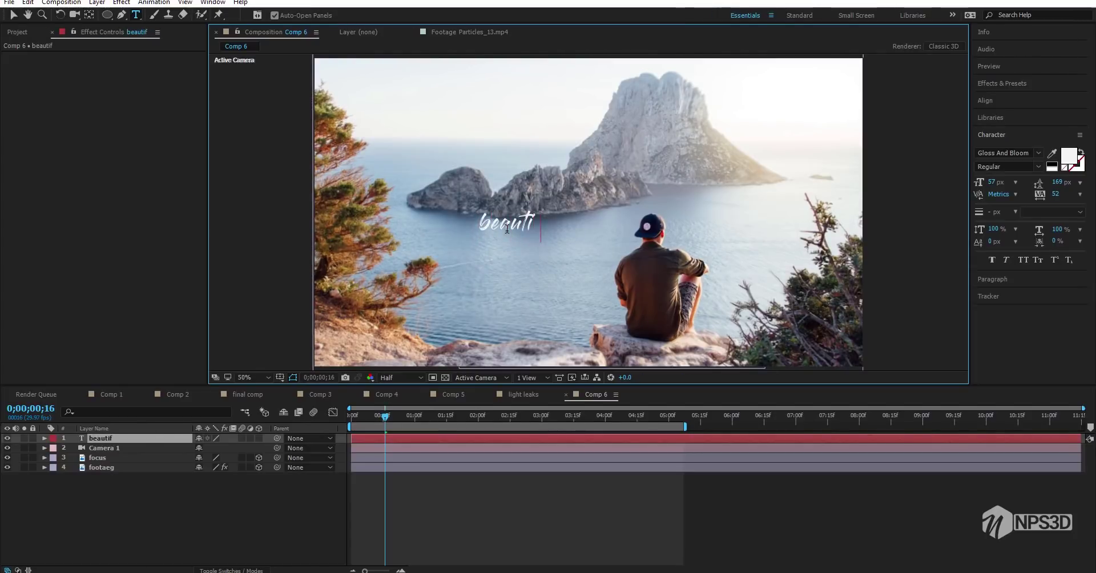
pyautogui.write('ful Id')
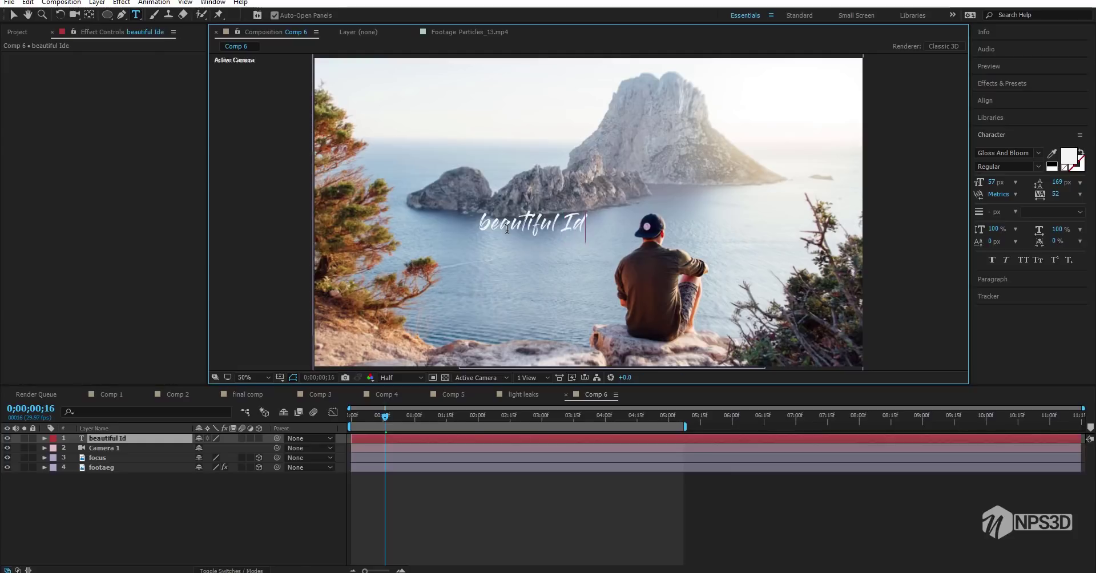
pyautogui.write('eas')
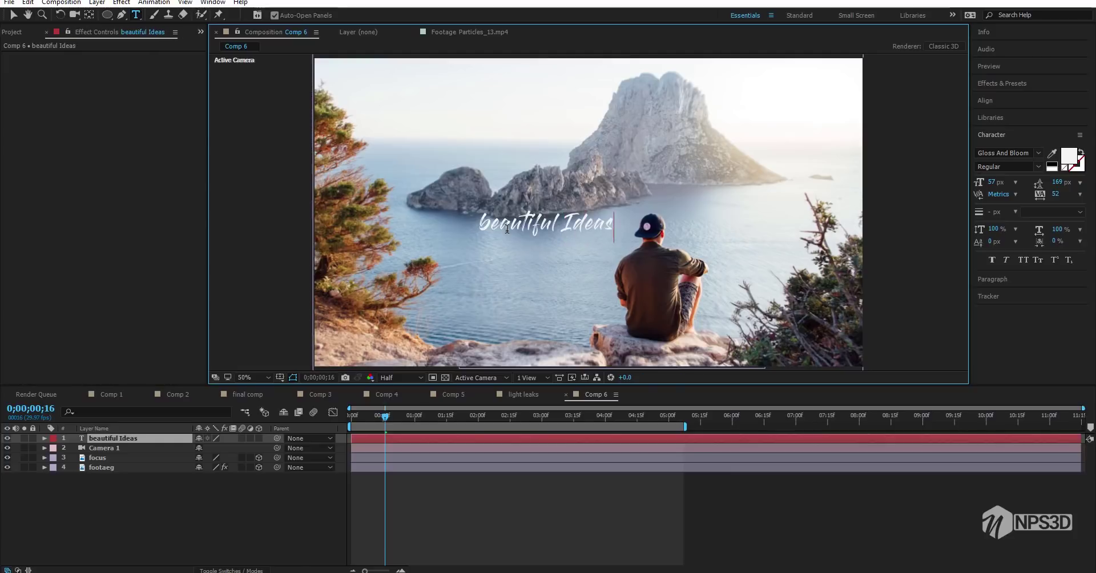
# Correct the title text to "beautiful ideas" with a lowercase i and finish text editing.
pyautogui.press('BackSpace')
pyautogui.write('i')
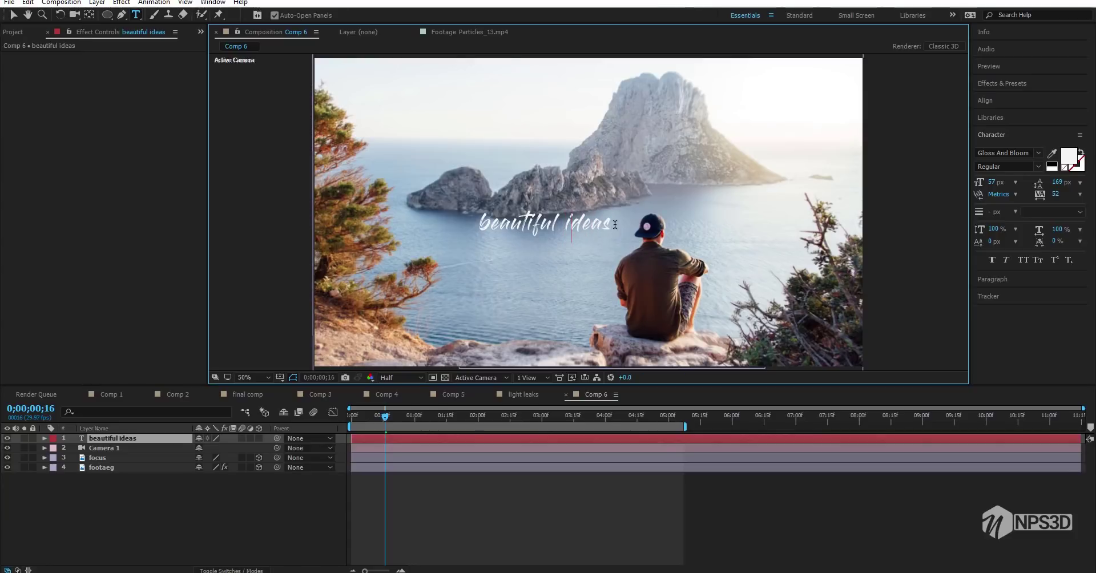
pyautogui.press('Escape')
pyautogui.press('v')
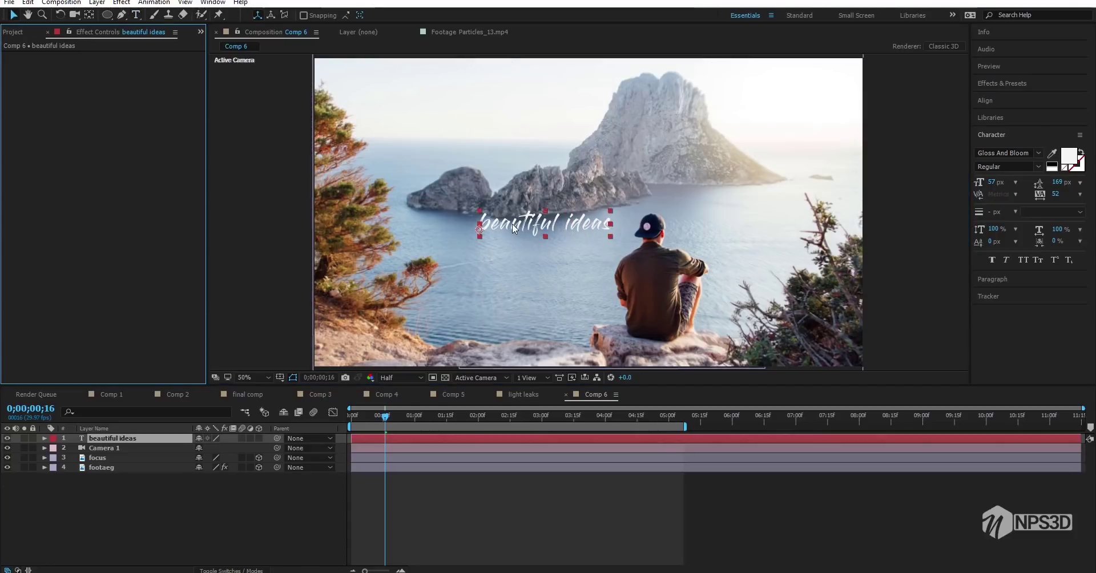
# Make the "beautiful ideas" layer 3D, set its Z position to -641.0, and move the current time to 0;00;00;08.
pyautogui.click(258, 438)
pyautogui.moveTo(357, 420); pyautogui.dragTo(310, 430)
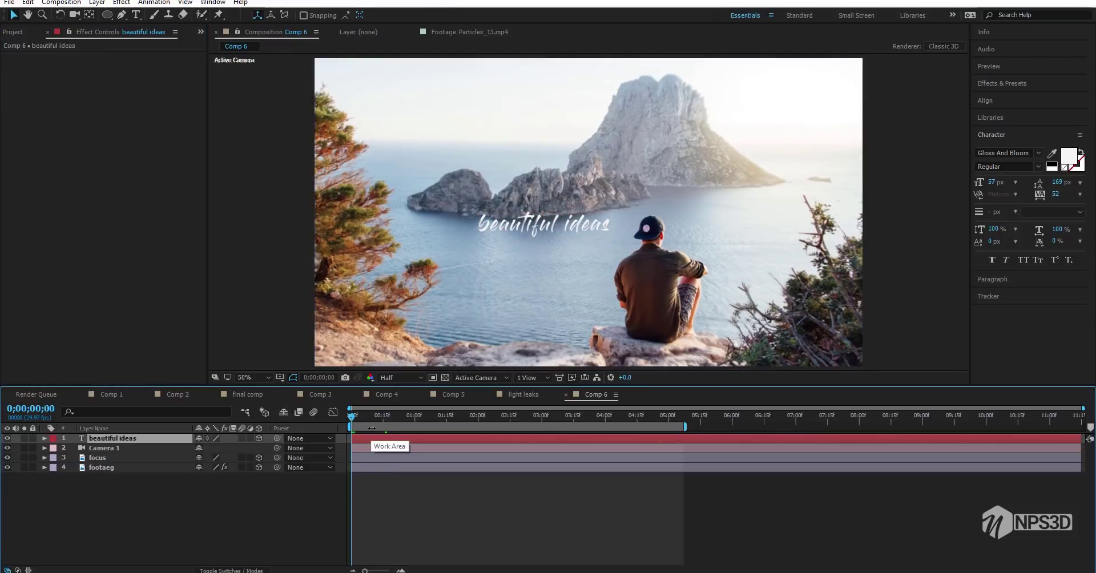
pyautogui.click(149, 437)
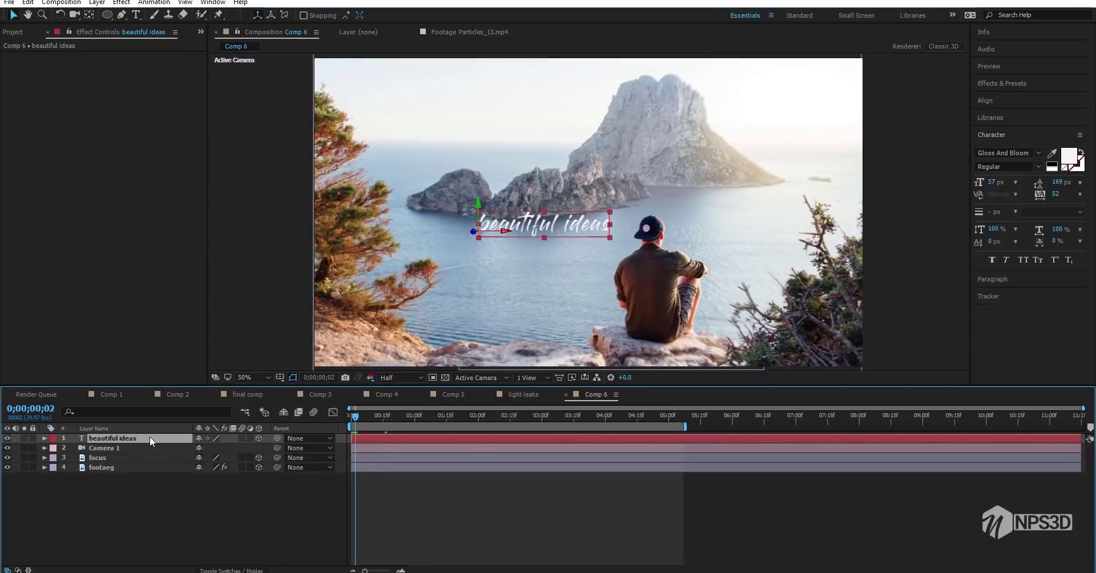
pyautogui.press('p')
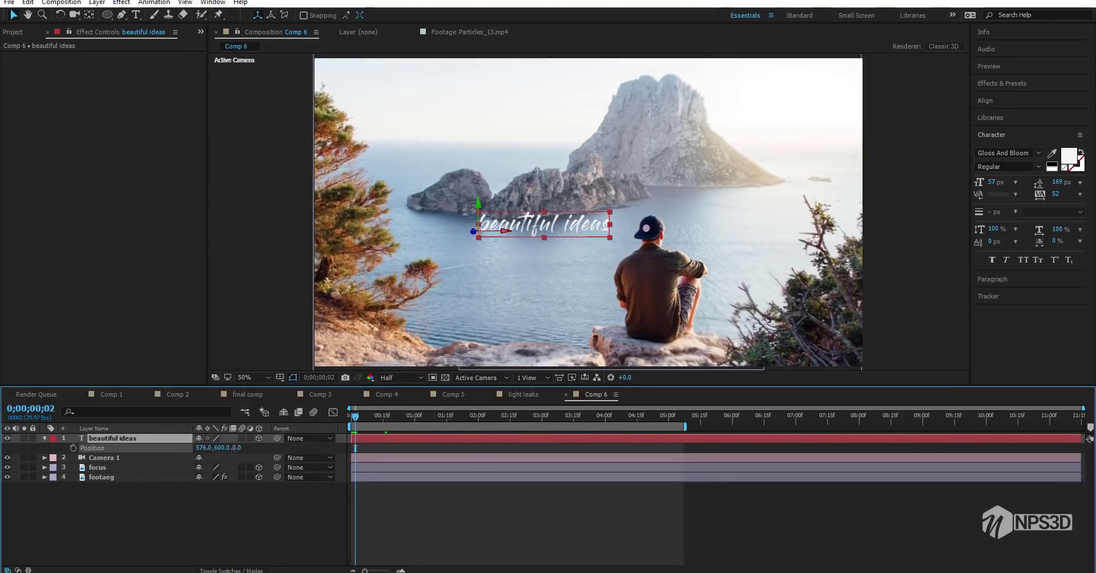
pyautogui.moveTo(234, 448)
pyautogui.mouseDown()
pyautogui.moveTo(103, 454)
pyautogui.moveTo(2, 485)
pyautogui.moveTo(237, 475)
pyautogui.moveTo(251, 455)
pyautogui.mouseUp()
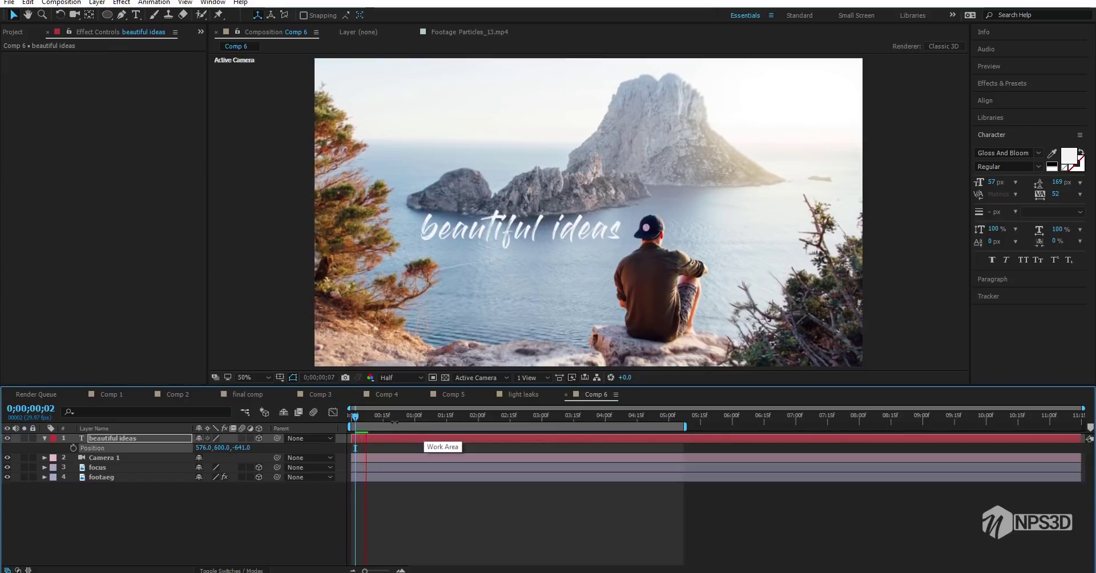
pyautogui.click(367, 417)
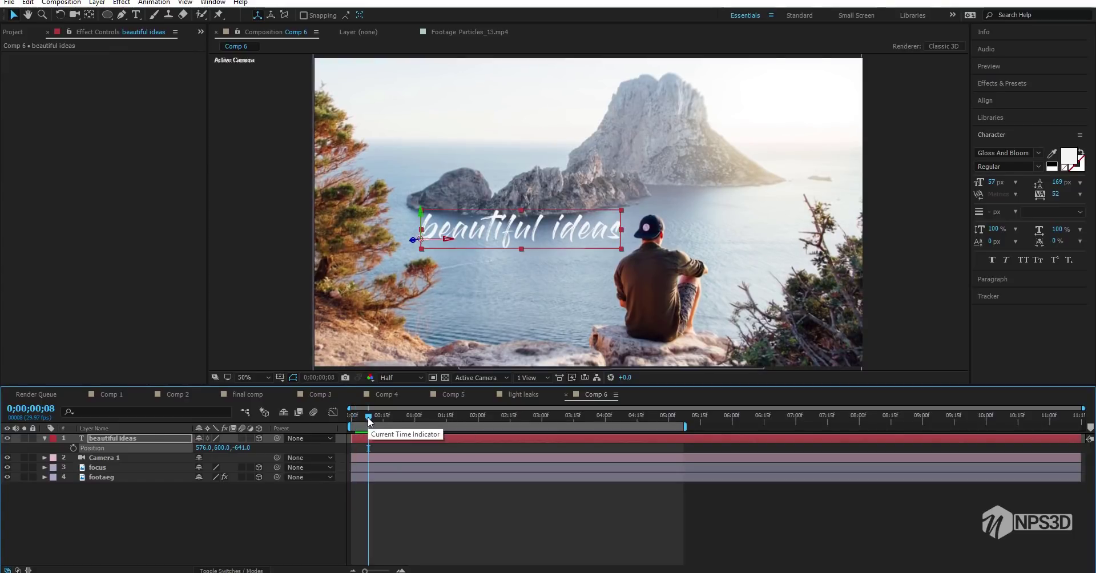
pyautogui.click(44, 438)
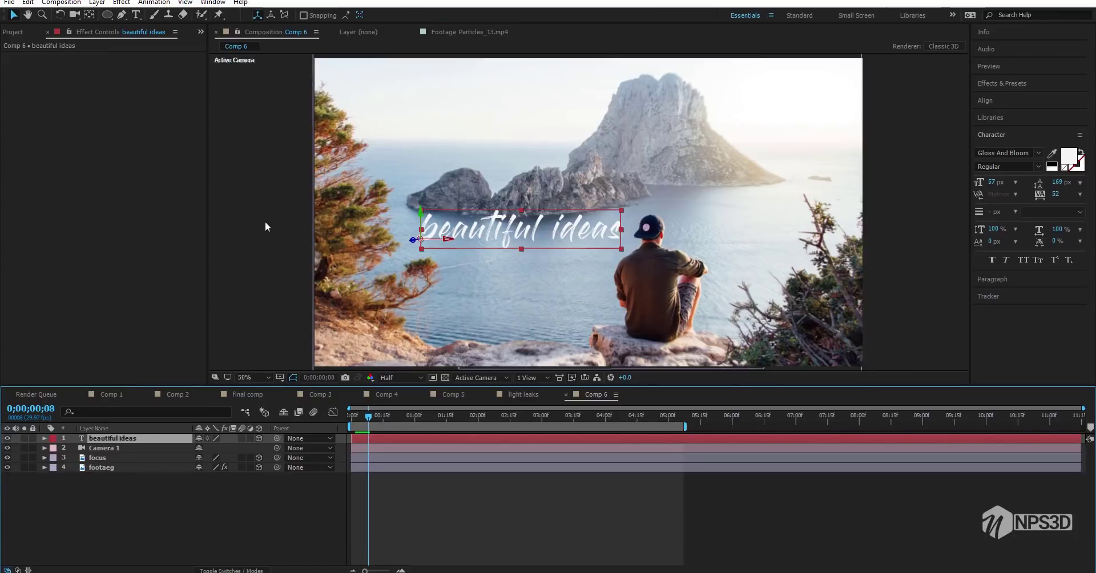
pyautogui.hotkey('ctrl', 'space')
pyautogui.write('eva')
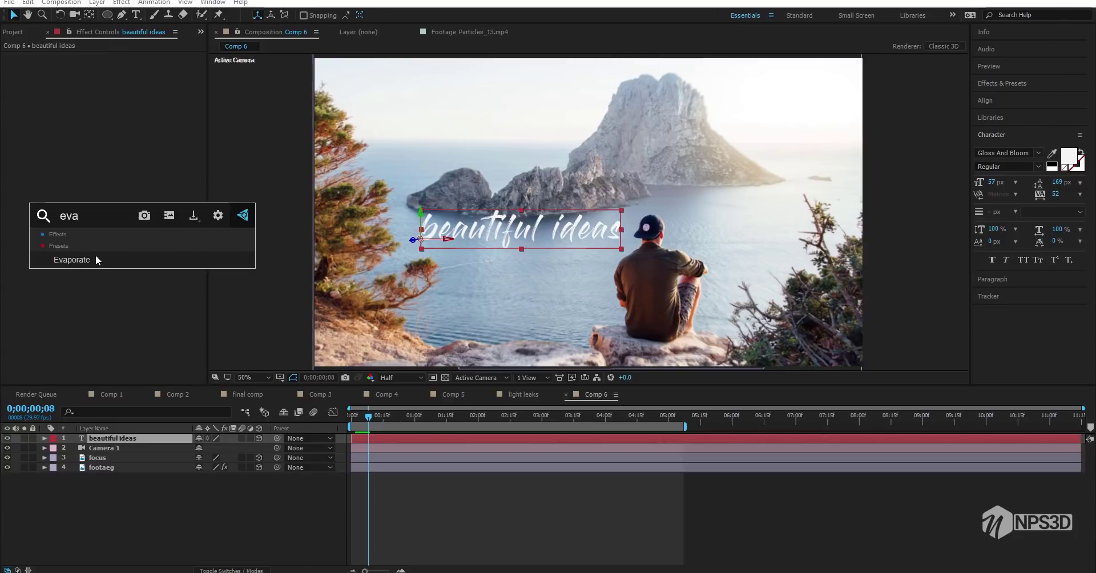
pyautogui.click(111, 435)
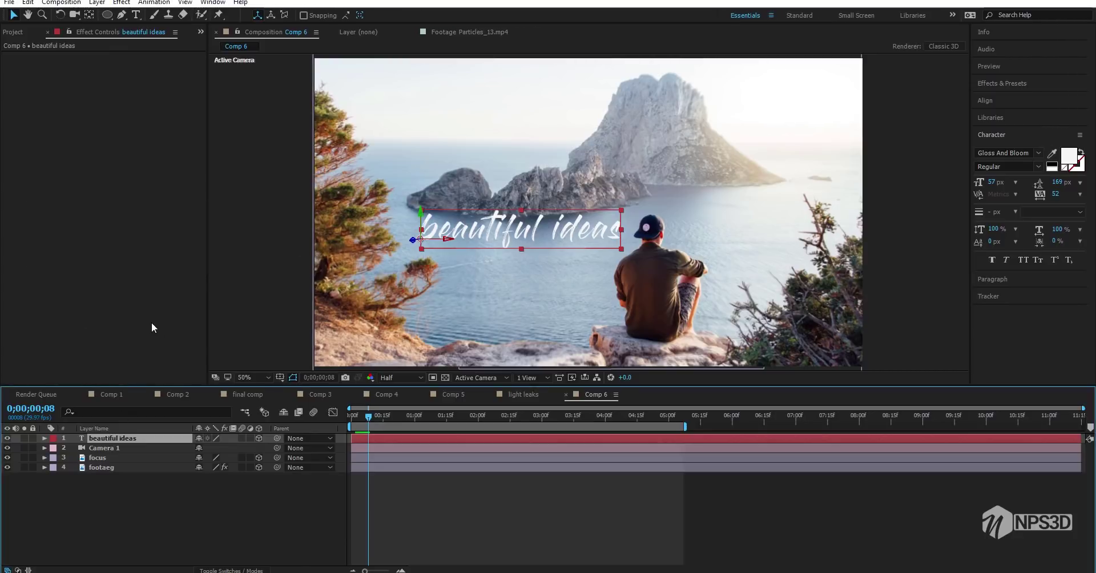
# Apply the Evaporate preset to the "beautiful ideas" layer and preview it with the layer soloed.
pyautogui.hotkey('ctrl', 'space')
pyautogui.write('eva')
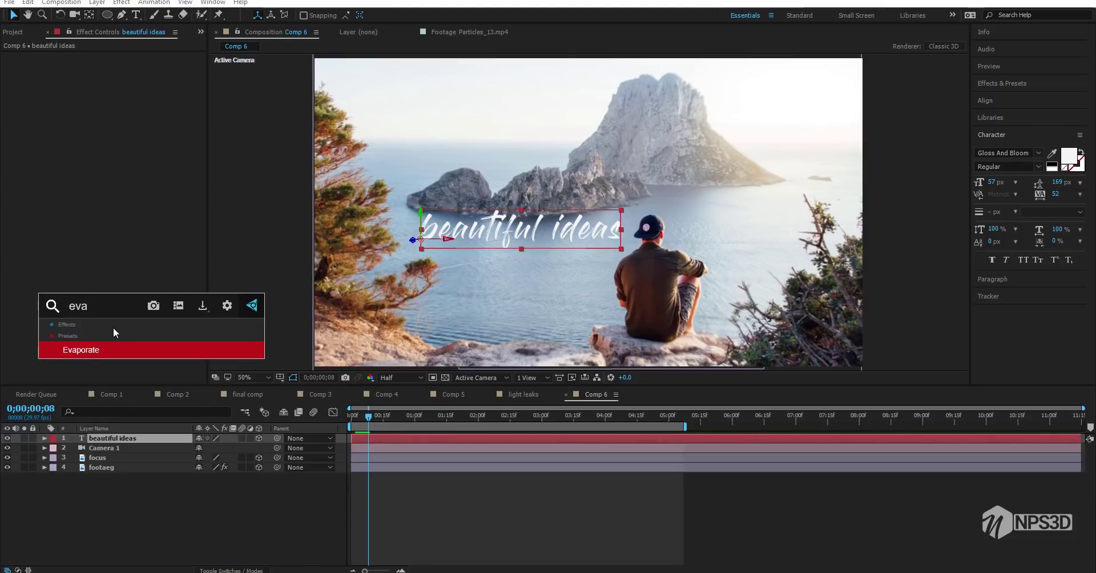
pyautogui.click(102, 349)
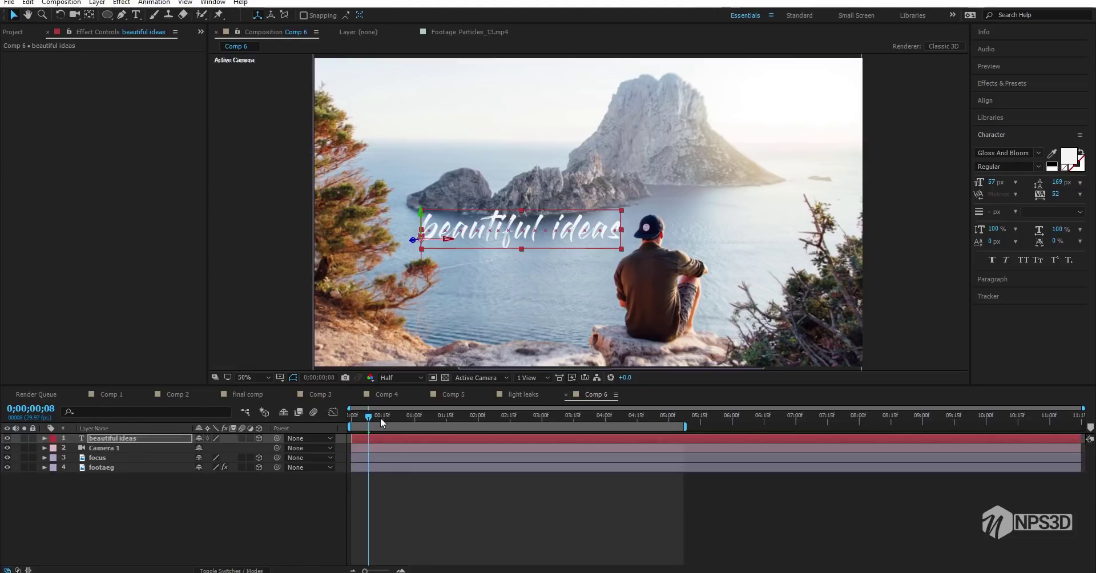
pyautogui.click(24, 438)
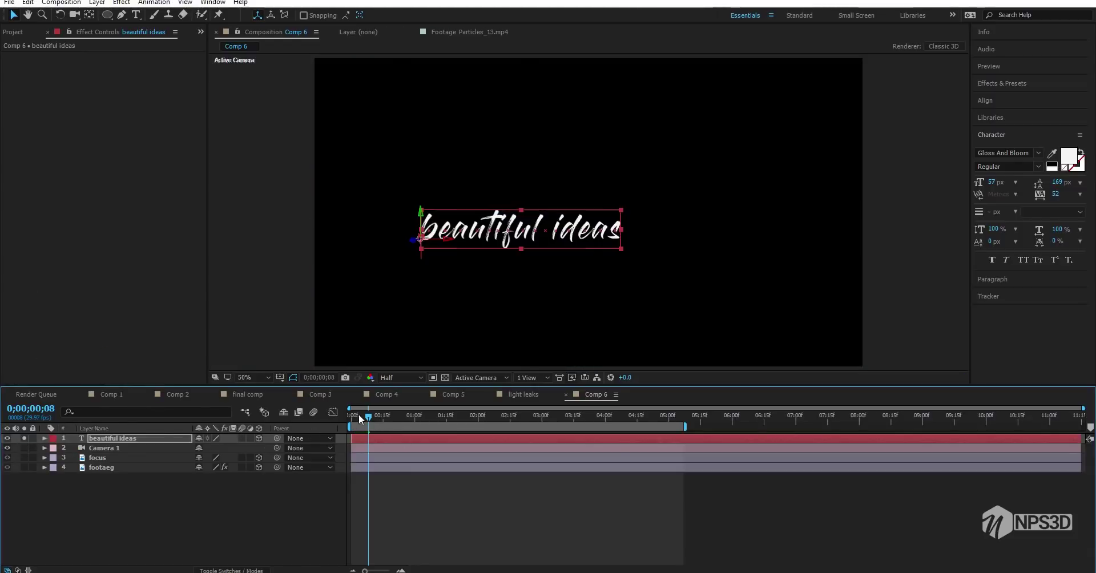
pyautogui.press('space')
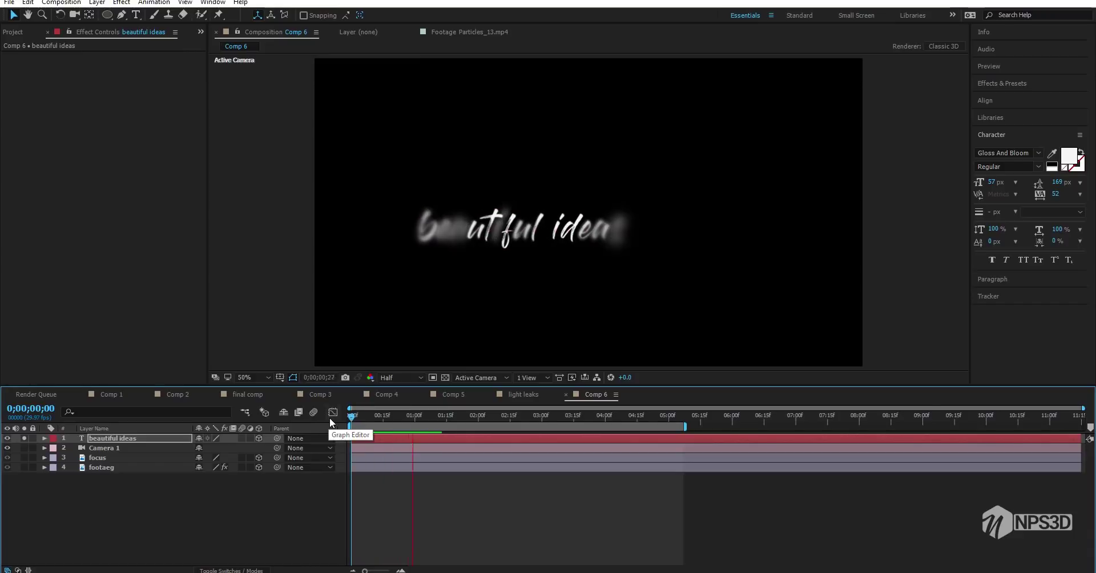
# Shift both Range Selector Offset keyframes of the title so the first sits at one second, and preview the text animation.
pyautogui.click(441, 429)
pyautogui.press('u')
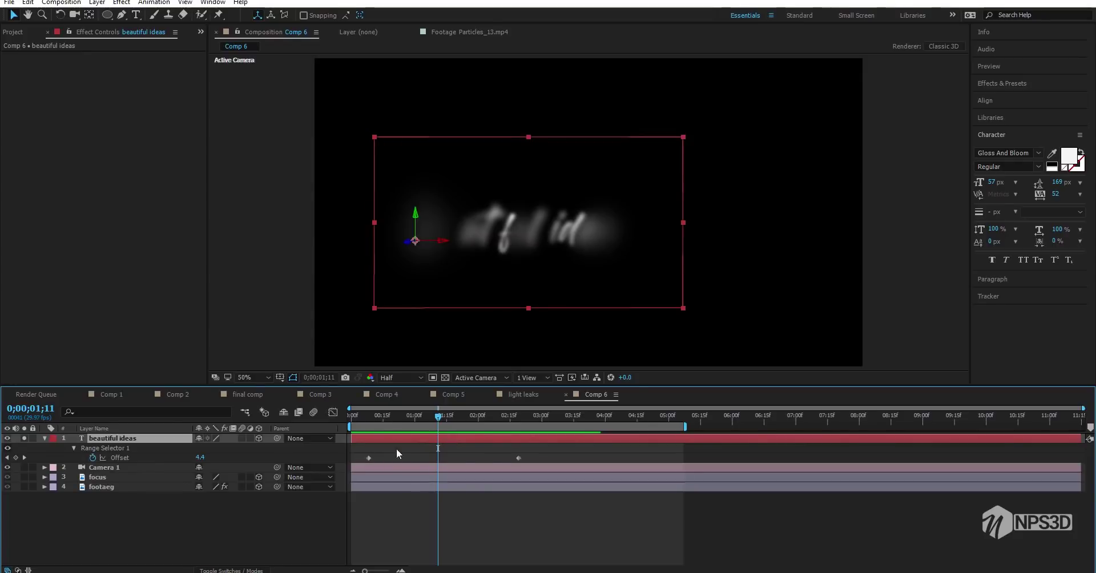
pyautogui.moveTo(531, 451); pyautogui.dragTo(415, 458)
pyautogui.moveTo(439, 422); pyautogui.dragTo(341, 422)
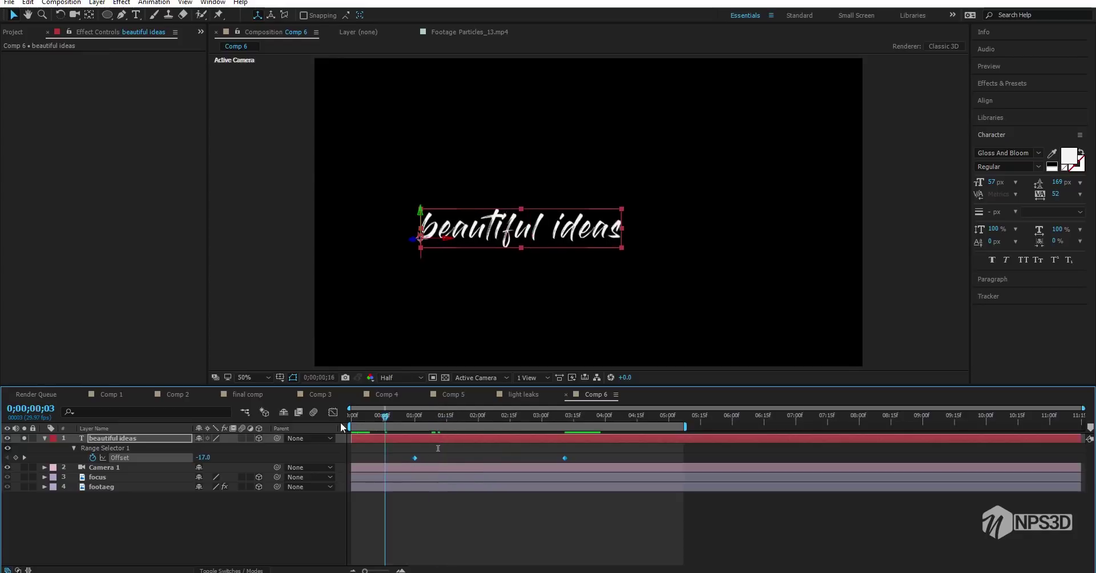
pyautogui.press('space')
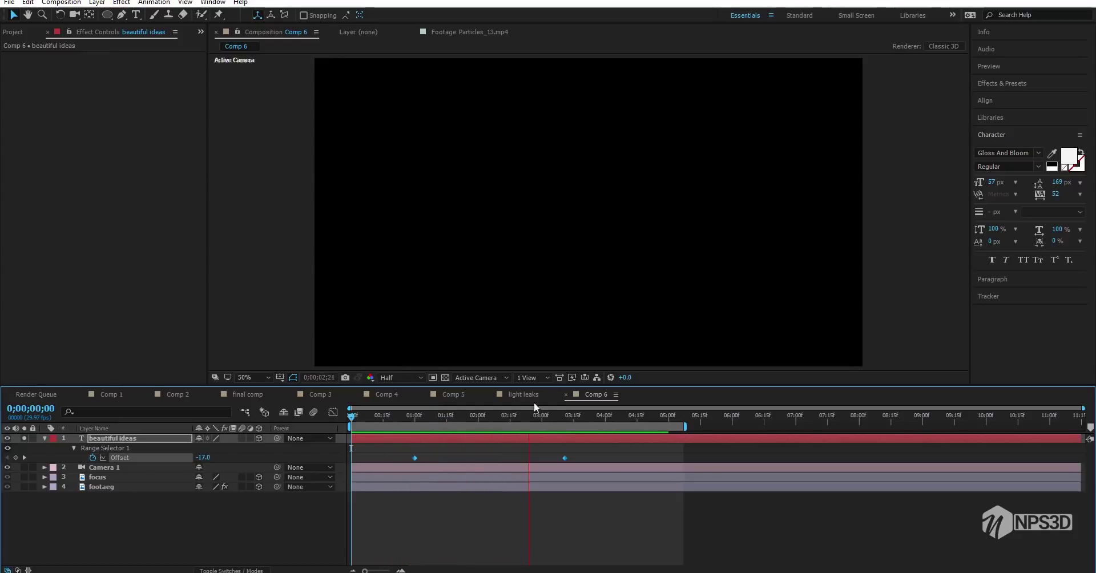
# Turn off solo on the title layer and preview the full composition, leaving the current time at 0;00;02;12.
pyautogui.click(44, 438)
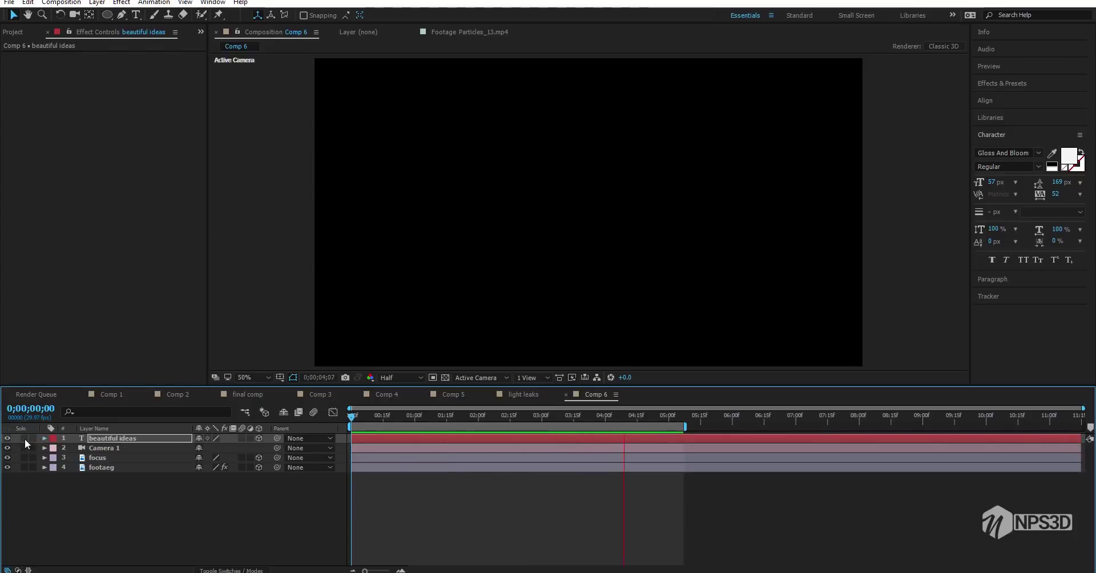
pyautogui.press('space')
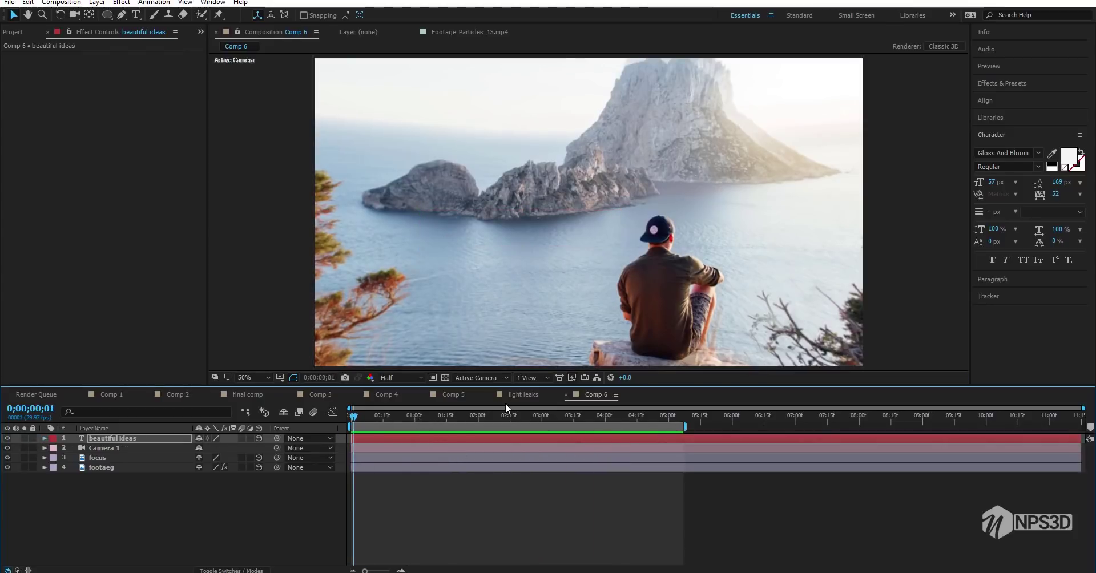
pyautogui.moveTo(380, 413); pyautogui.dragTo(308, 426)
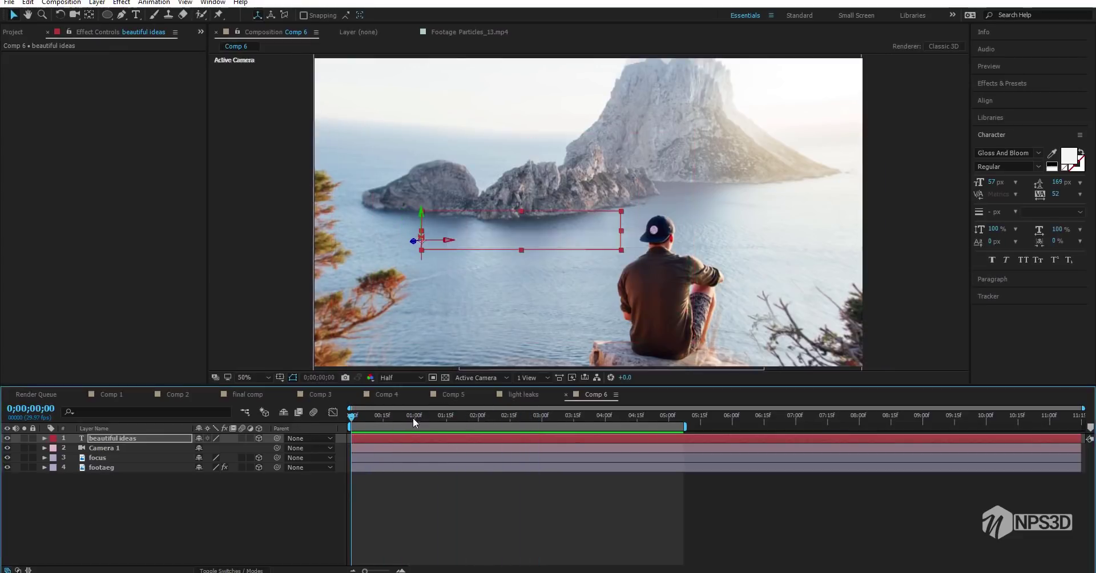
pyautogui.click(496, 454)
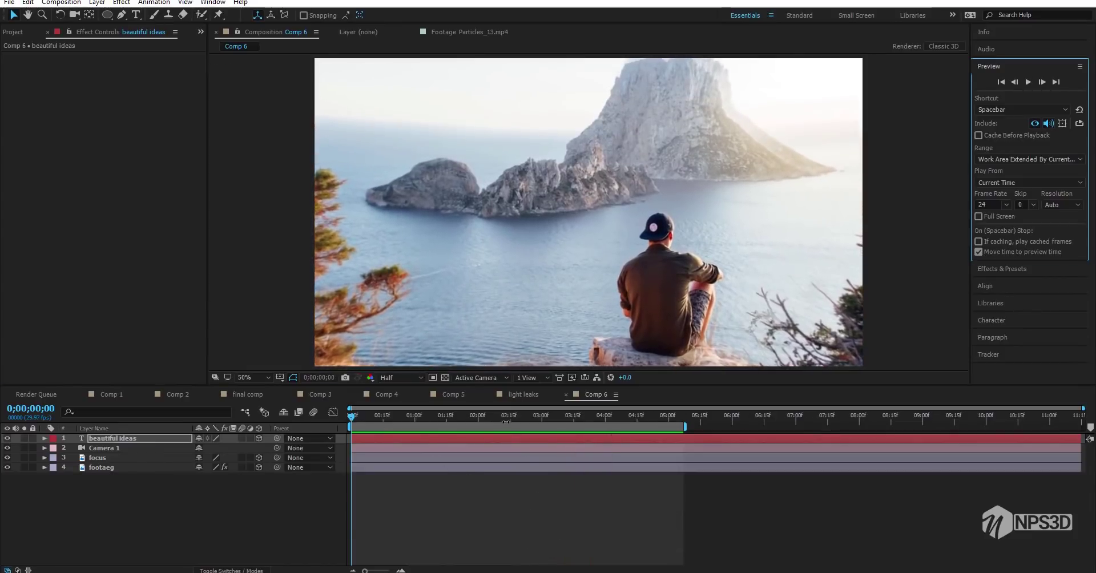
pyautogui.moveTo(501, 419)
pyautogui.mouseDown()
pyautogui.moveTo(624, 419)
pyautogui.moveTo(451, 419)
pyautogui.moveTo(596, 419)
pyautogui.moveTo(505, 419)
pyautogui.mouseUp()
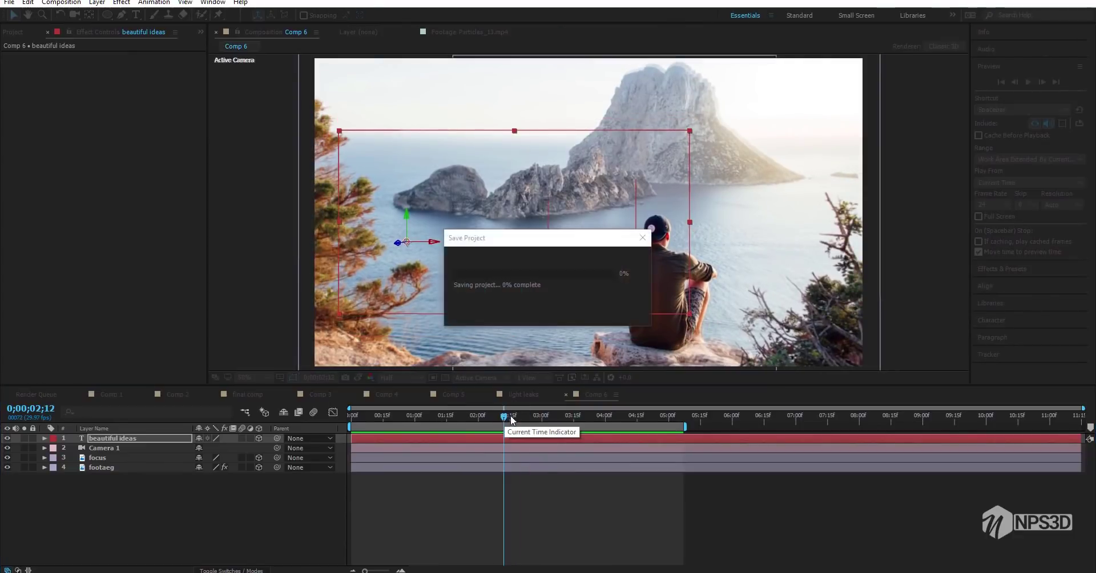
# Group all project items except Comp 6 into a new folder named "old".
pyautogui.click(13, 32)
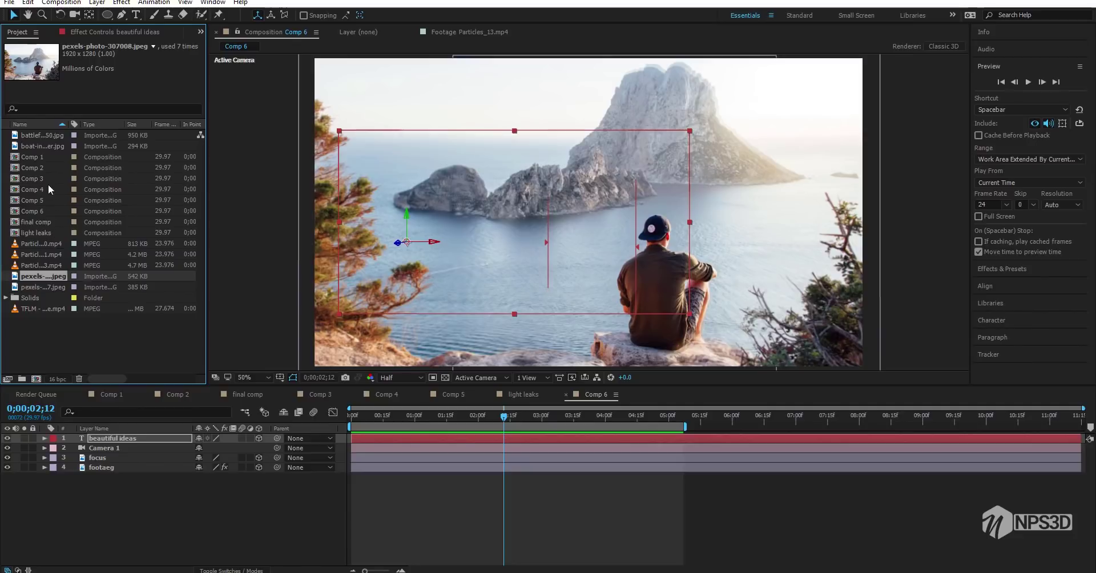
pyautogui.click(39, 201)
pyautogui.keyDown('shift'); pyautogui.click(33, 136); pyautogui.keyUp('shift')
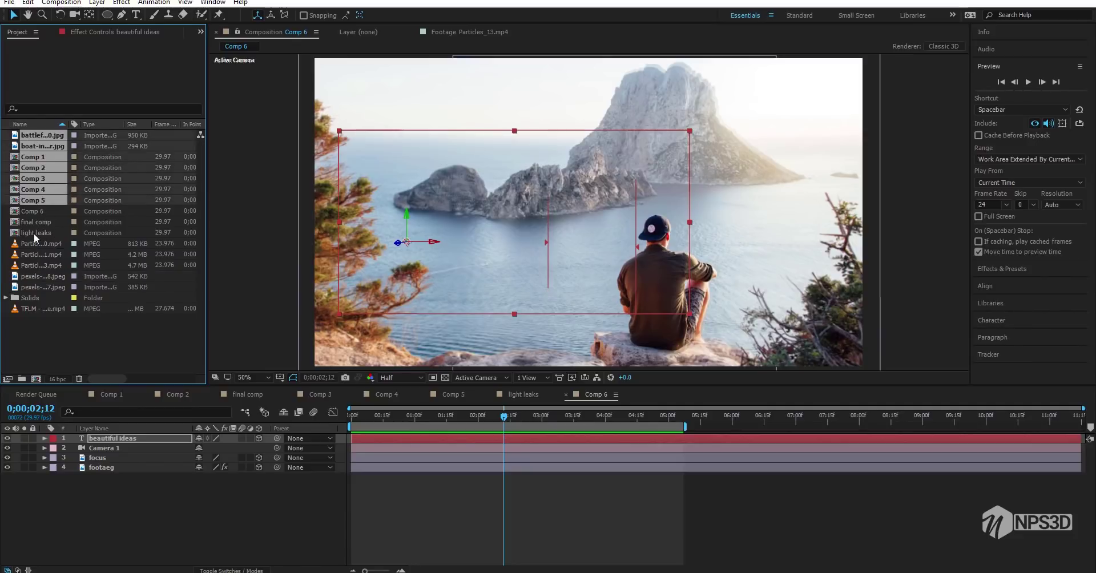
pyautogui.keyDown('shift'); pyautogui.click(36, 231); pyautogui.keyUp('shift')
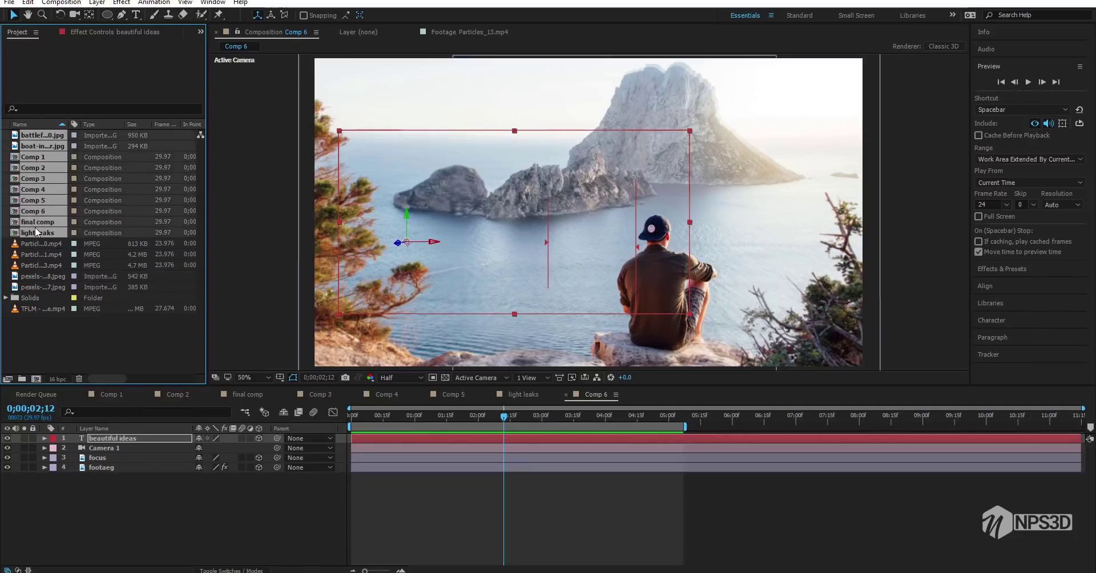
pyautogui.click(62, 333)
pyautogui.hotkey('ctrl', 'a')
pyautogui.click(21, 378)
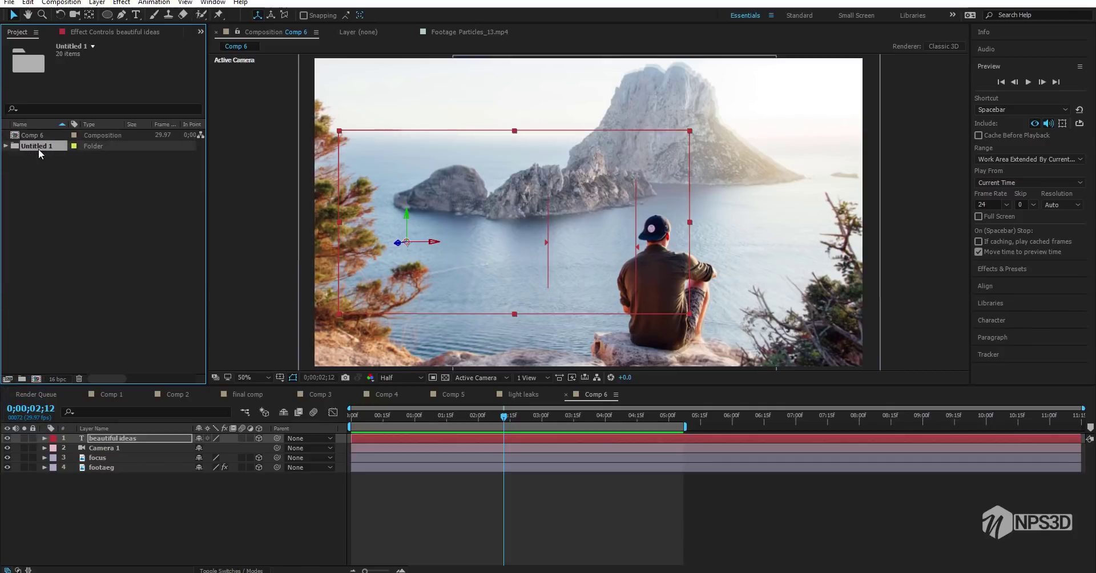
pyautogui.write('old')
pyautogui.press('Return')
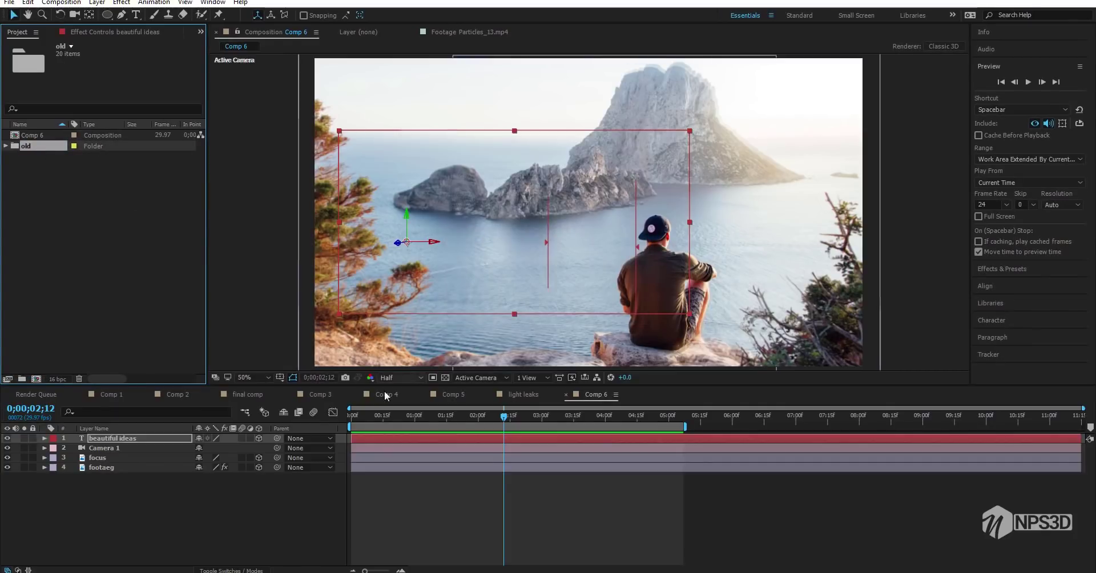
# Duplicate Comp 6 in the project and open the duplicate composition.
pyautogui.click(28, 135)
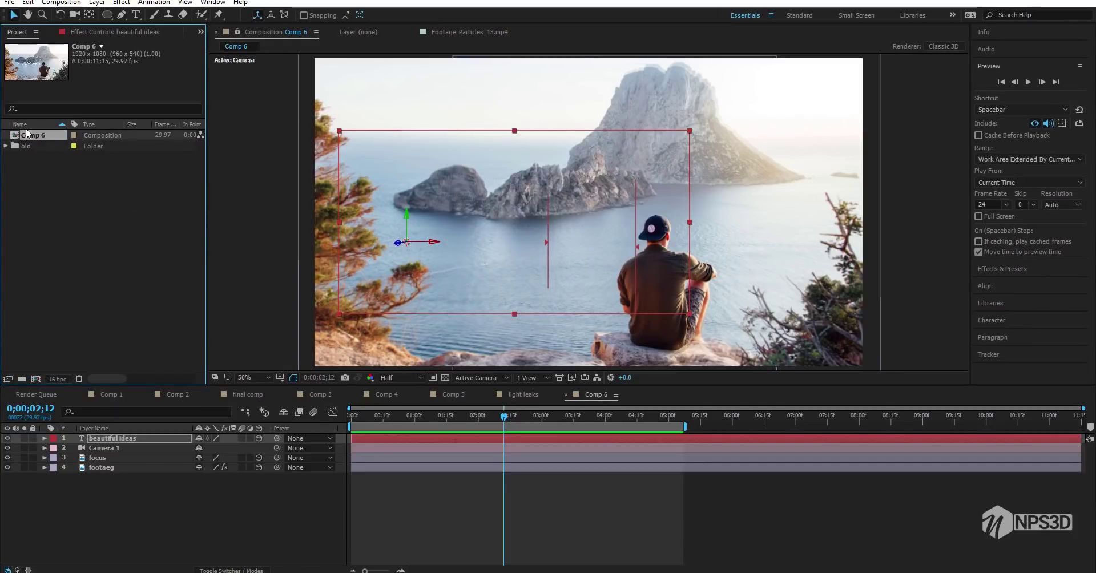
pyautogui.hotkey('ctrl', 'd')
pyautogui.hotkey('ctrl', '6')
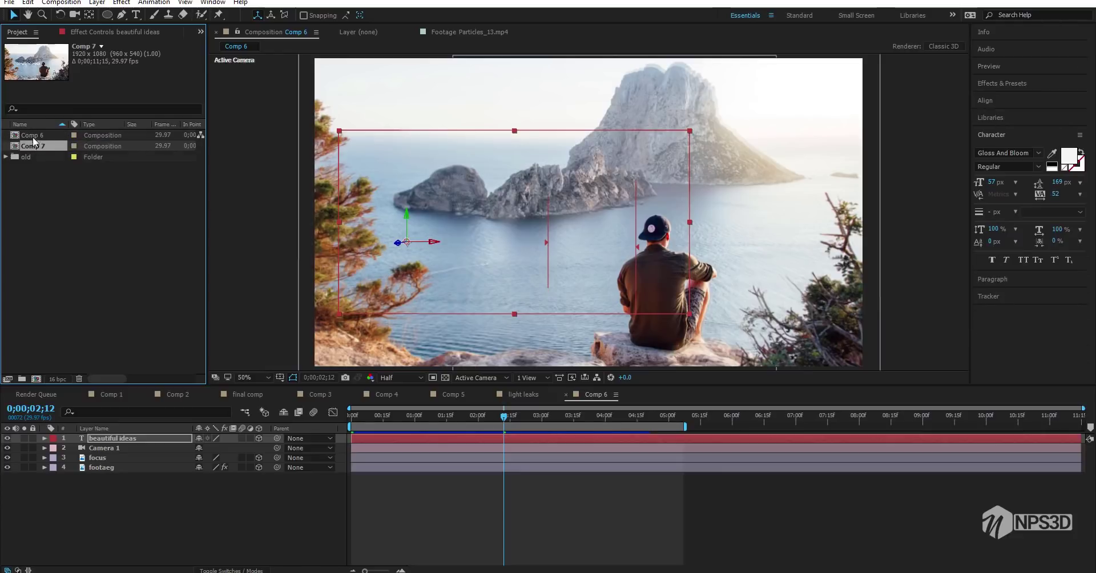
pyautogui.doubleClick(45, 146)
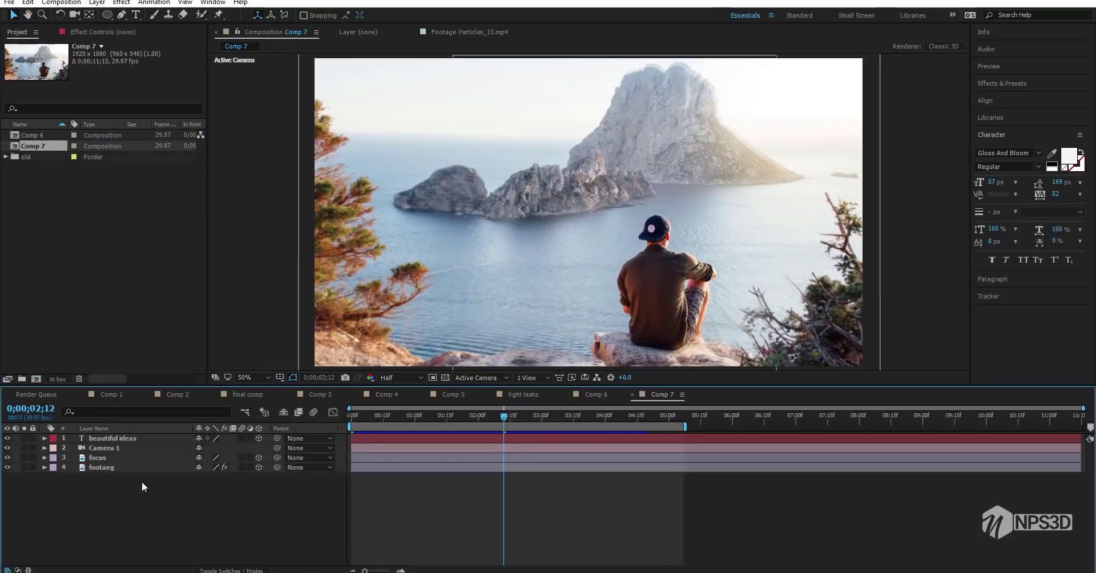
# Replace the source of the "footaeg" layer in Comp 7 with the boat wallpaper image from the "old" folder.
pyautogui.click(5, 156)
pyautogui.click(44, 168)
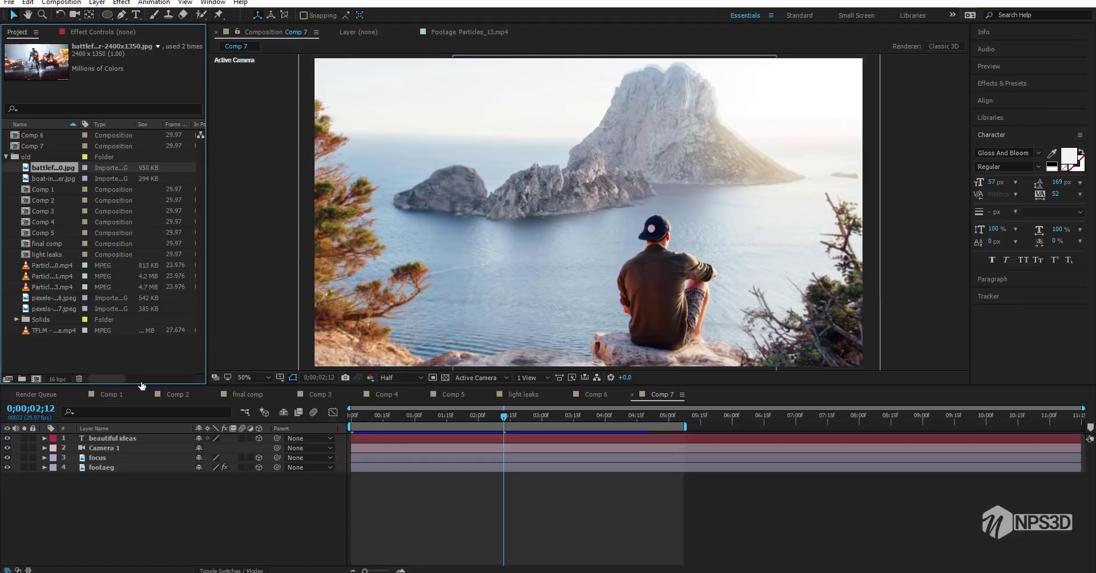
pyautogui.click(125, 466)
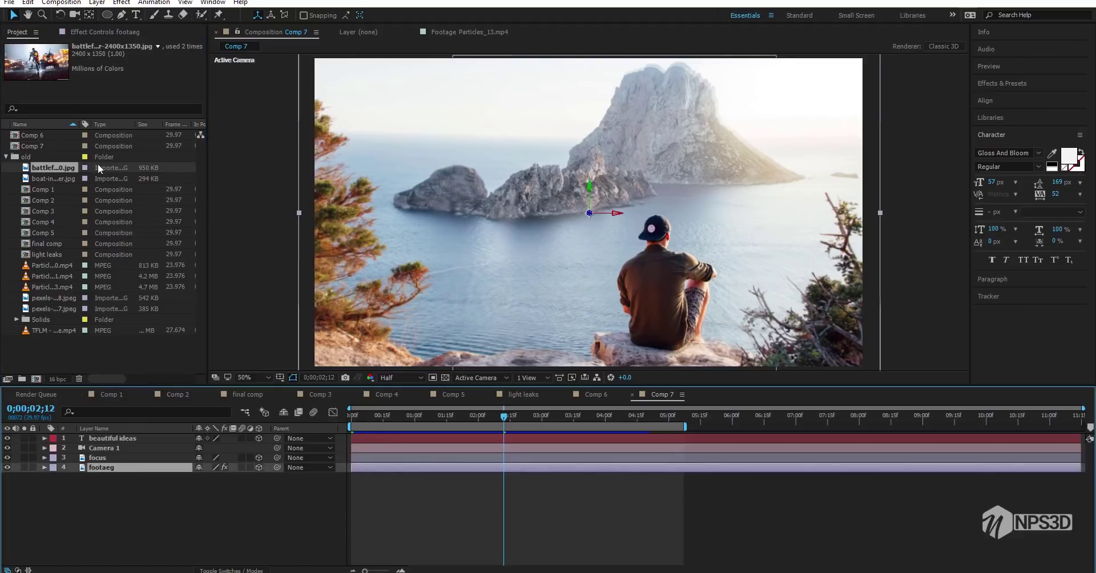
pyautogui.click(61, 177)
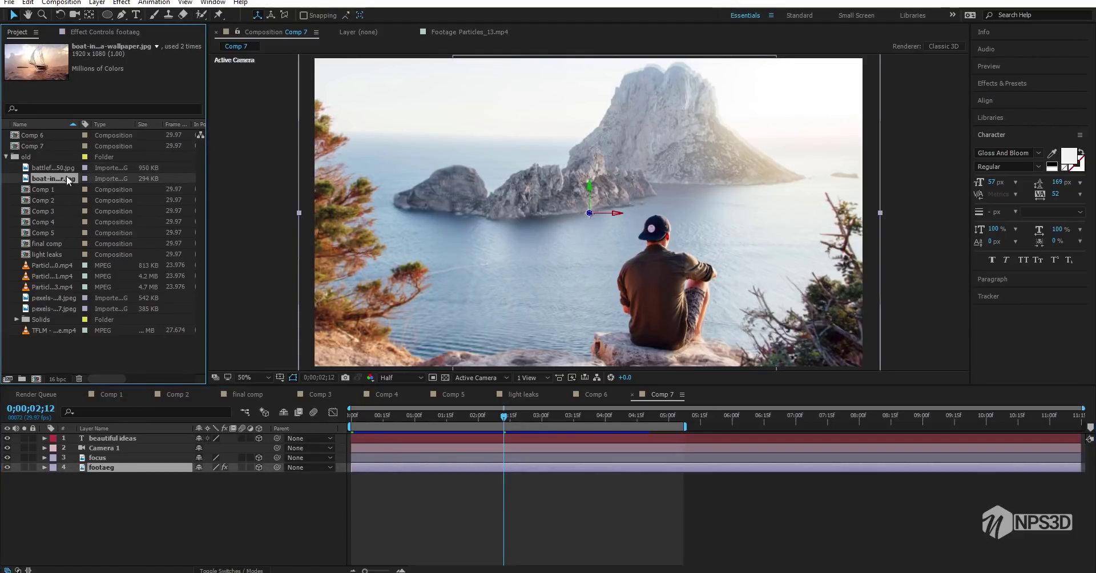
pyautogui.moveTo(60, 177); pyautogui.dragTo(139, 428)
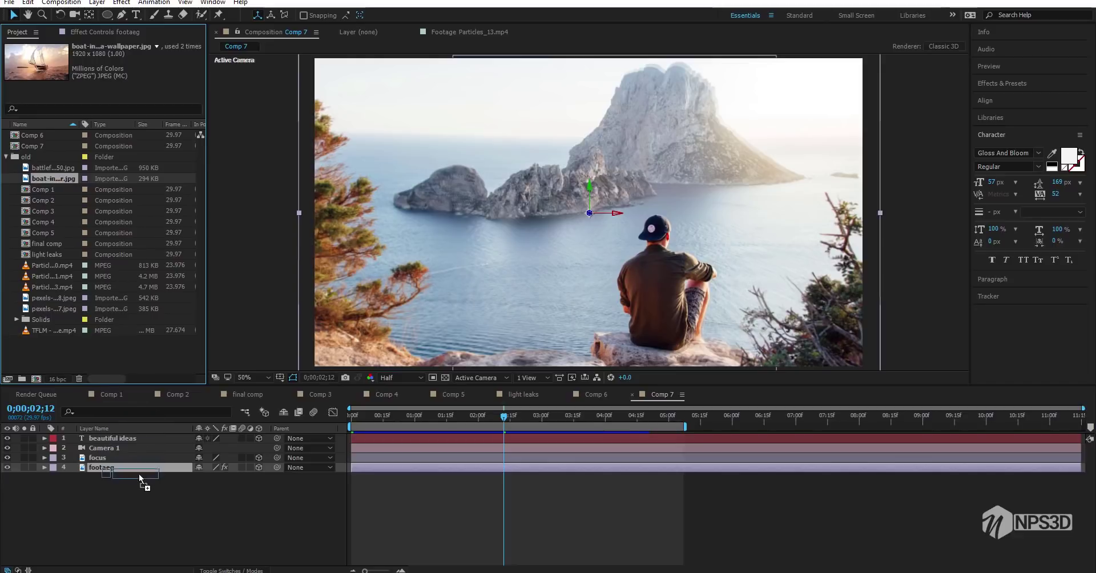
pyautogui.moveTo(121, 471); pyautogui.dragTo(116, 467)
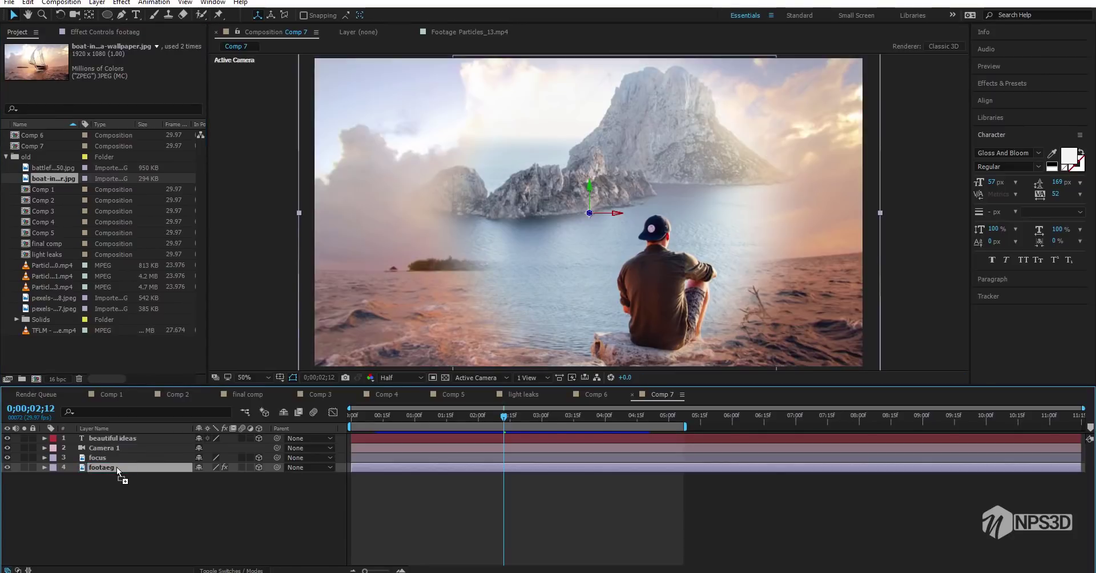
# Replace the source of the "focus" layer with the boat wallpaper image and scrub through Comp 7 to check it.
pyautogui.click(116, 457)
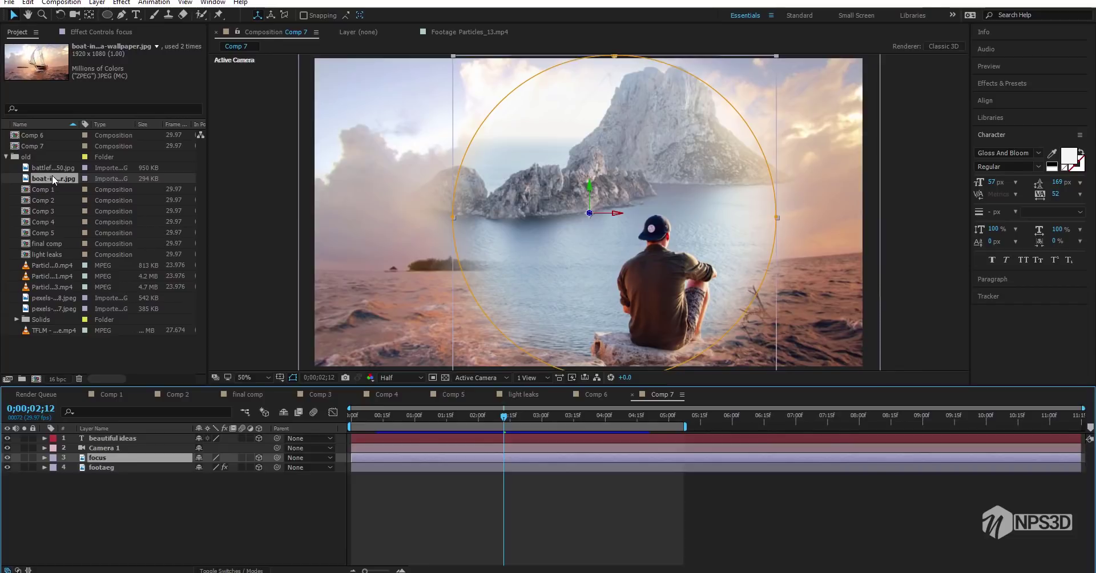
pyautogui.moveTo(54, 177); pyautogui.dragTo(105, 461)
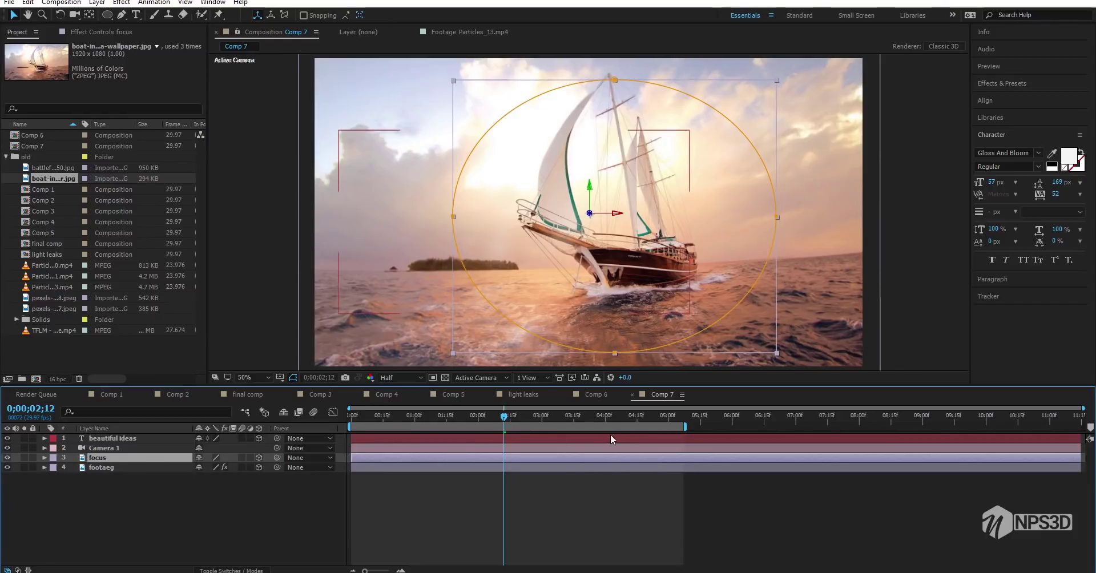
pyautogui.click(651, 418)
pyautogui.click(670, 417)
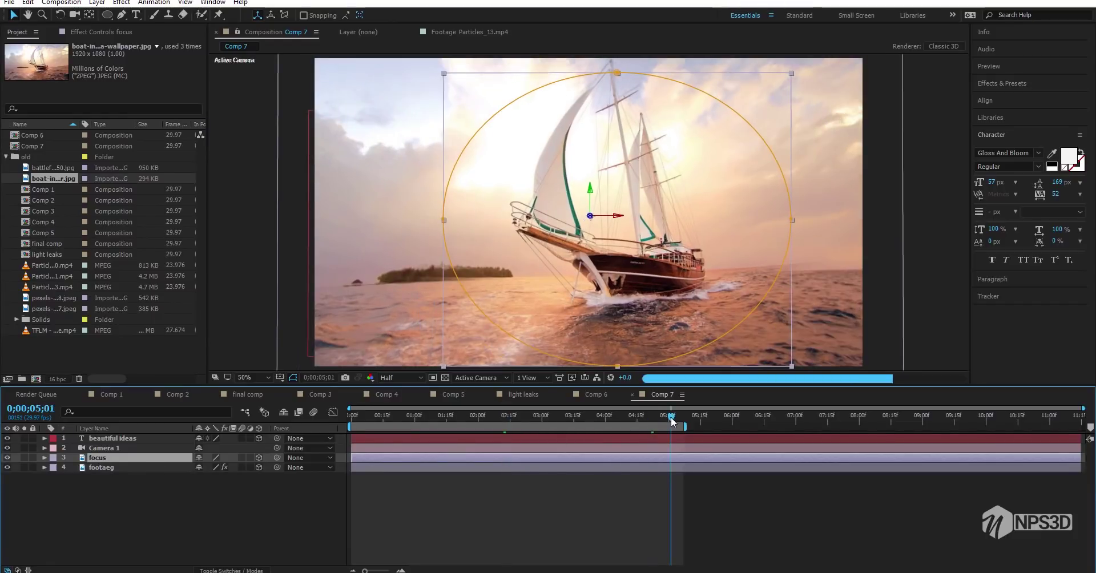
pyautogui.moveTo(673, 418); pyautogui.dragTo(341, 420)
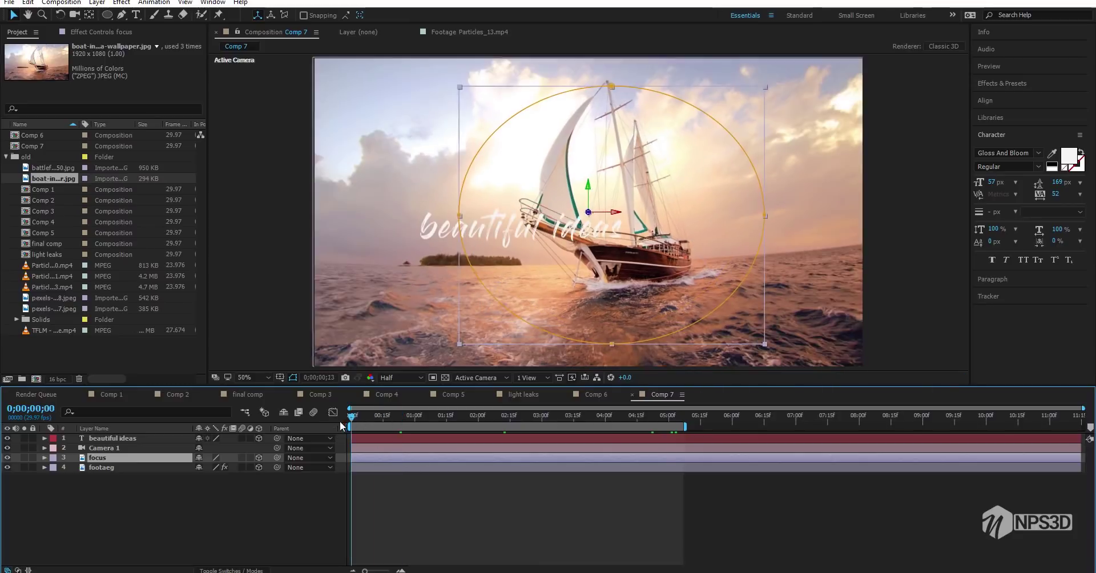
pyautogui.press('h')
pyautogui.press('v')
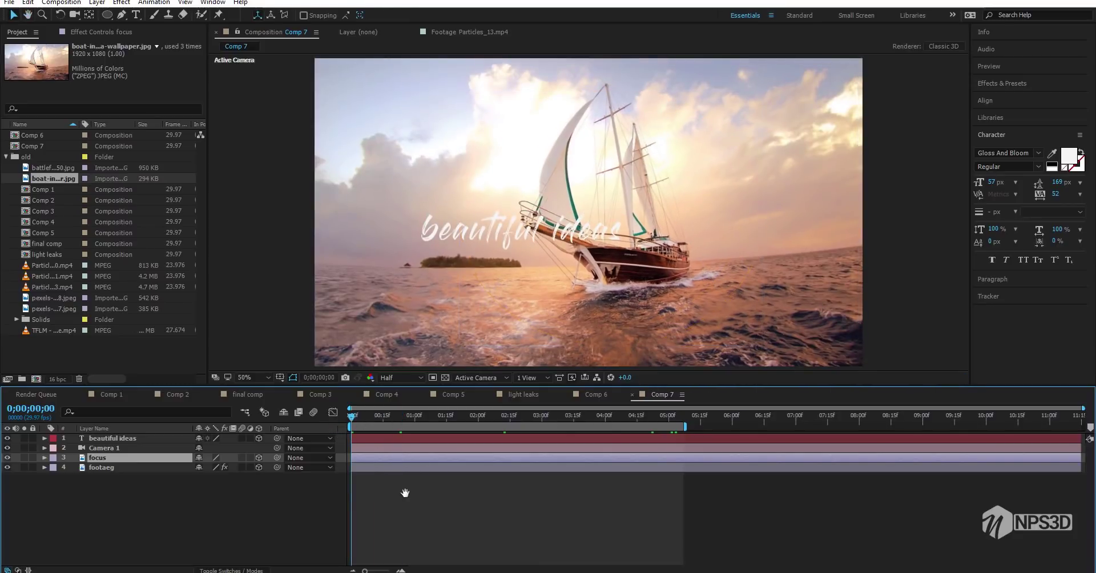
# Change the title text in Comp 7 to "clean slideshow".
pyautogui.click(362, 421)
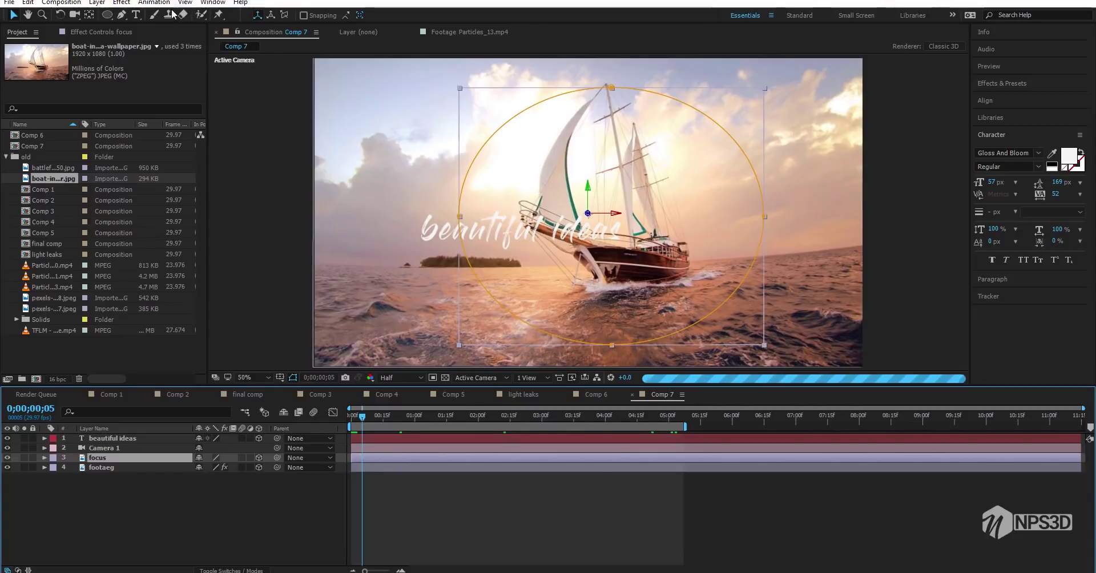
pyautogui.click(136, 15)
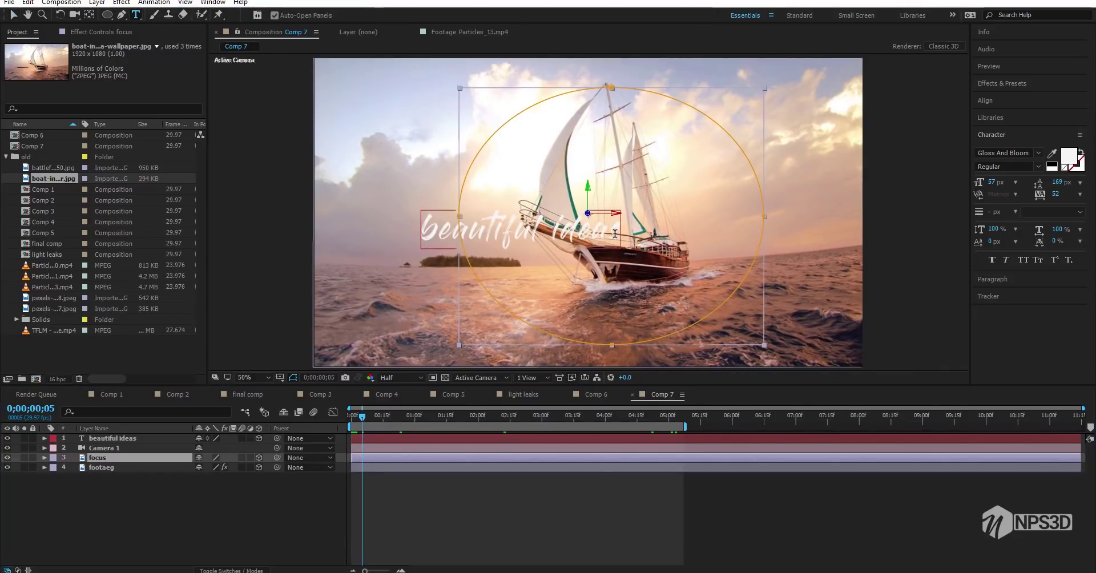
pyautogui.moveTo(620, 230); pyautogui.dragTo(415, 225)
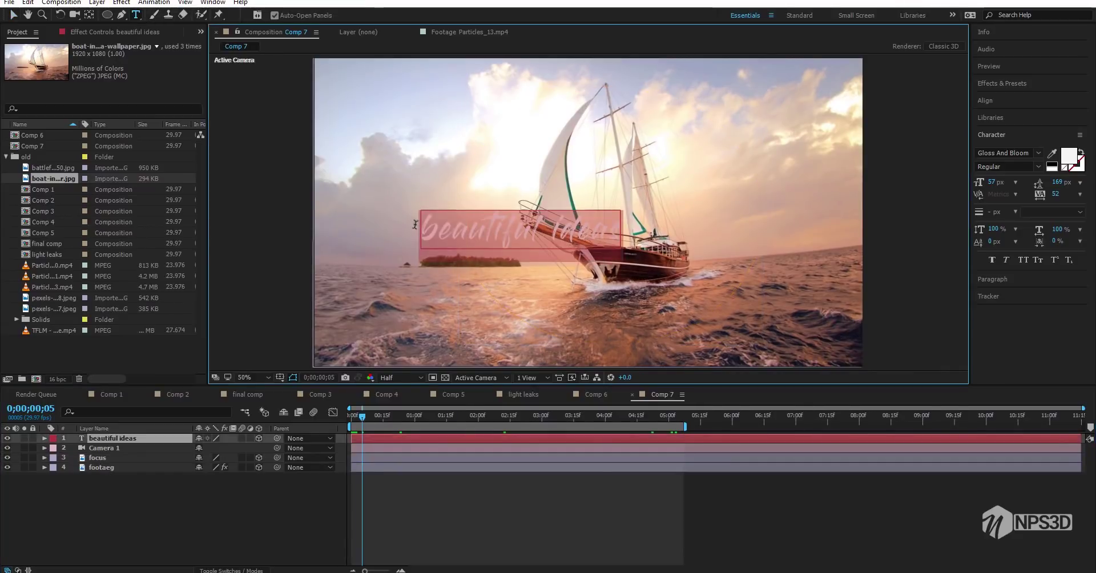
pyautogui.write('clea')
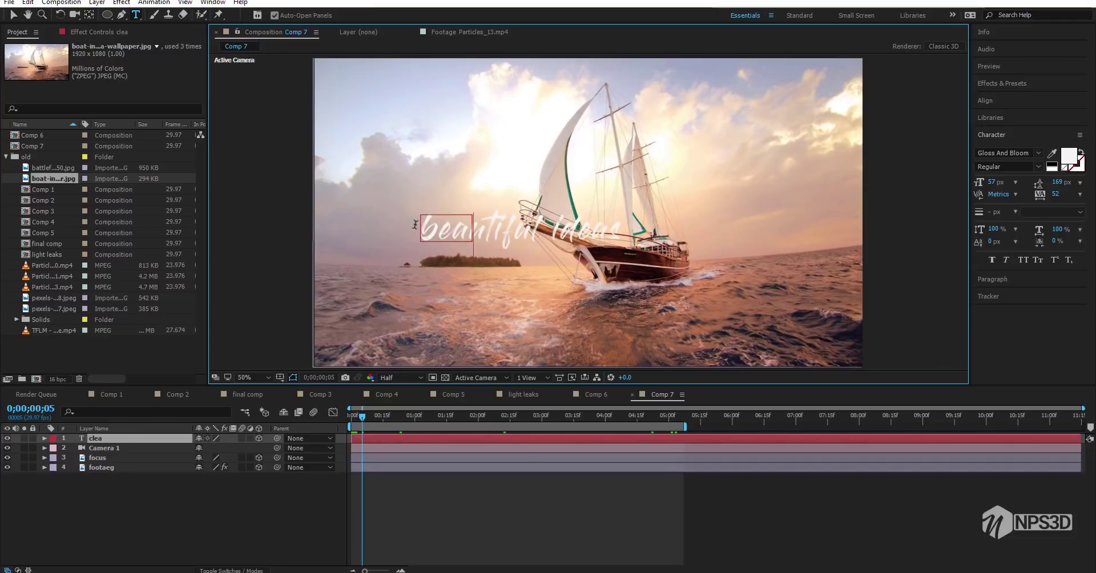
pyautogui.write('n slideshow')
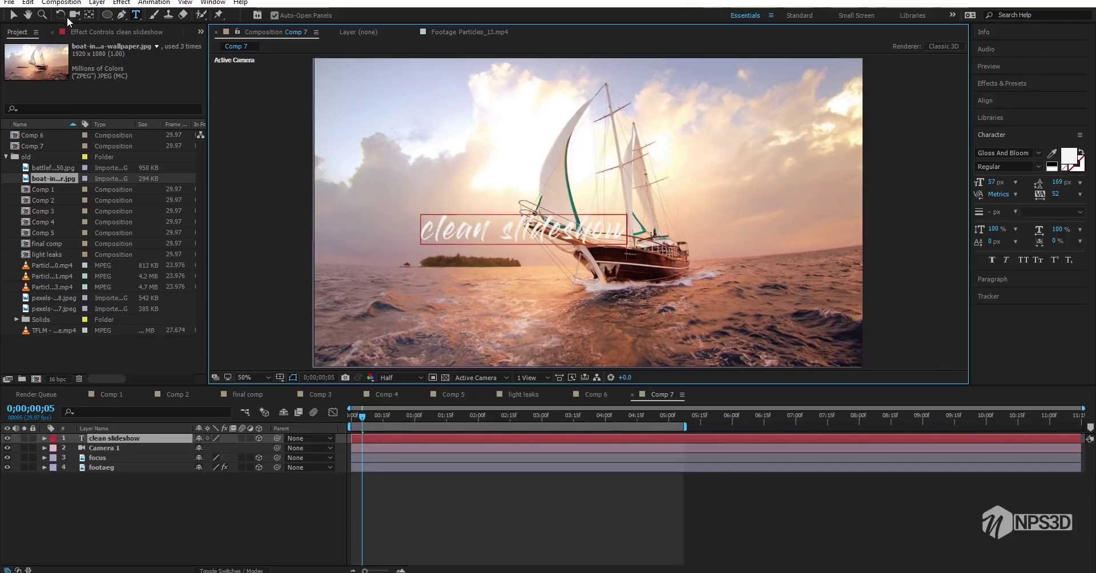
pyautogui.click(13, 14)
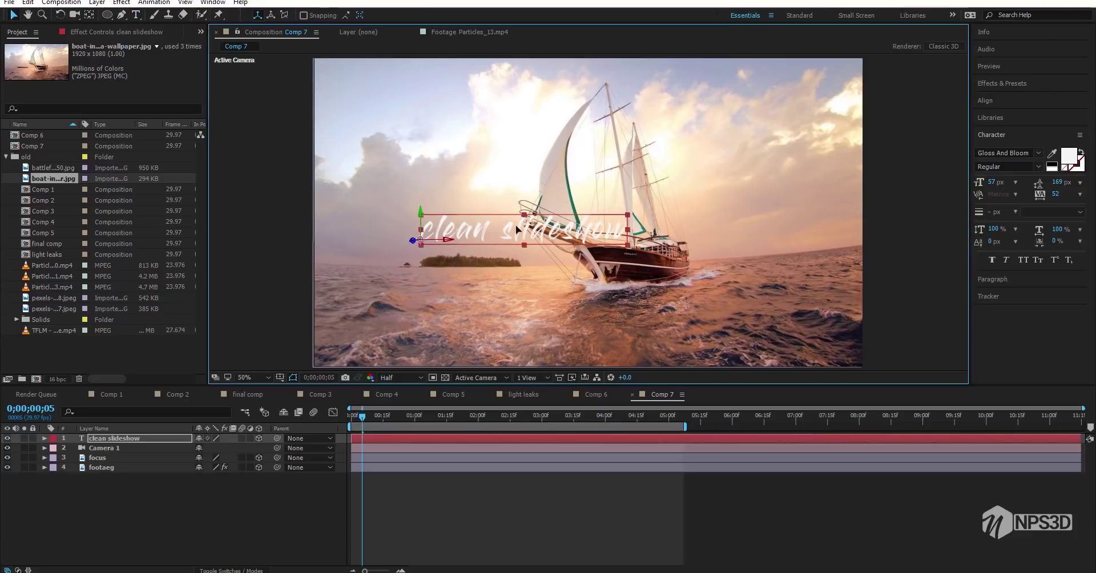
# Scale the title layer to 87% and place it over the horizon beside the boat's bow, above the small island.
pyautogui.moveTo(516, 225); pyautogui.dragTo(776, 215)
pyautogui.press('s')
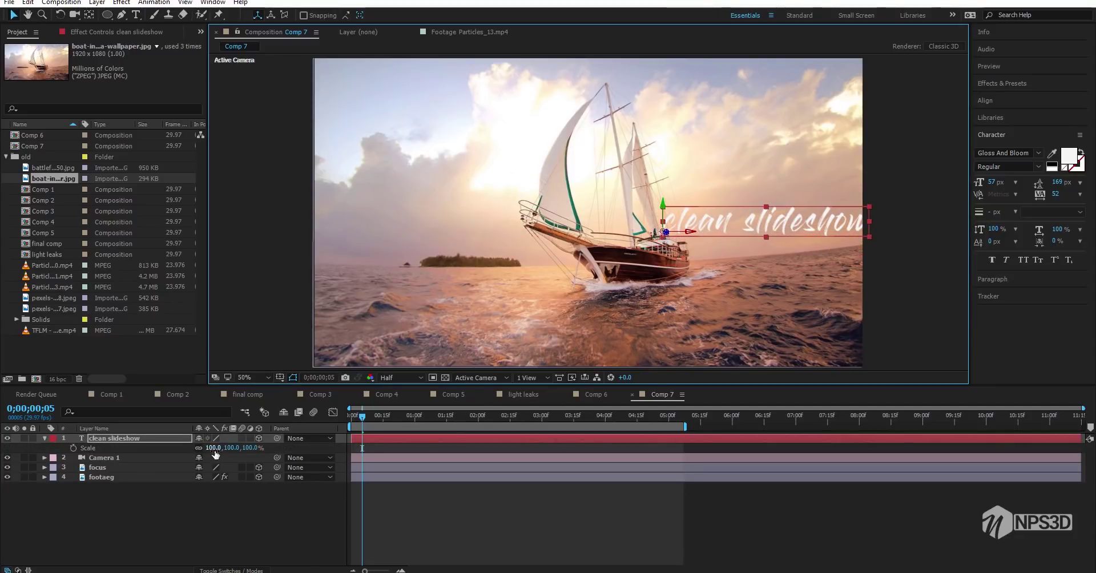
pyautogui.moveTo(216, 454); pyautogui.dragTo(201, 453)
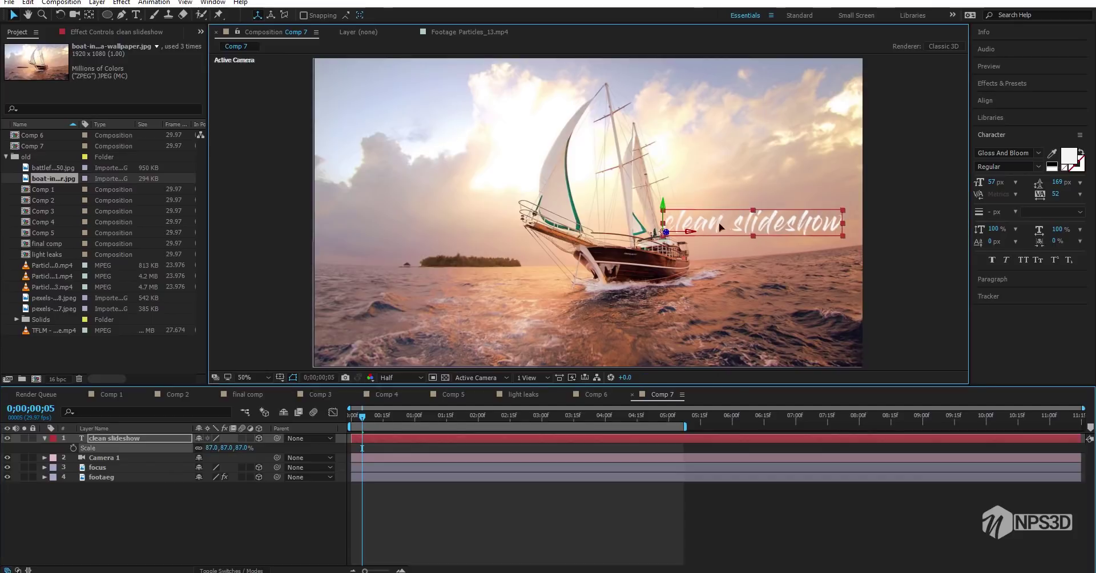
pyautogui.moveTo(720, 227); pyautogui.dragTo(406, 245)
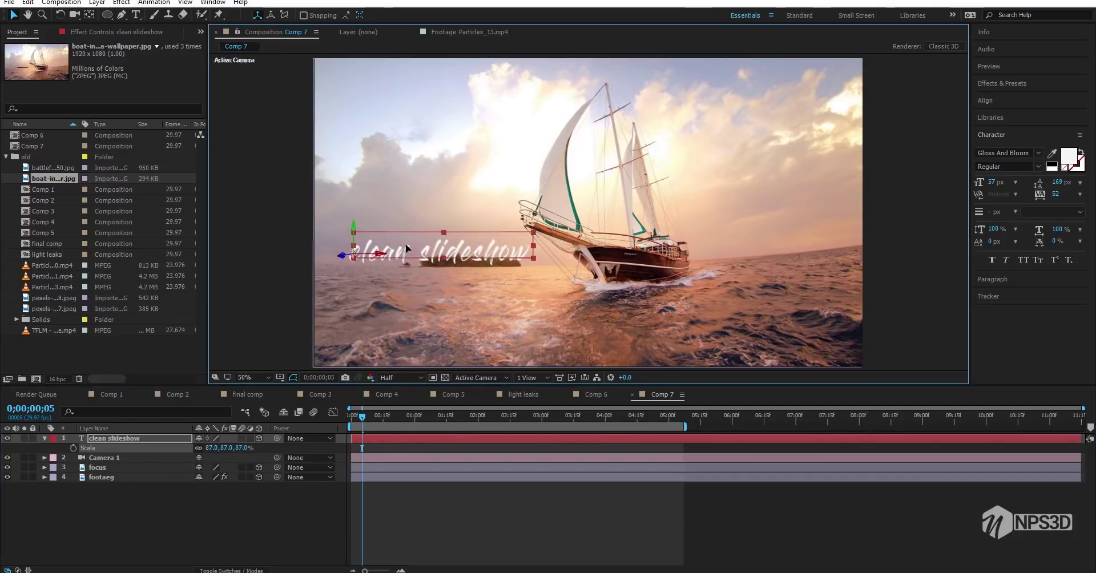
pyautogui.click(273, 503)
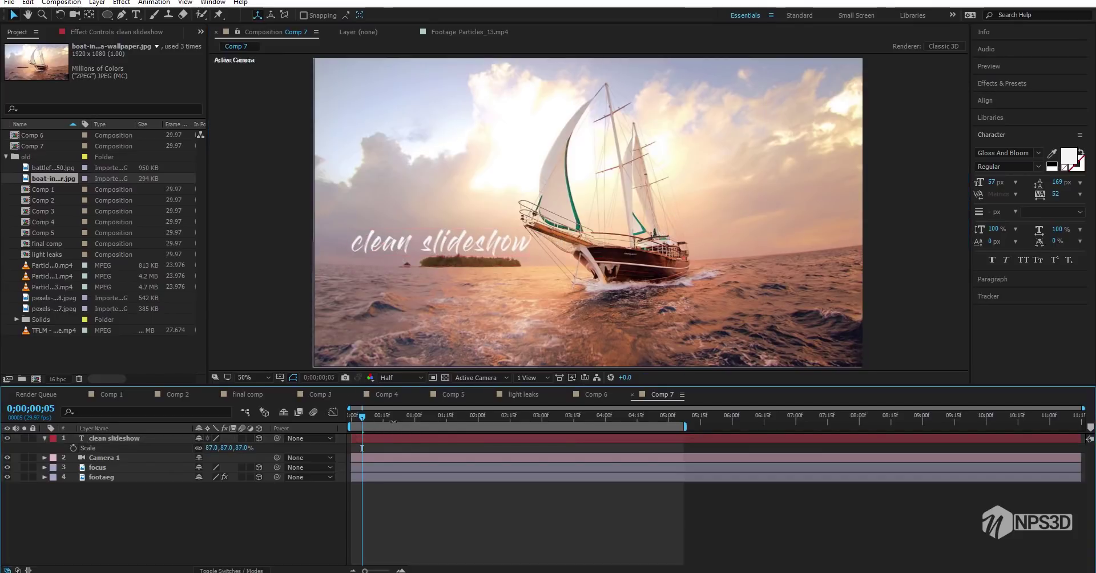
# Preview Comp 7 from the start, return to the first frame and save the project.
pyautogui.moveTo(357, 416); pyautogui.dragTo(335, 416)
pyautogui.press('space')
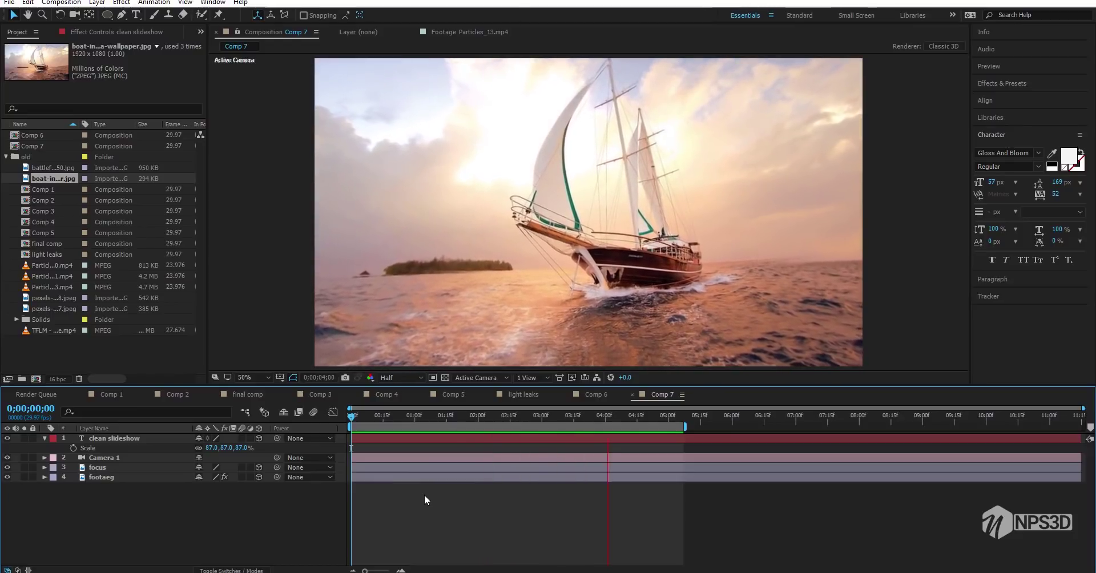
pyautogui.moveTo(469, 418)
pyautogui.mouseDown()
pyautogui.moveTo(597, 423)
pyautogui.moveTo(449, 417)
pyautogui.mouseUp()
pyautogui.press('Home')
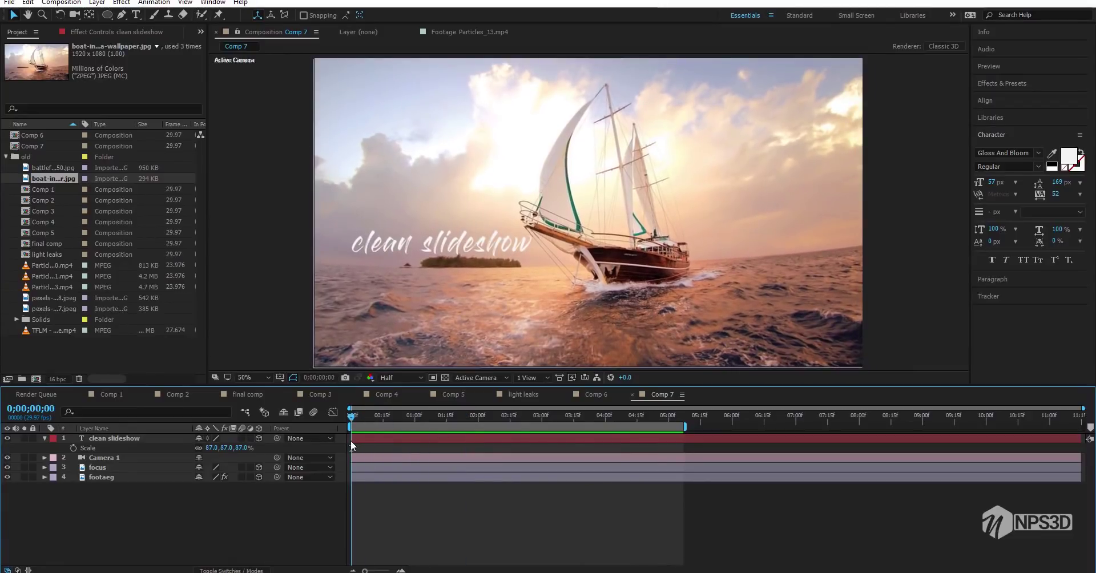
pyautogui.hotkey('ctrl', 's')
# Collapse the "old" folder and create a new HDTV 1080 29.97 composition named "light leaks 2".
pyautogui.click(7, 156)
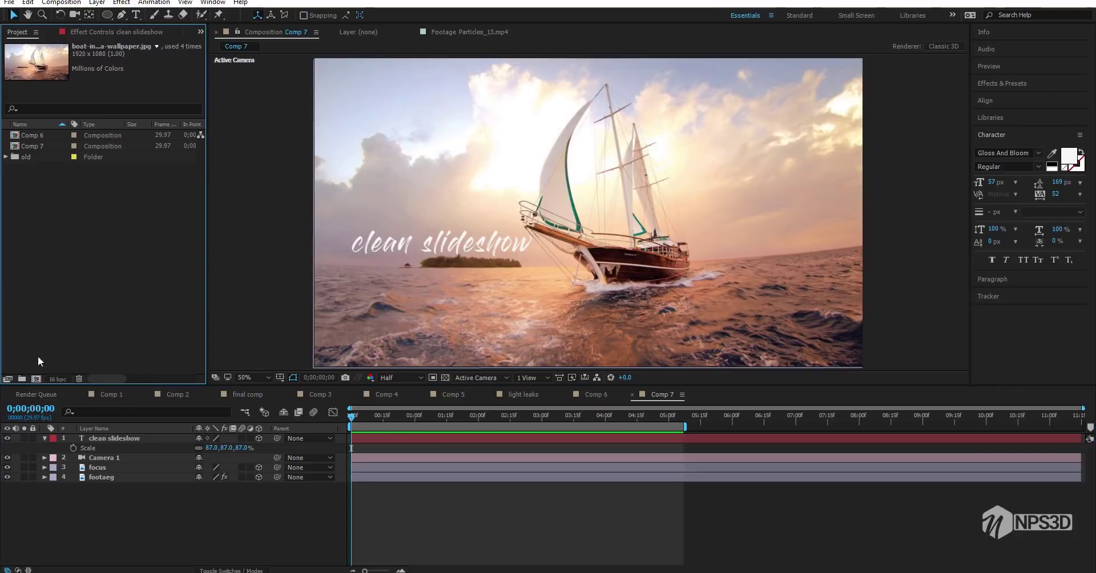
pyautogui.click(34, 379)
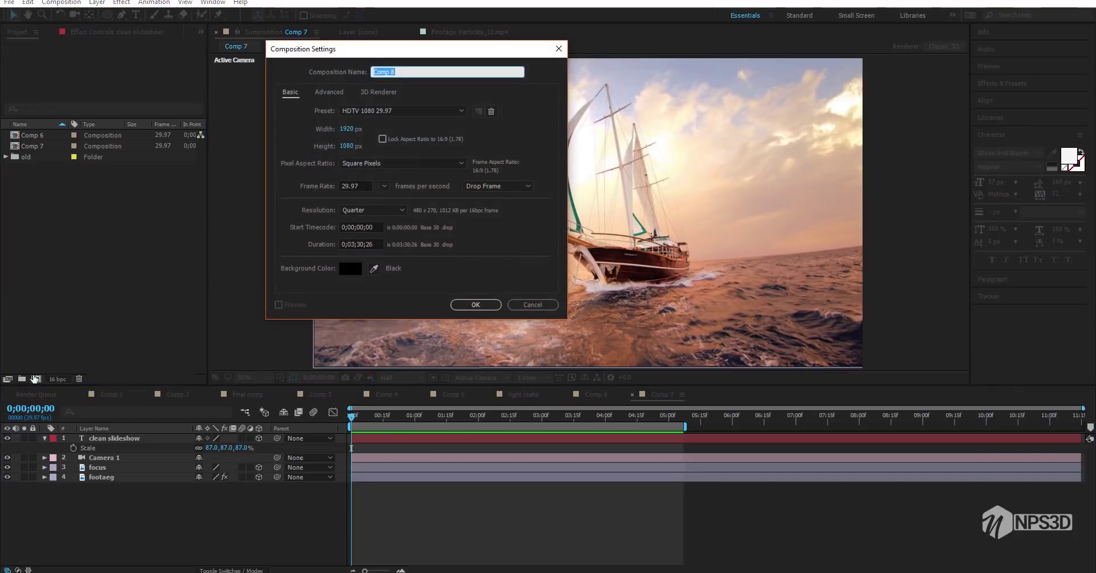
pyautogui.write('light le')
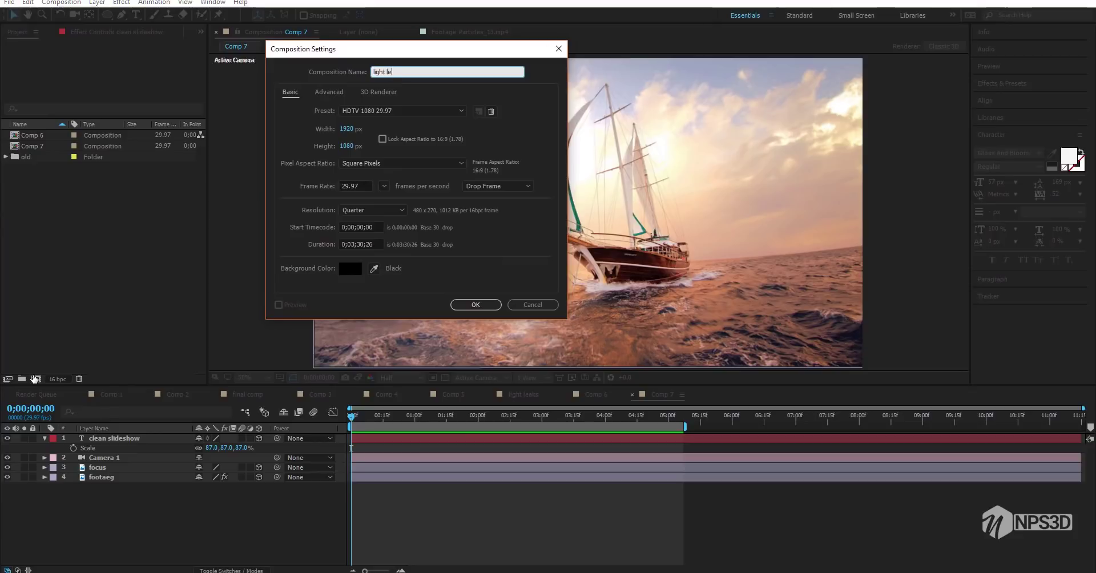
pyautogui.write('aks 2')
pyautogui.press('Return')
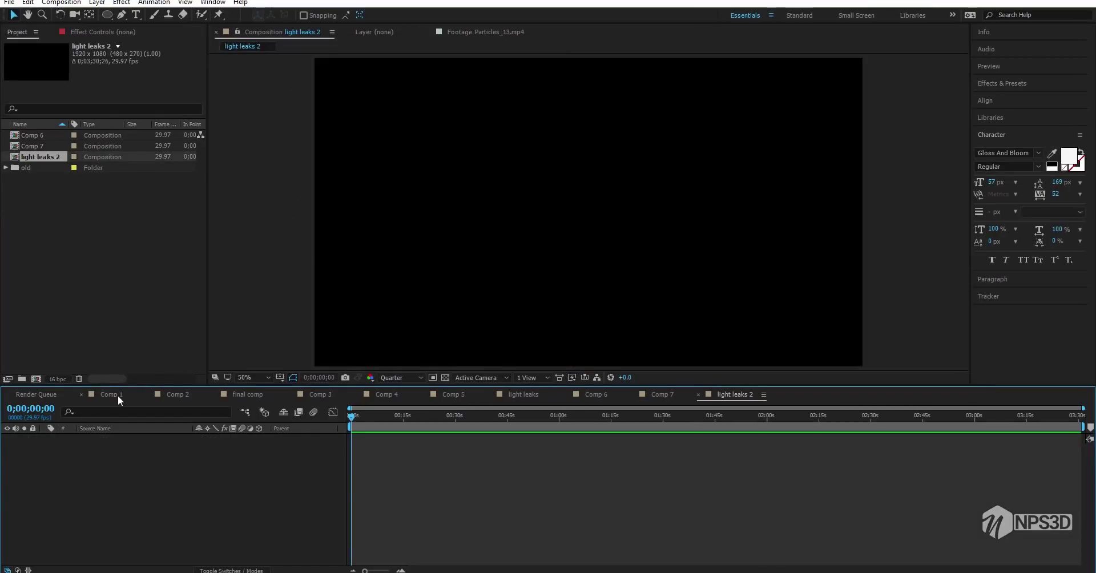
pyautogui.rightClick(118, 395)
pyautogui.click(62, 394)
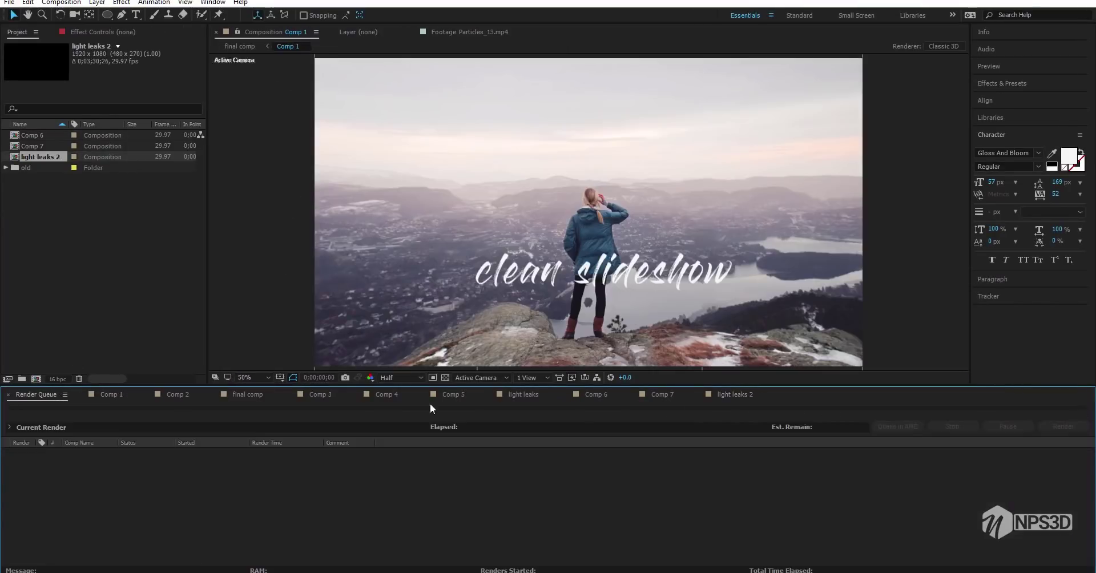
pyautogui.click(710, 398)
# Create a solid at composition size, 1920 x 1080 px, named "fractal moise" in the light leaks 2 composition.
pyautogui.rightClick(199, 376)
pyautogui.moveTo(274, 383)
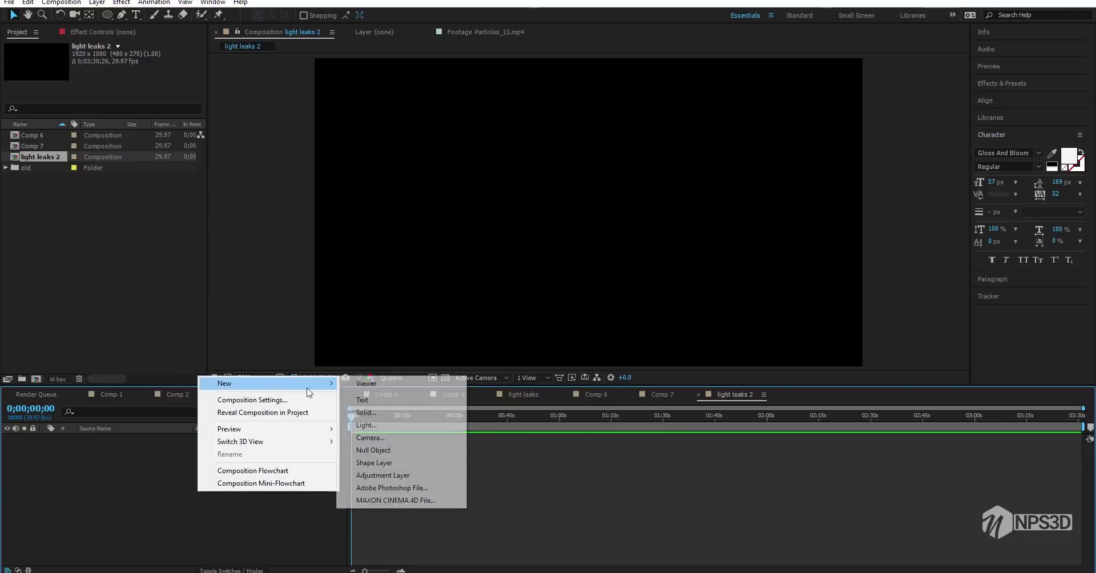
pyautogui.click(385, 416)
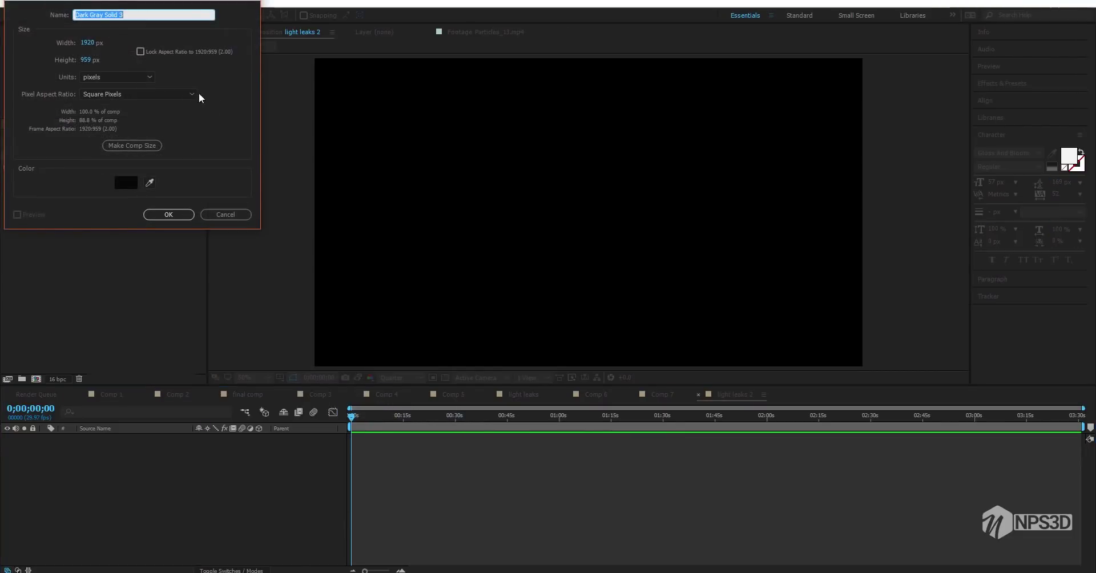
pyautogui.click(132, 146)
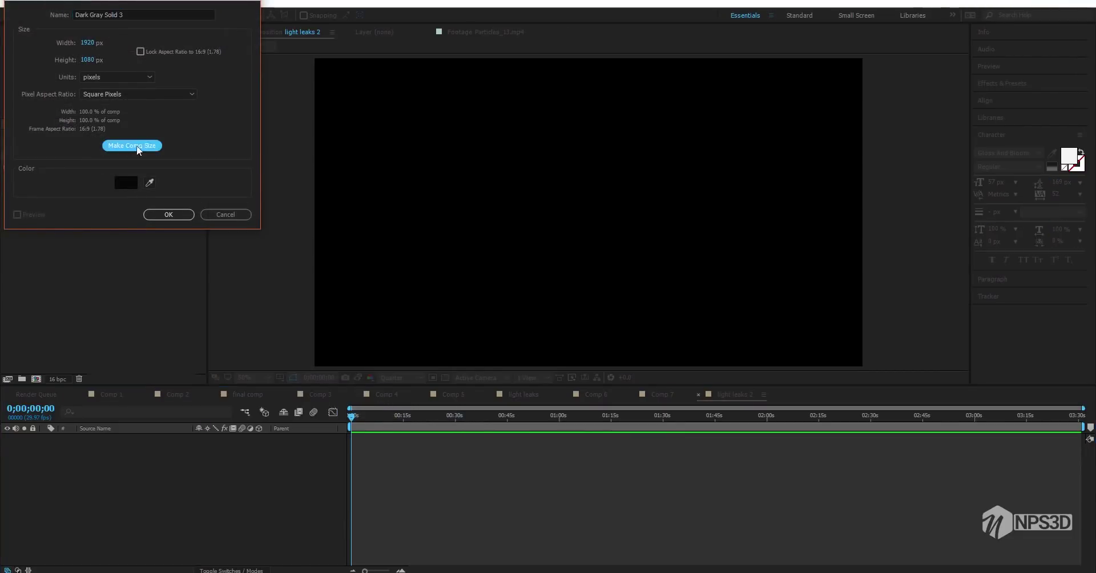
pyautogui.click(127, 15)
pyautogui.moveTo(127, 14); pyautogui.dragTo(9, 24)
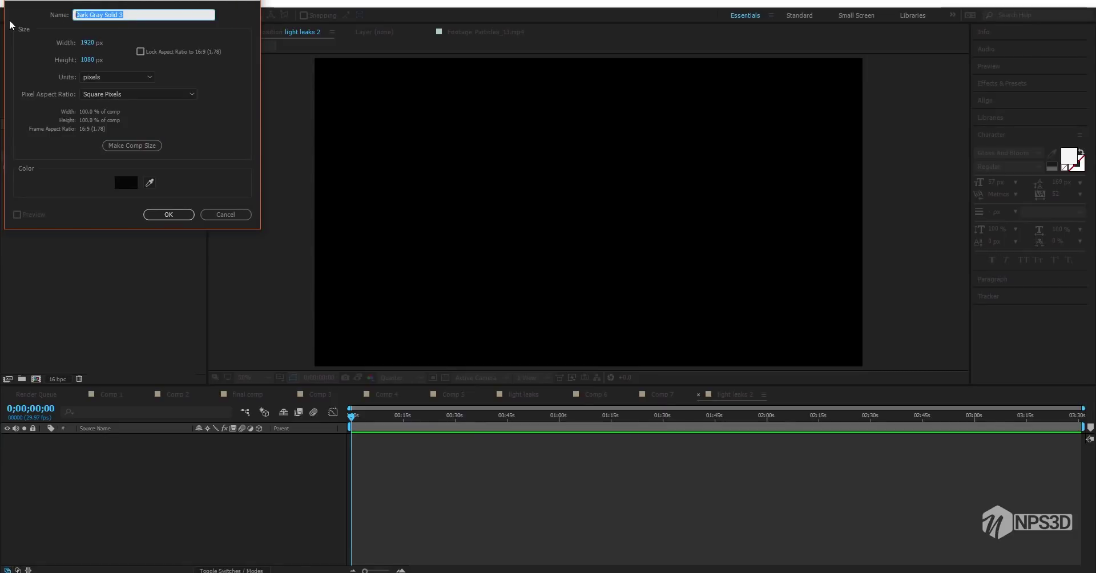
pyautogui.write('fractal moise')
pyautogui.press('Return')
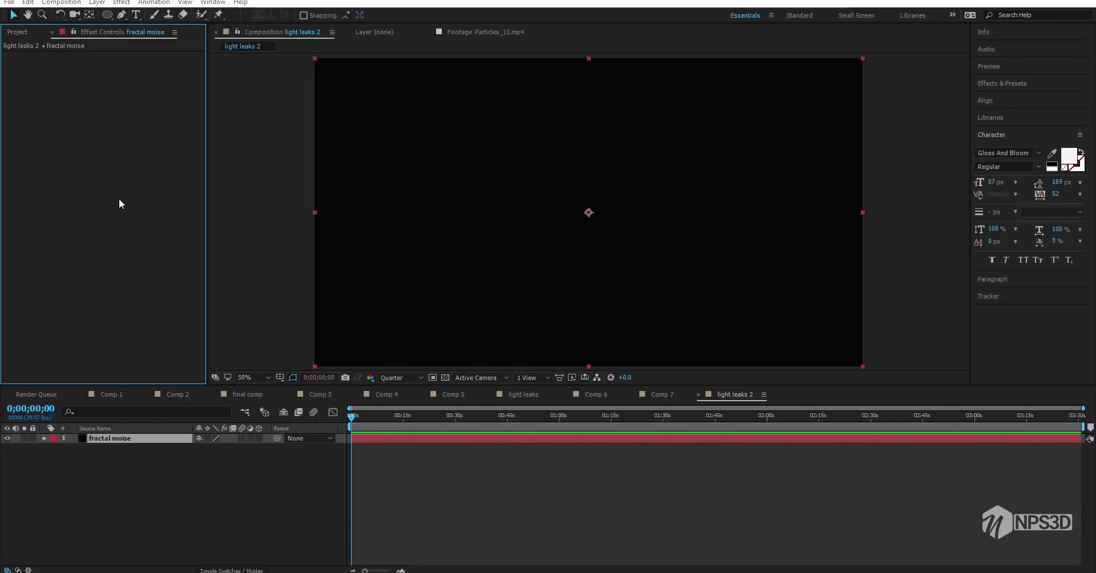
# Apply the Fractal Noise effect to the "fractal moise" solid.
pyautogui.hotkey('ctrl', 'space')
pyautogui.write('fra')
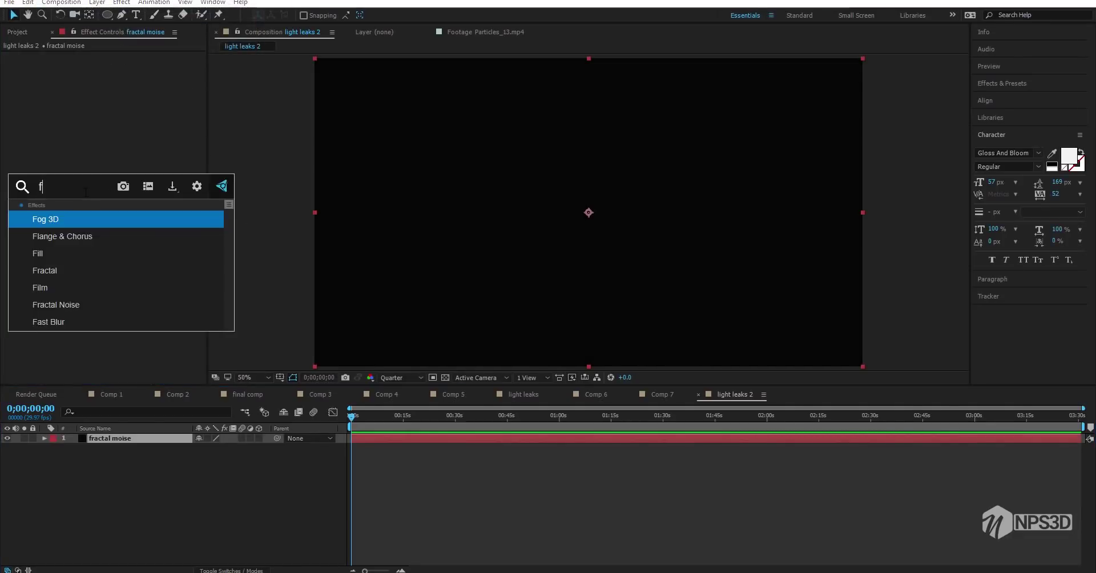
pyautogui.click(94, 234)
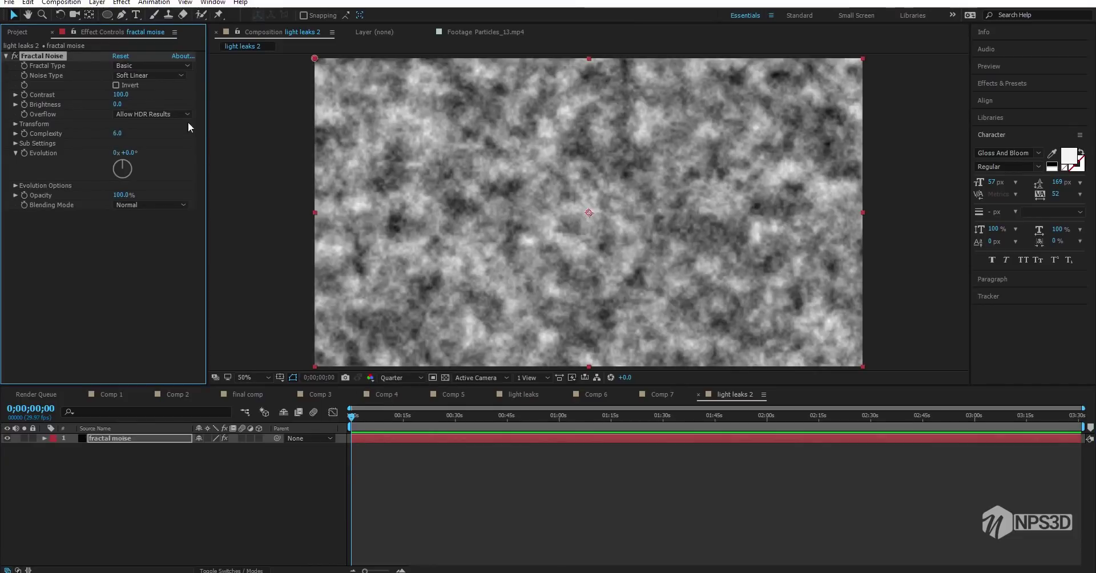
# Invert the Fractal Noise and set its noise type to Spline.
pyautogui.click(122, 86)
pyautogui.click(141, 74)
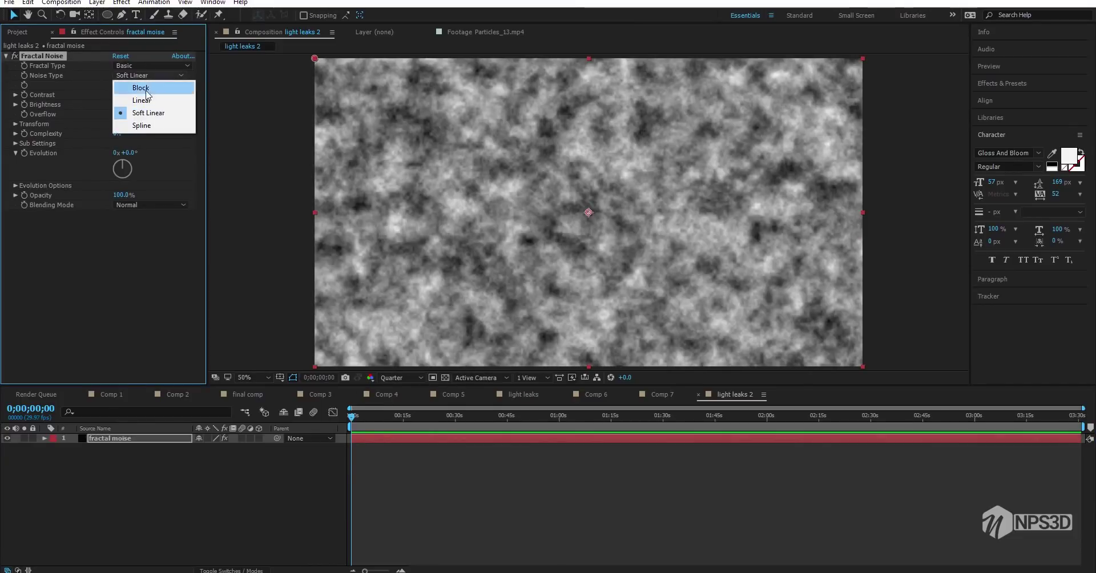
pyautogui.click(154, 126)
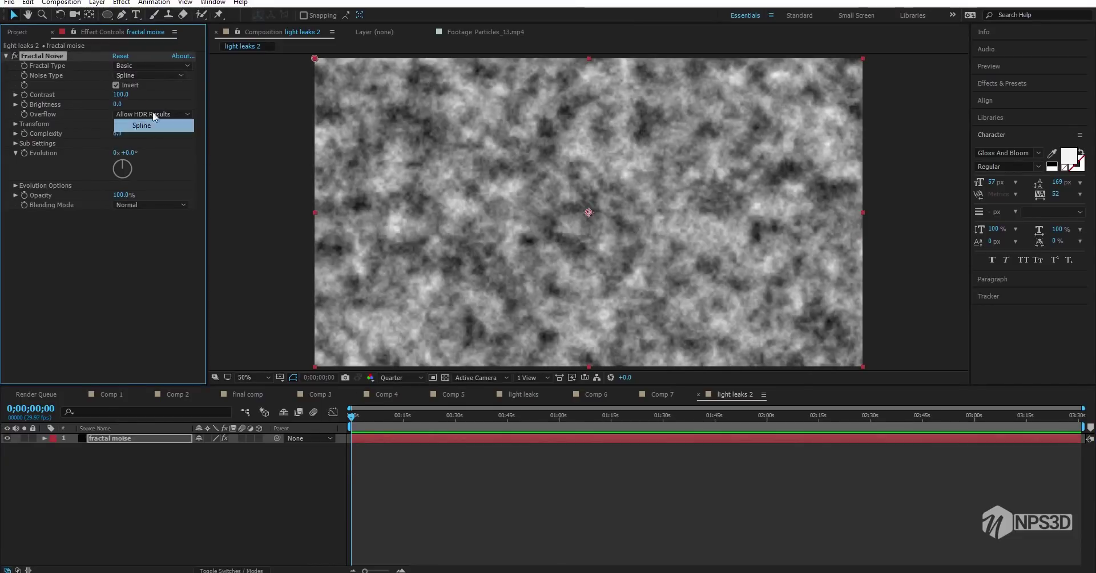
pyautogui.click(152, 74)
# Set the fractal type of the Fractal Noise effect to Dynamic, trying Dynamic Progressive as a comparison.
pyautogui.click(128, 65)
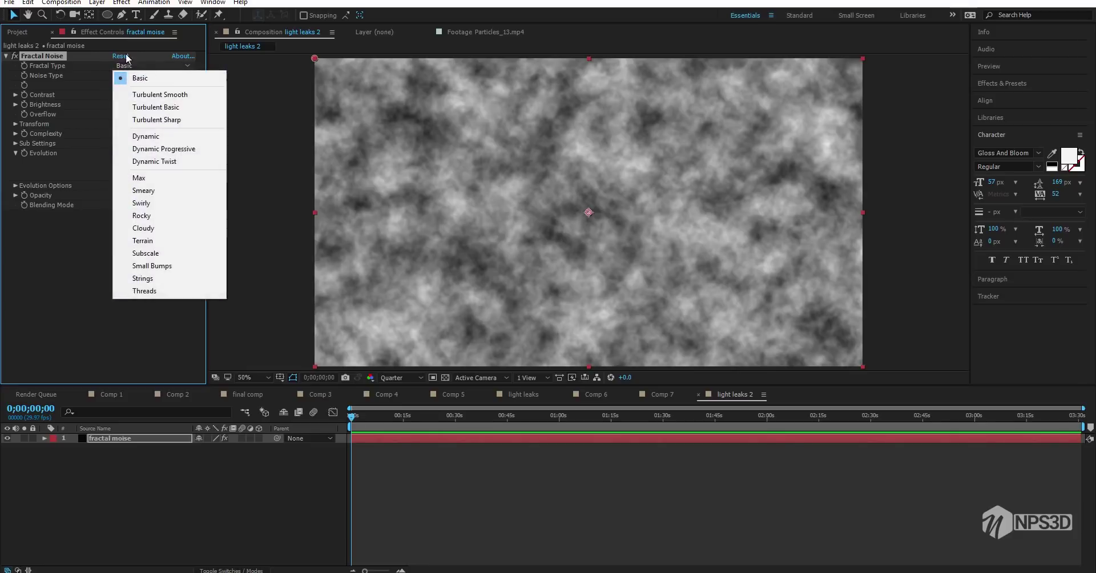
pyautogui.click(165, 137)
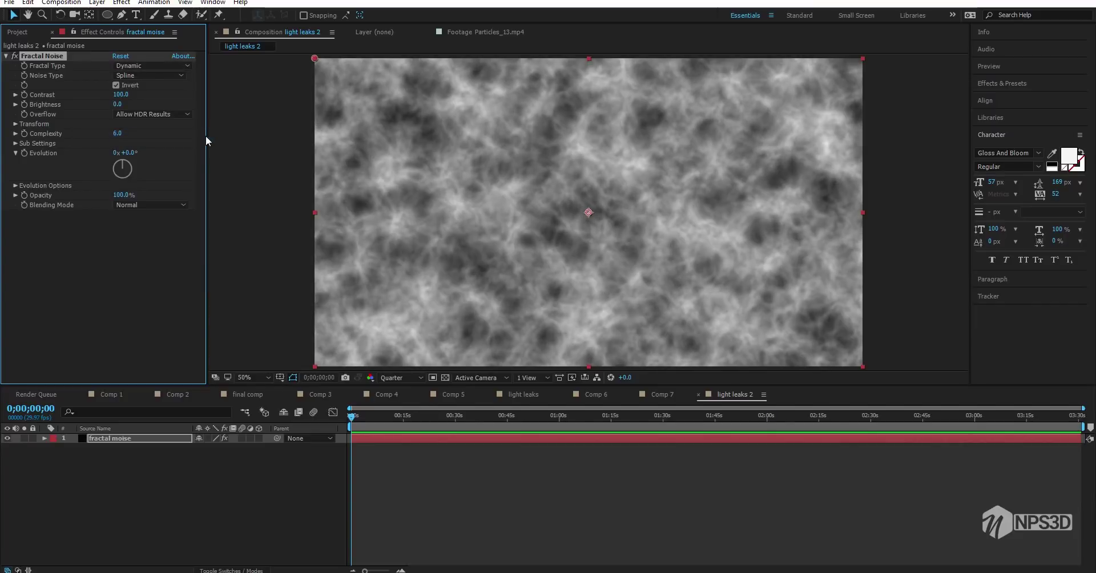
pyautogui.click(171, 114)
pyautogui.click(148, 66)
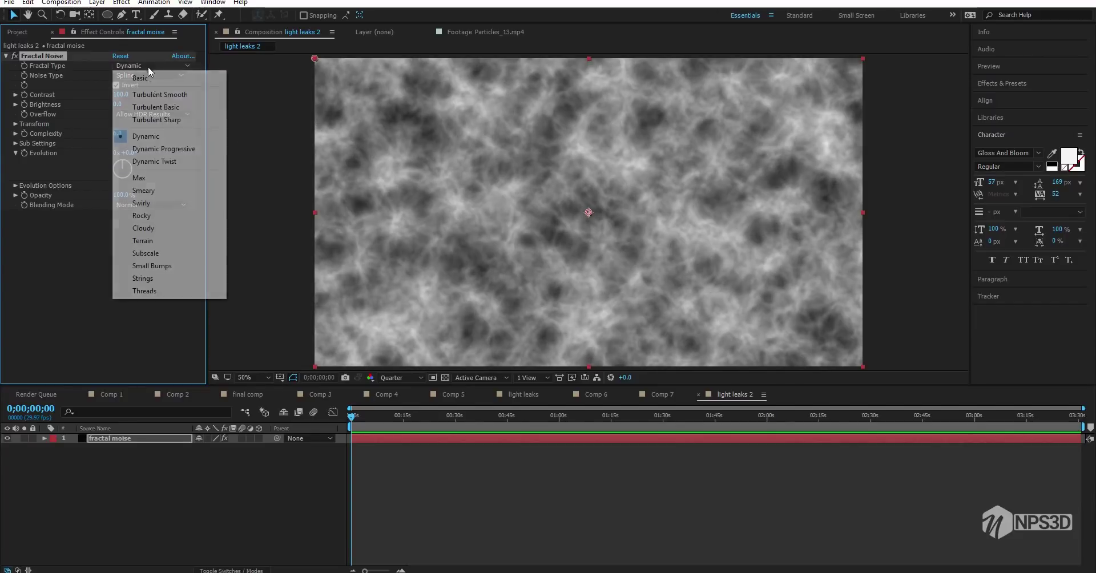
pyautogui.click(157, 146)
pyautogui.click(152, 67)
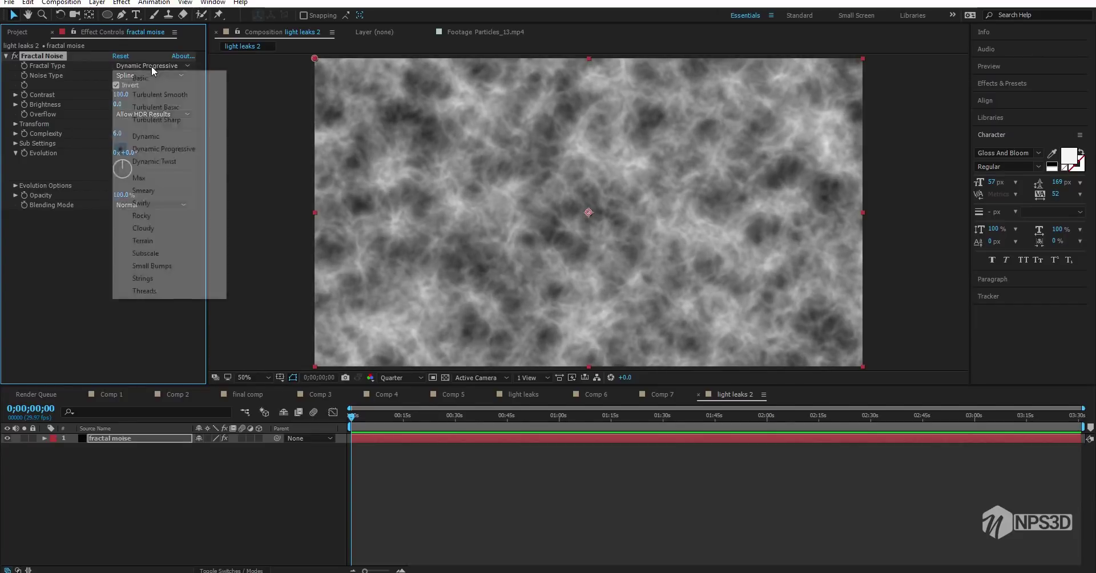
pyautogui.click(146, 133)
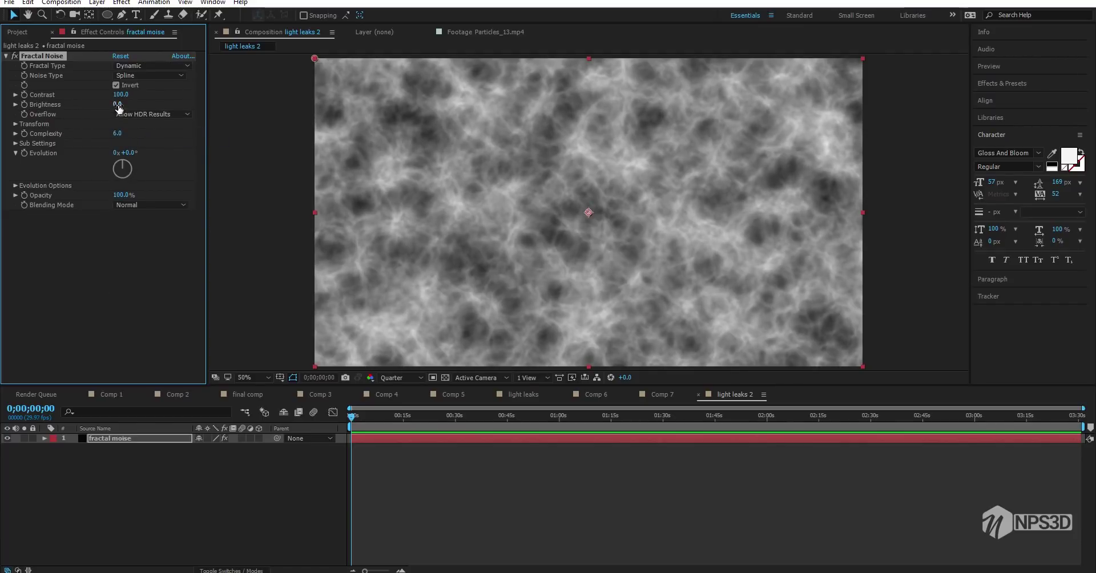
# Set the Fractal Noise contrast to 307 and brightness to -69, and enlarge its transform scale to 610.
pyautogui.moveTo(117, 105); pyautogui.dragTo(247, 90)
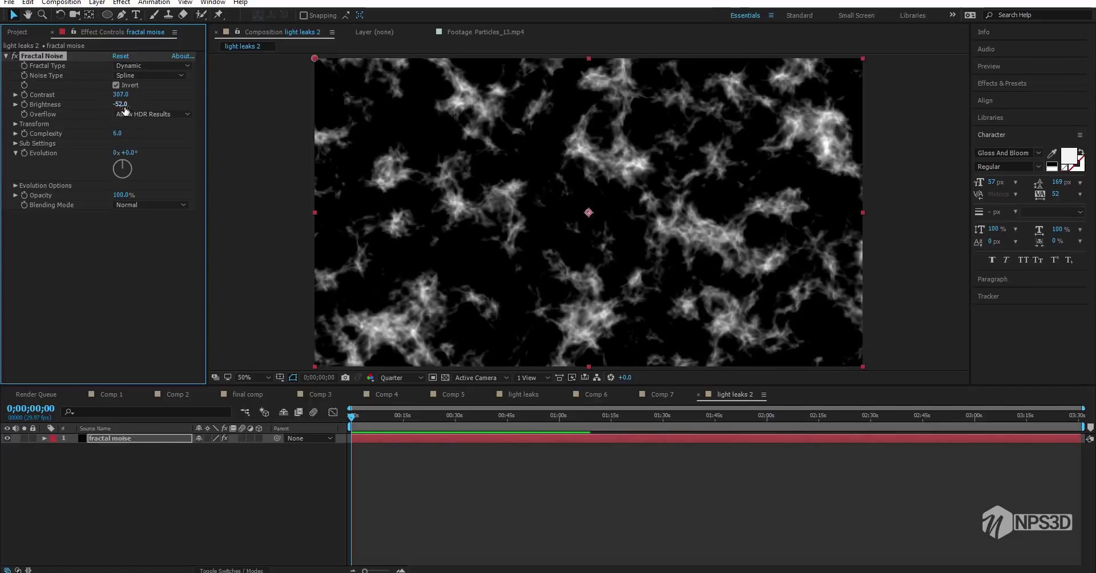
pyautogui.moveTo(121, 105); pyautogui.dragTo(115, 106)
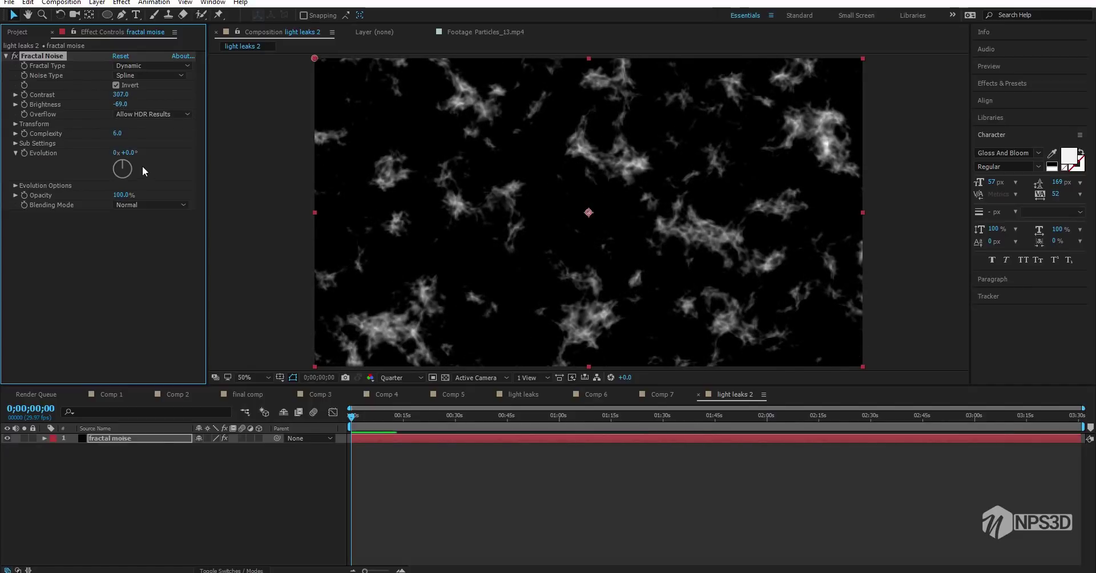
pyautogui.click(16, 143)
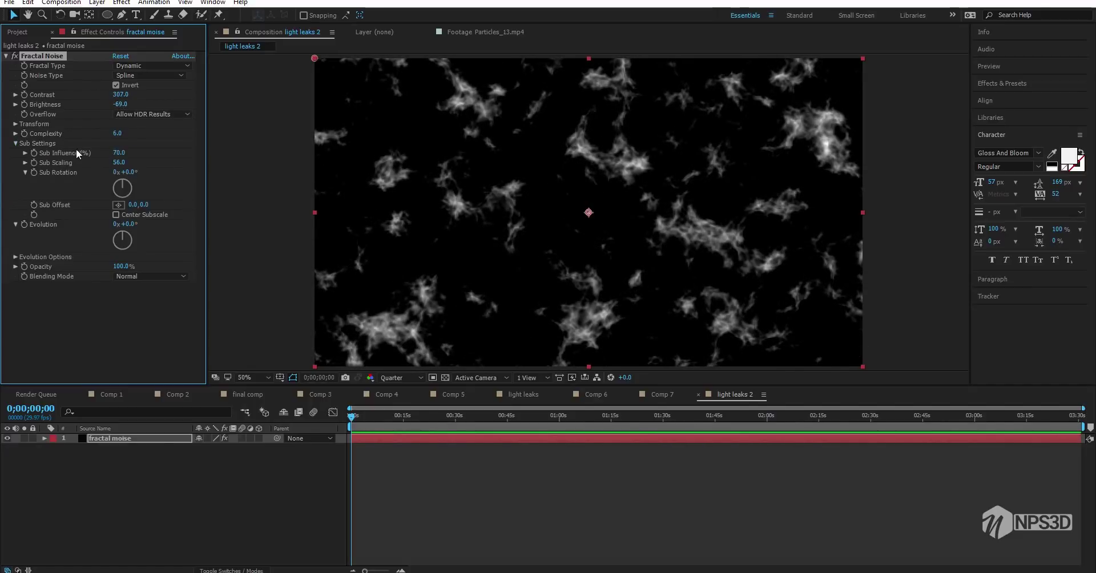
pyautogui.click(16, 124)
pyautogui.moveTo(120, 152); pyautogui.dragTo(147, 153)
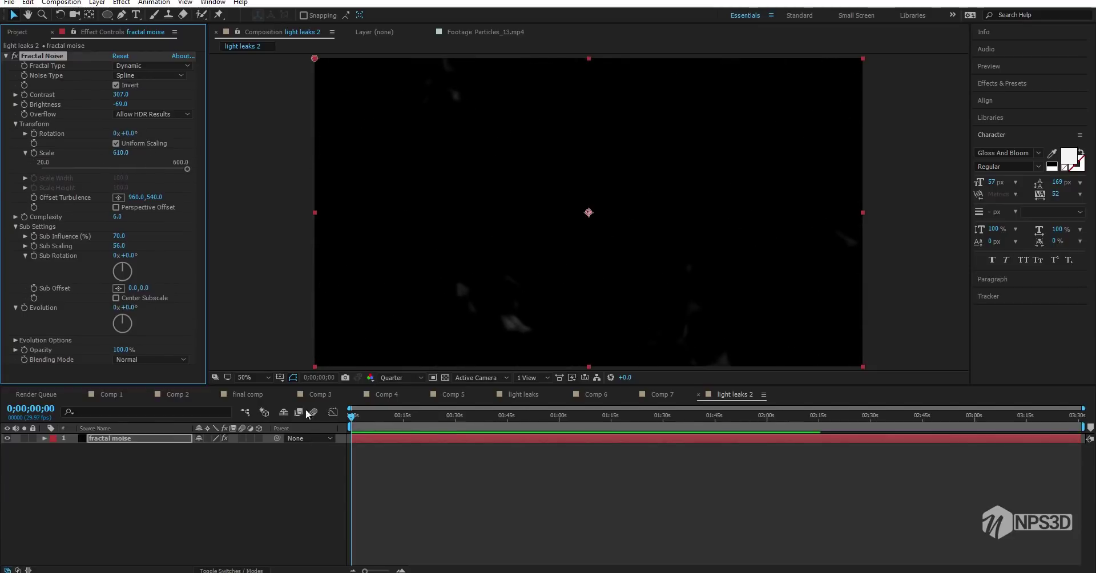
# Animate the Fractal Noise evolution with the expression time*350 and preview the motion from the start of the composition.
pyautogui.click(388, 416)
pyautogui.moveTo(416, 419); pyautogui.dragTo(489, 419)
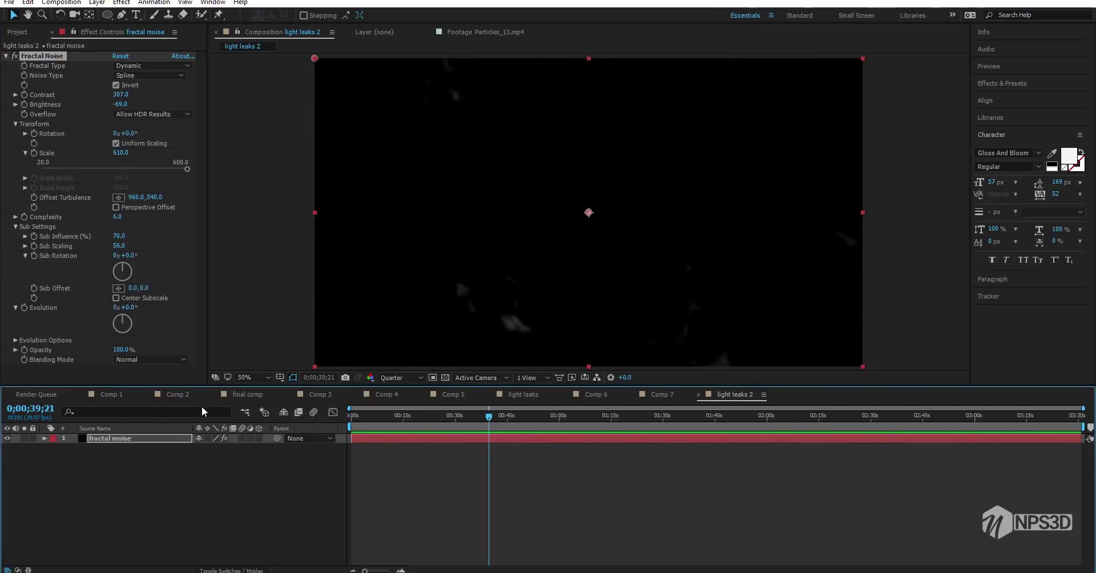
pyautogui.keyDown('alt'); pyautogui.click(23, 309); pyautogui.keyUp('alt')
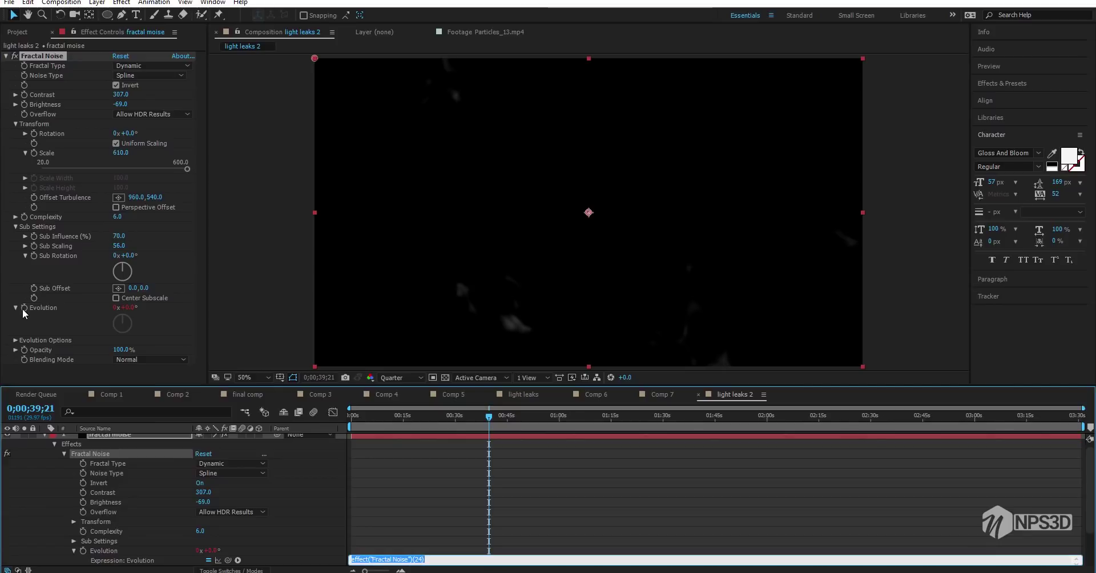
pyautogui.write('time*350')
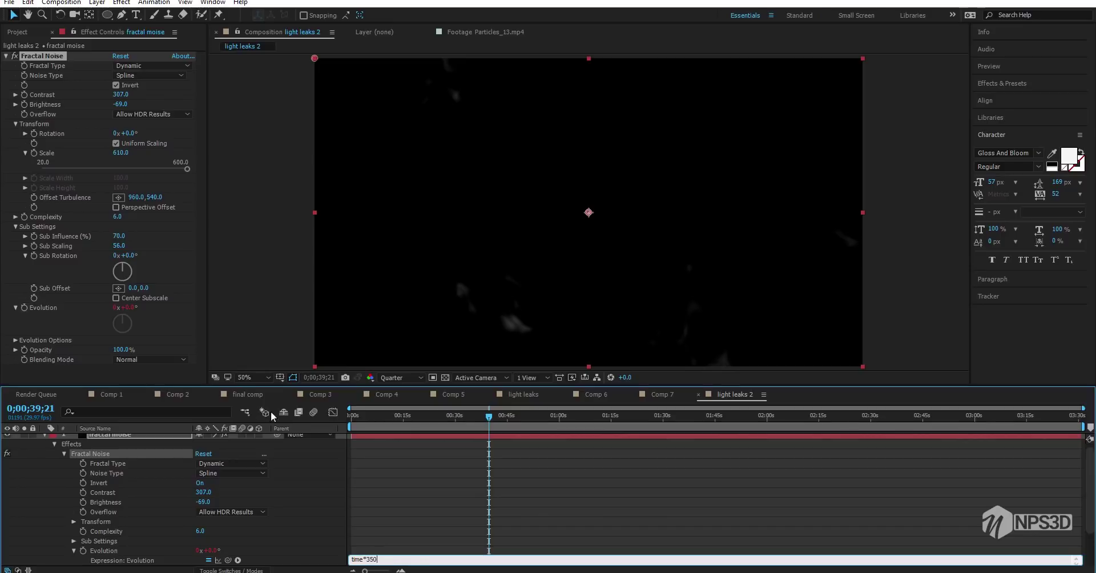
pyautogui.click(400, 482)
pyautogui.press('Home')
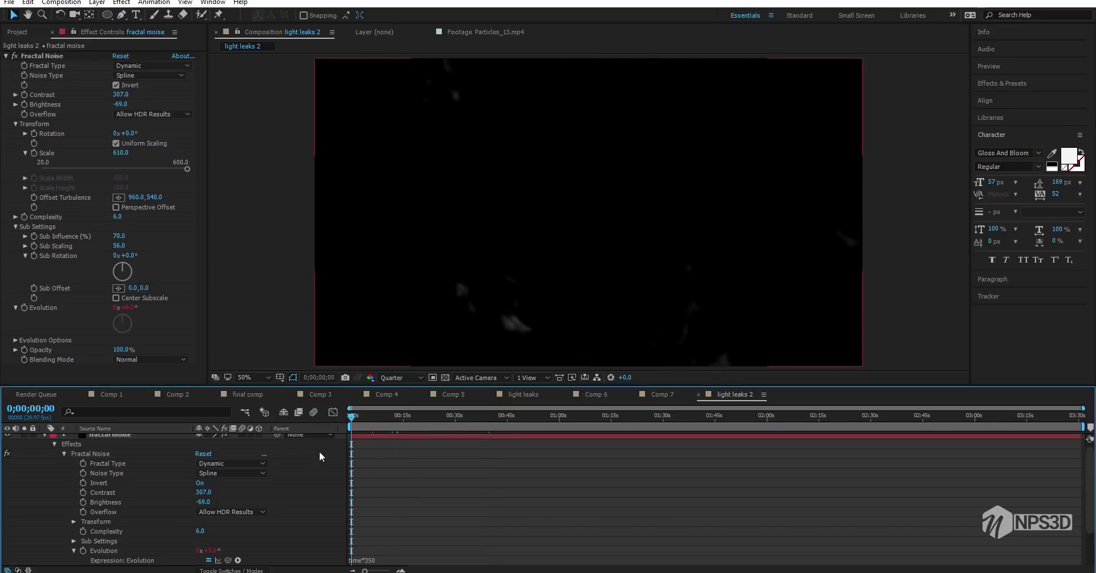
pyautogui.press('space')
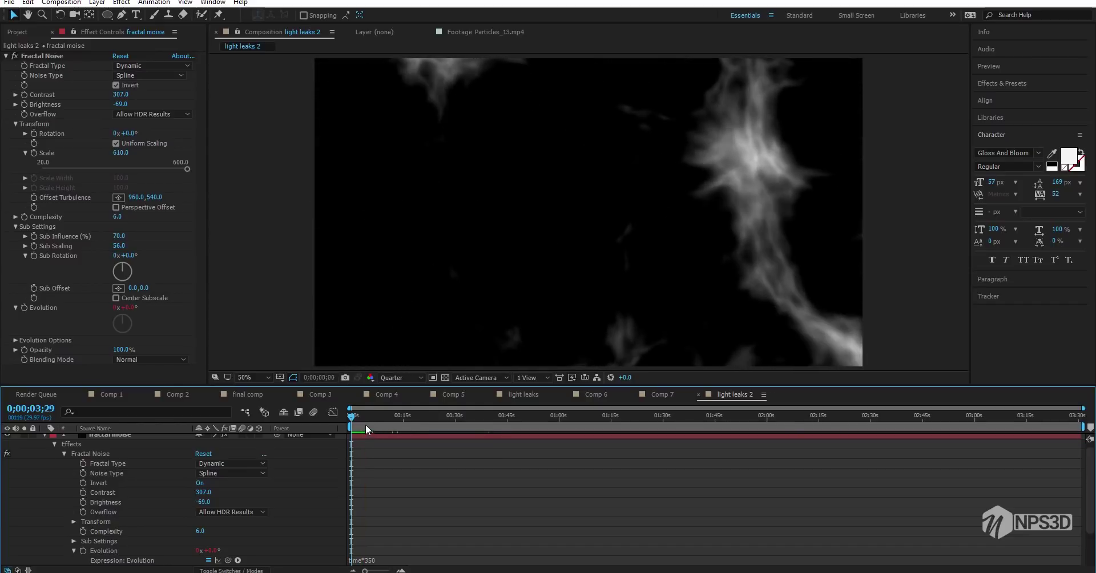
pyautogui.click(365, 420)
pyautogui.moveTo(365, 420); pyautogui.dragTo(353, 424)
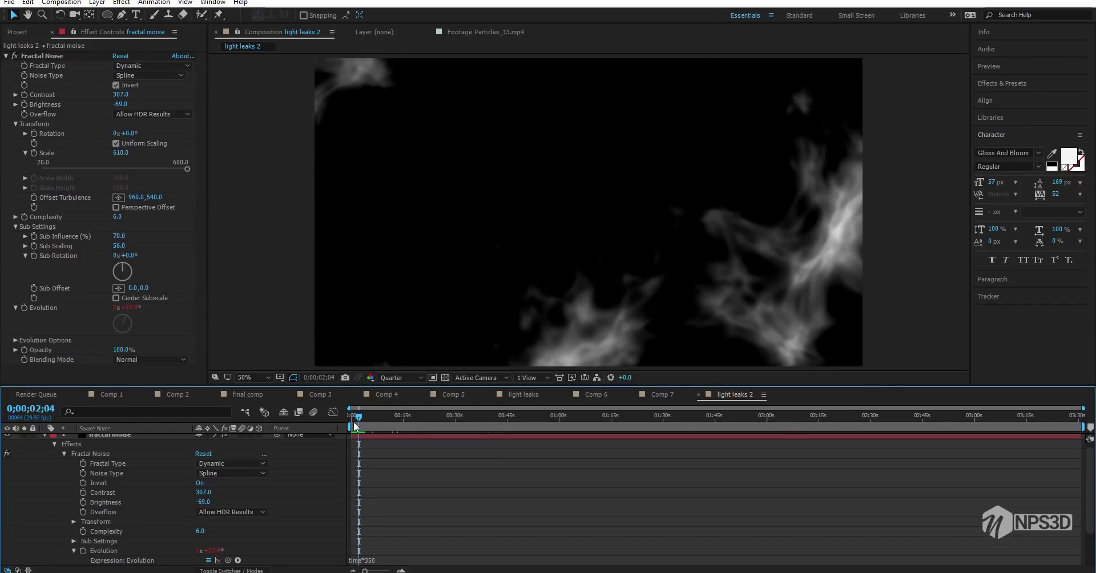
# Set the Fractal Noise complexity to 1 and preview the softened noise from the start.
pyautogui.click(41, 217)
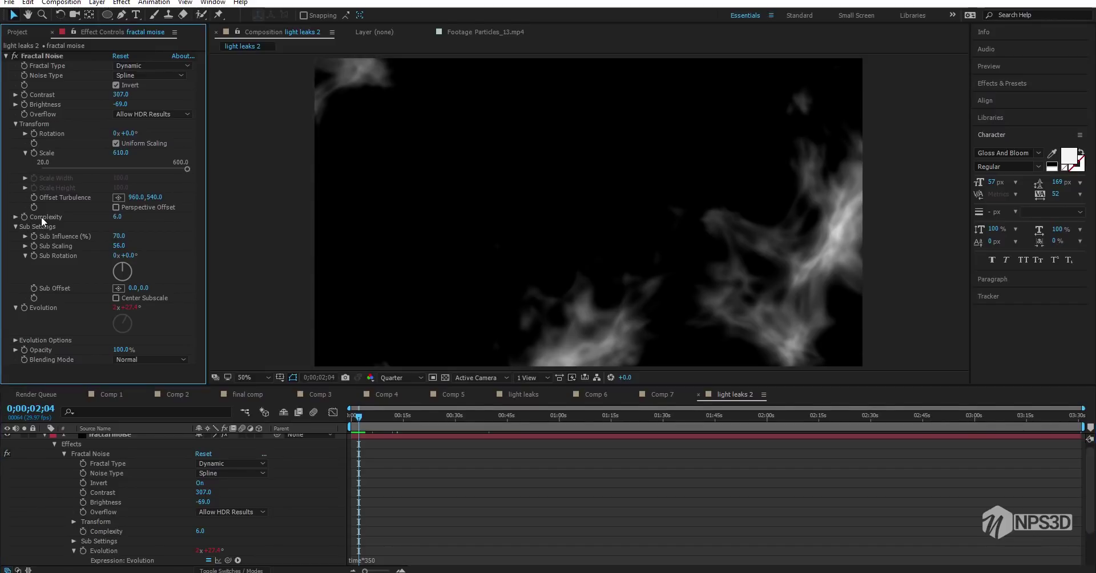
pyautogui.click(117, 216)
pyautogui.write('1')
pyautogui.press('Return')
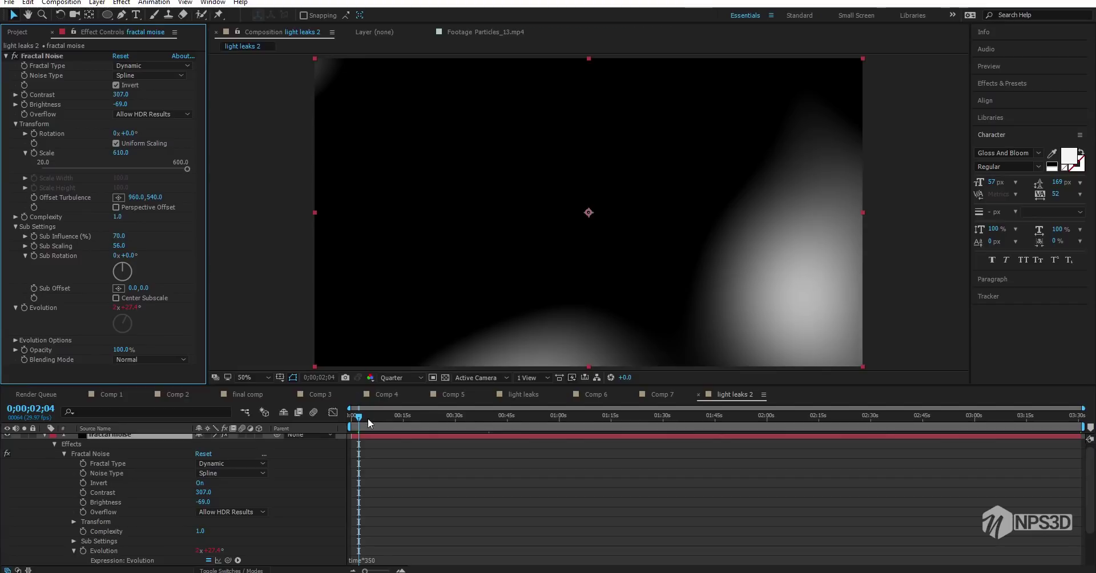
pyautogui.moveTo(368, 418); pyautogui.dragTo(317, 432)
pyautogui.press('space')
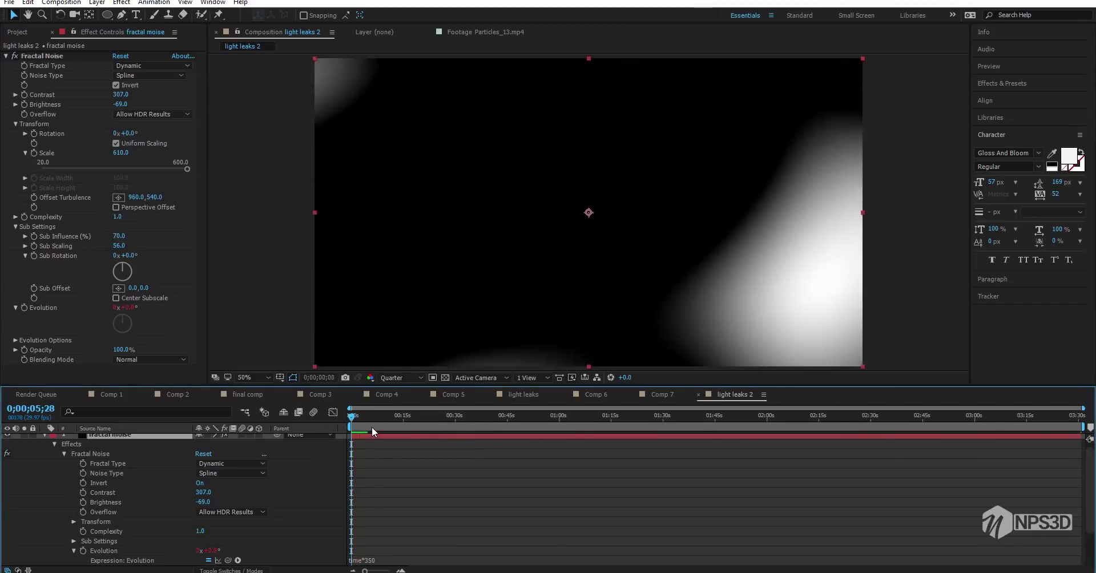
pyautogui.click(372, 427)
# Lower the Fractal Noise brightness to -129 and preview the sparser light shapes.
pyautogui.moveTo(119, 110); pyautogui.dragTo(93, 114)
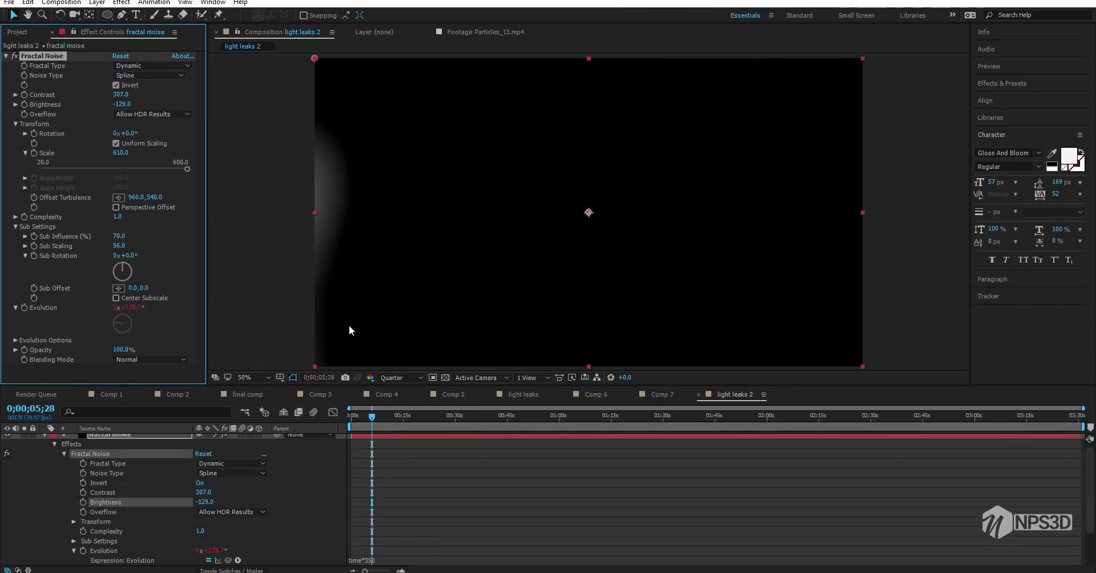
pyautogui.moveTo(359, 428); pyautogui.dragTo(350, 428)
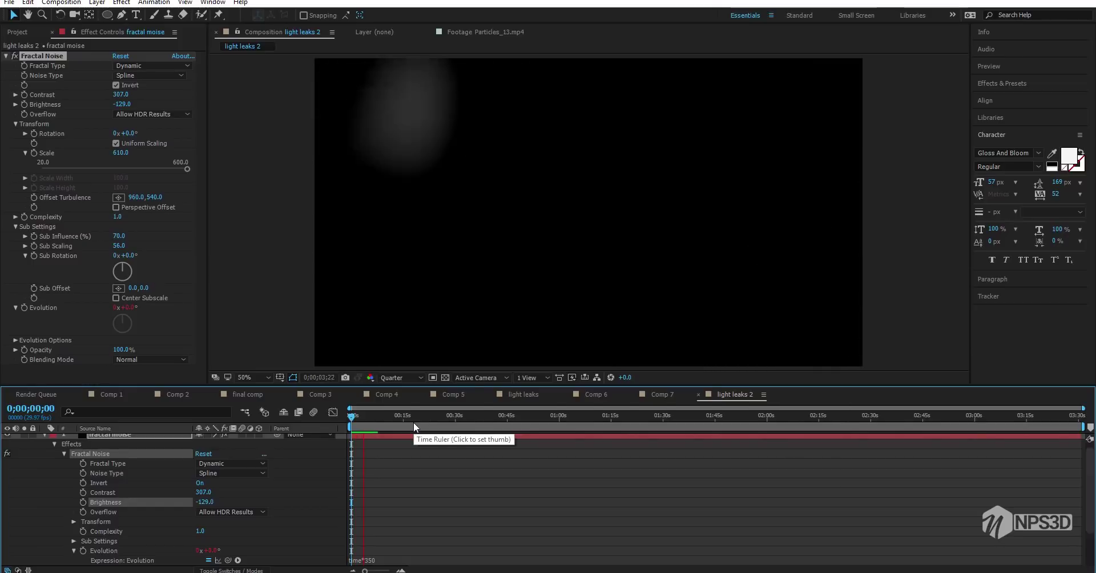
pyautogui.click(384, 419)
# Collapse the layer and Fractal Noise settings, and add a Hue/Saturation effect with Colorize enabled to the "fractal moise" layer.
pyautogui.scroll(1, 32, 458)
pyautogui.click(45, 439)
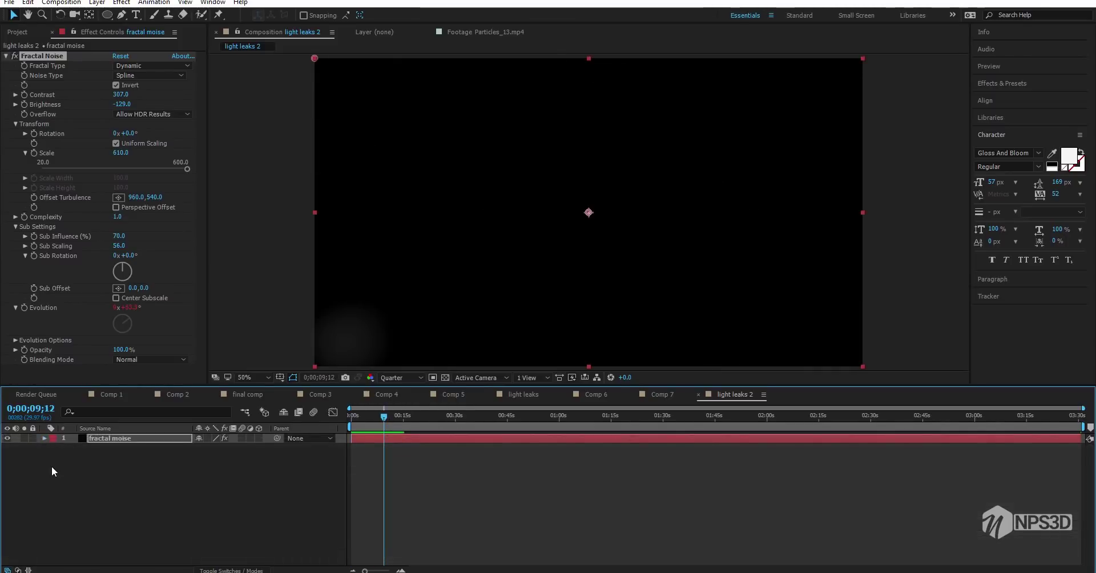
pyautogui.click(6, 56)
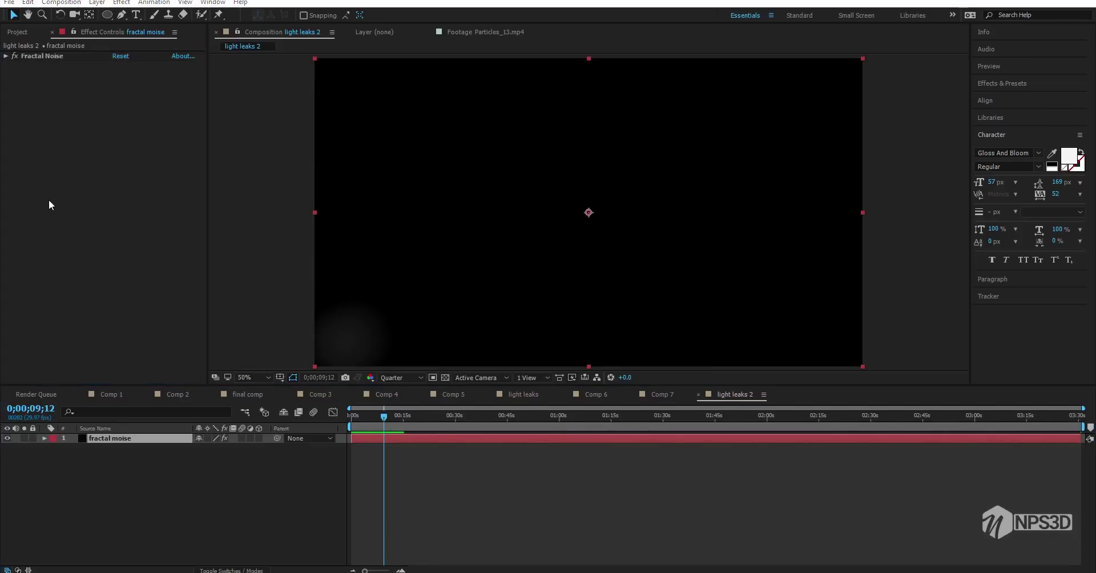
pyautogui.hotkey('ctrl', 'space')
pyautogui.write('hu')
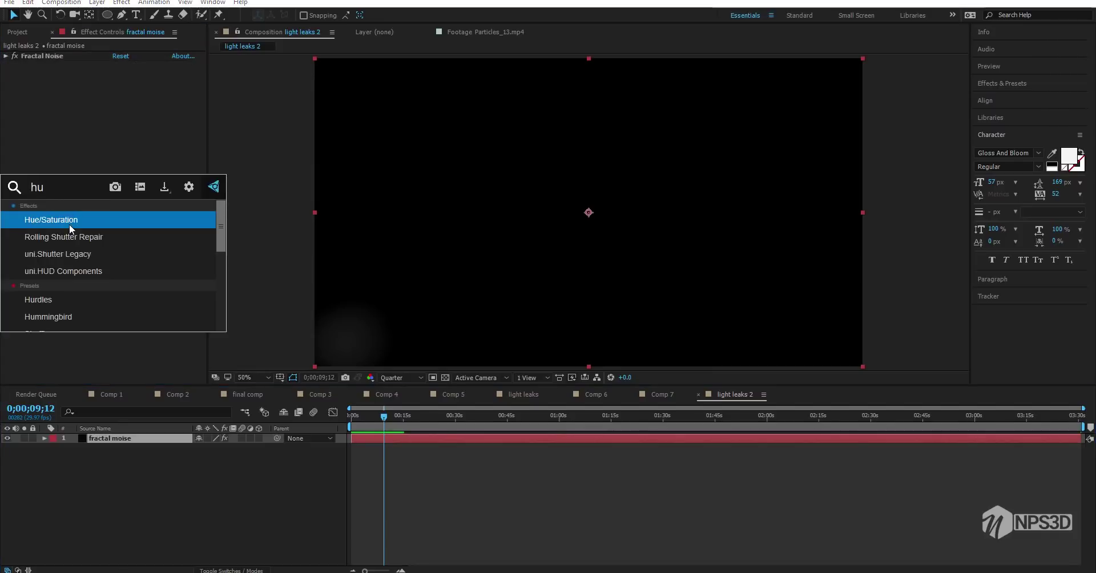
pyautogui.click(70, 223)
pyautogui.click(115, 204)
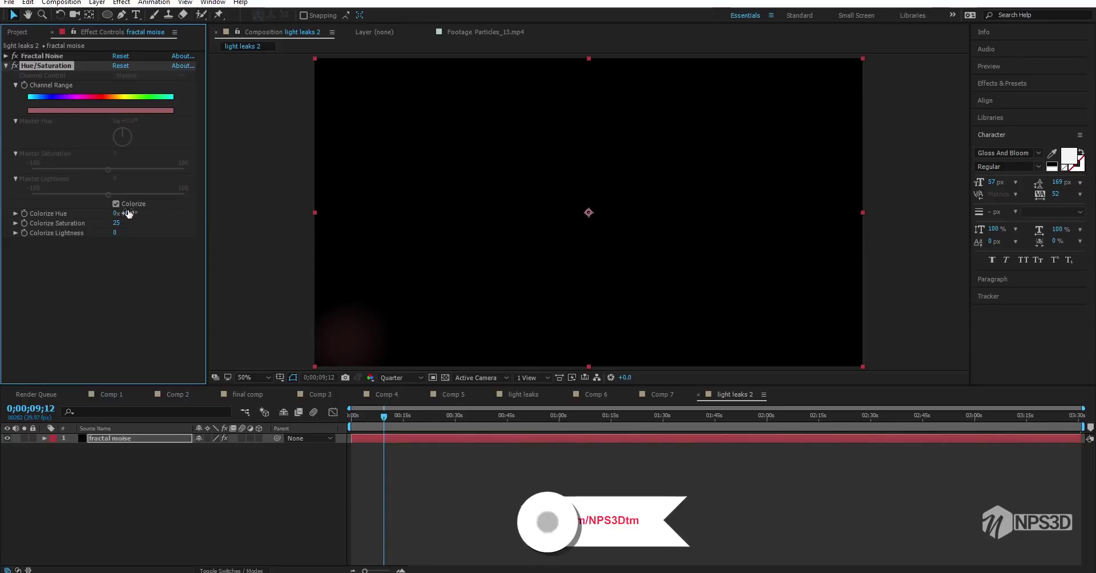
# Raise the colorize saturation to 43, try a blue hue on the light shapes, and return the colorize hue to 0°.
pyautogui.moveTo(415, 420); pyautogui.dragTo(427, 419)
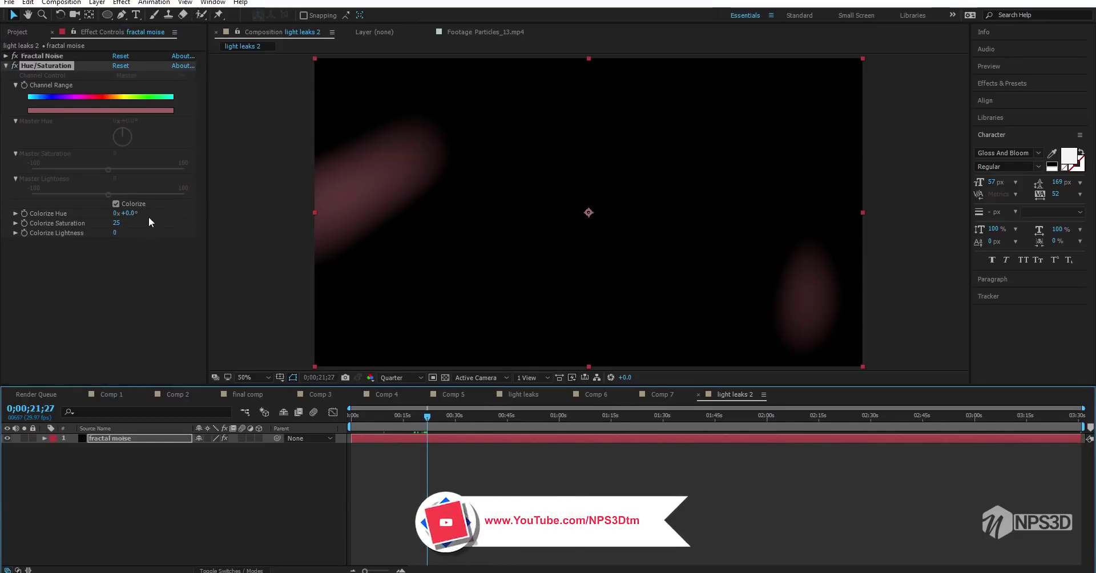
pyautogui.moveTo(116, 223); pyautogui.dragTo(126, 245)
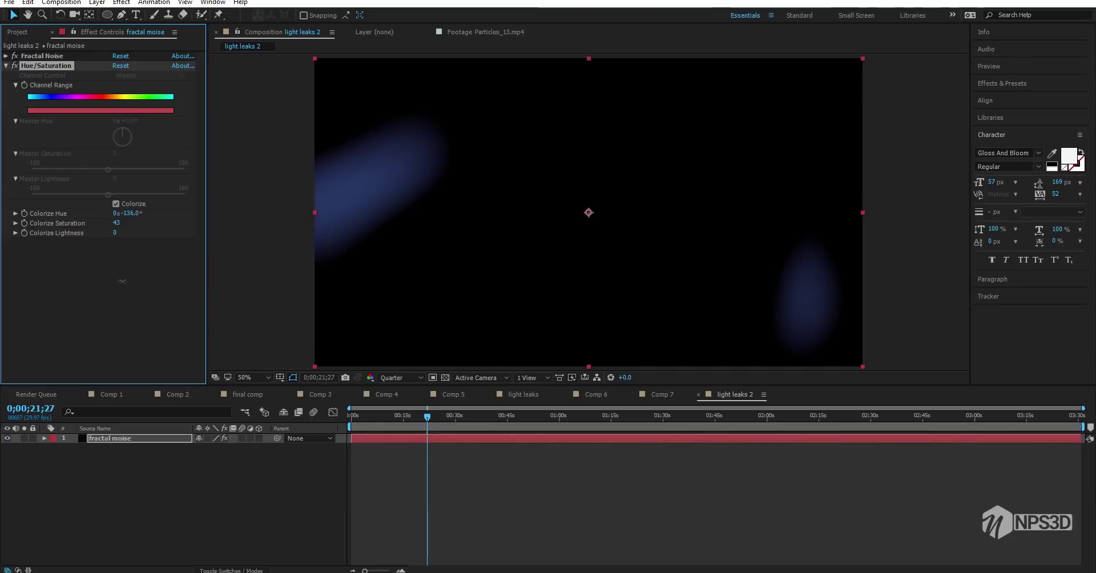
pyautogui.click(130, 215)
pyautogui.write('0')
pyautogui.press('Return')
# Keyframe the colorize hue from 0° at the start to 4 full revolutions at 0;00;15;10, and preview the color cycling.
pyautogui.press('Home')
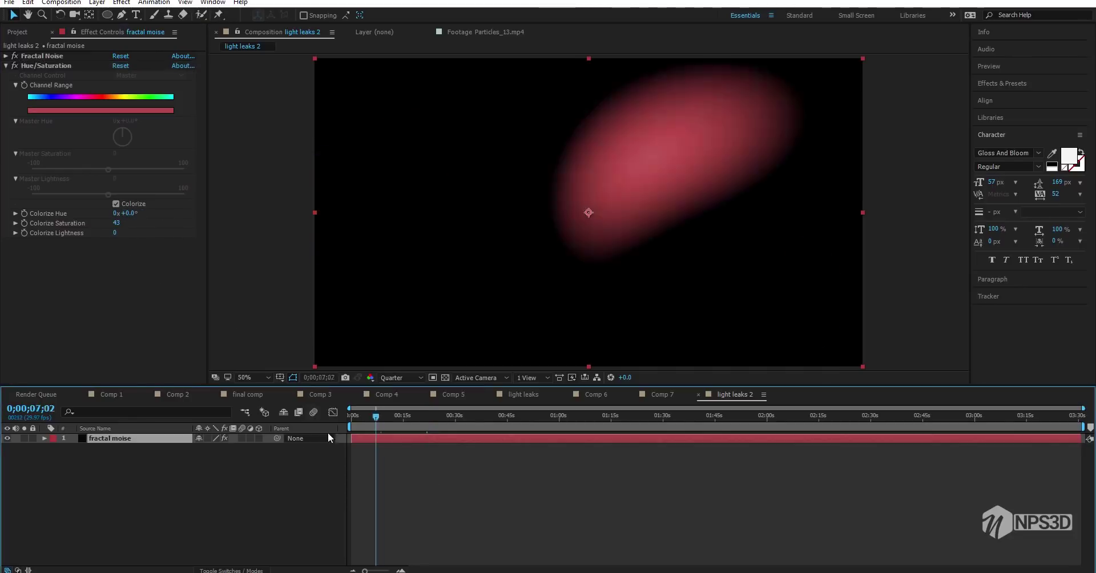
pyautogui.click(26, 207)
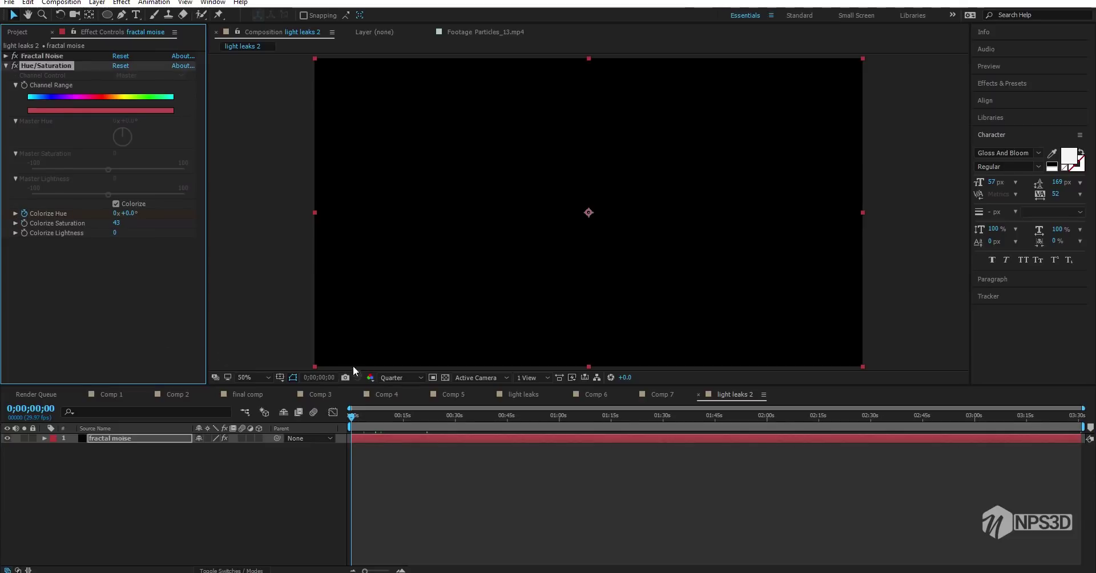
pyautogui.moveTo(400, 417); pyautogui.dragTo(404, 418)
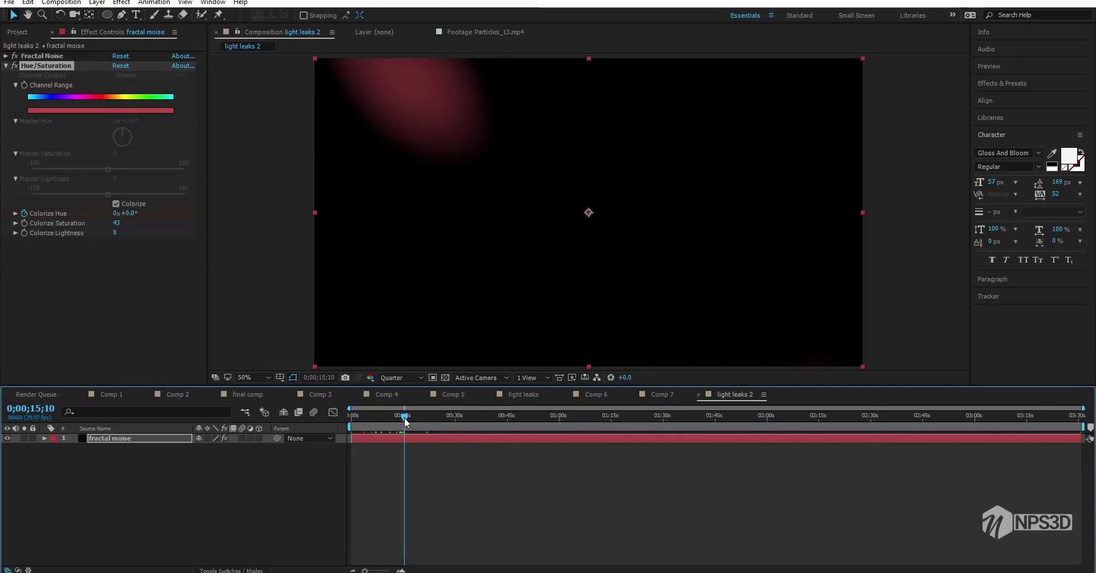
pyautogui.click(116, 213)
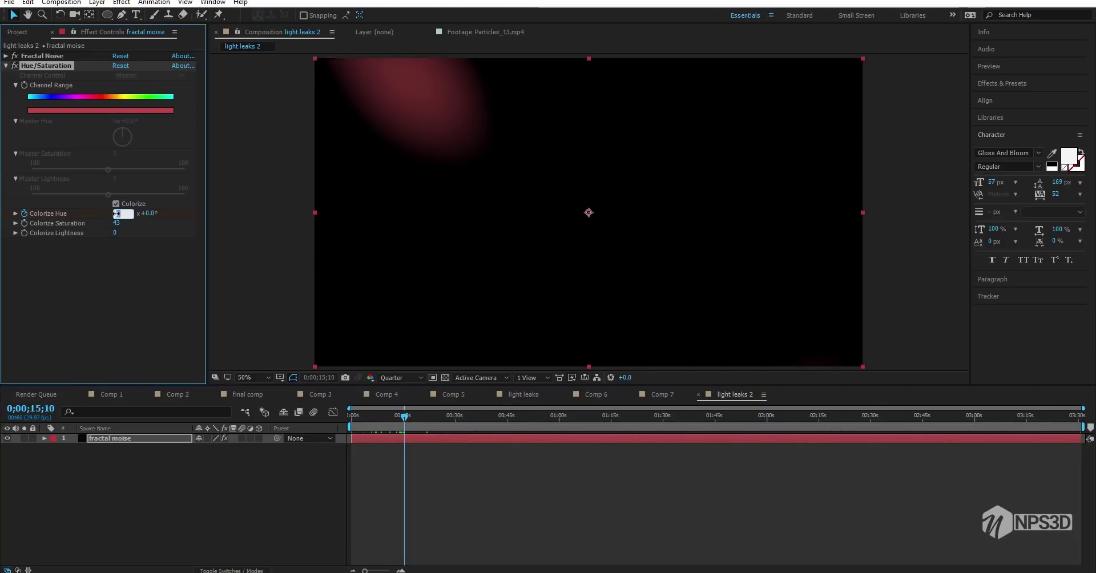
pyautogui.click(160, 227)
pyautogui.press('Home')
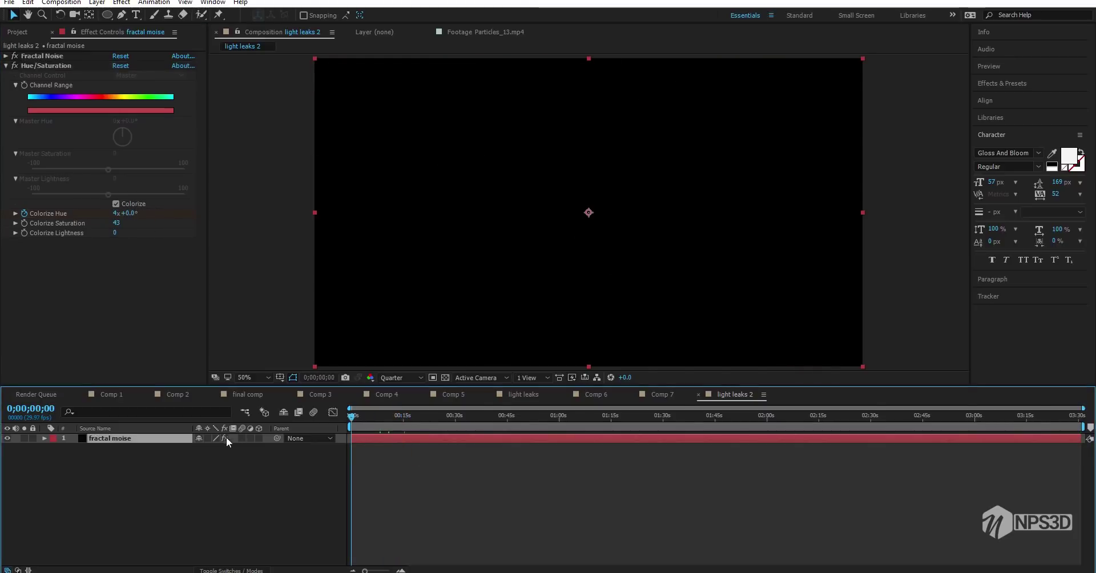
pyautogui.press('space')
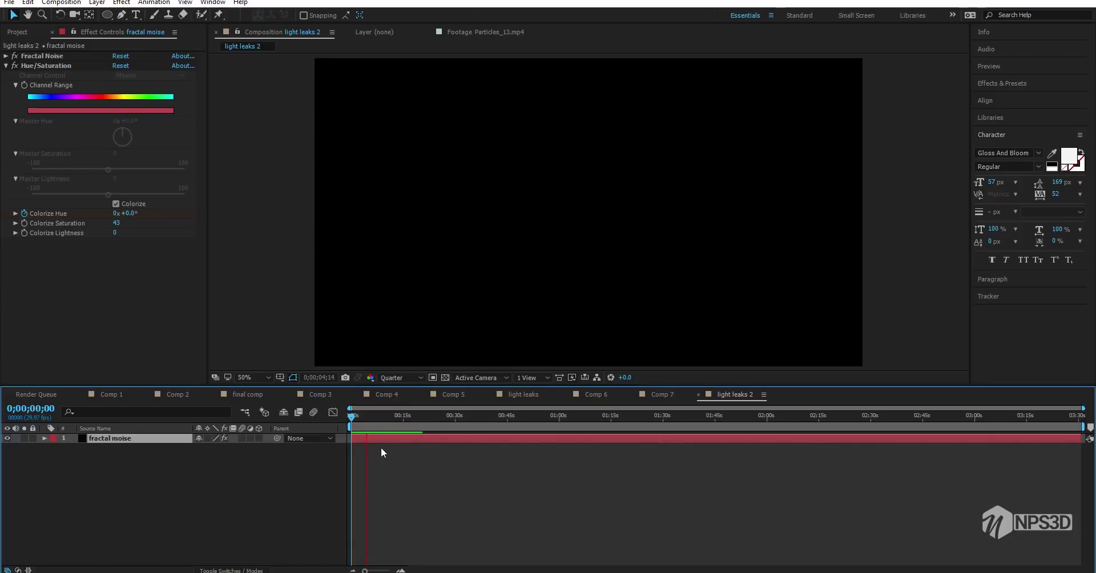
pyautogui.click(149, 392)
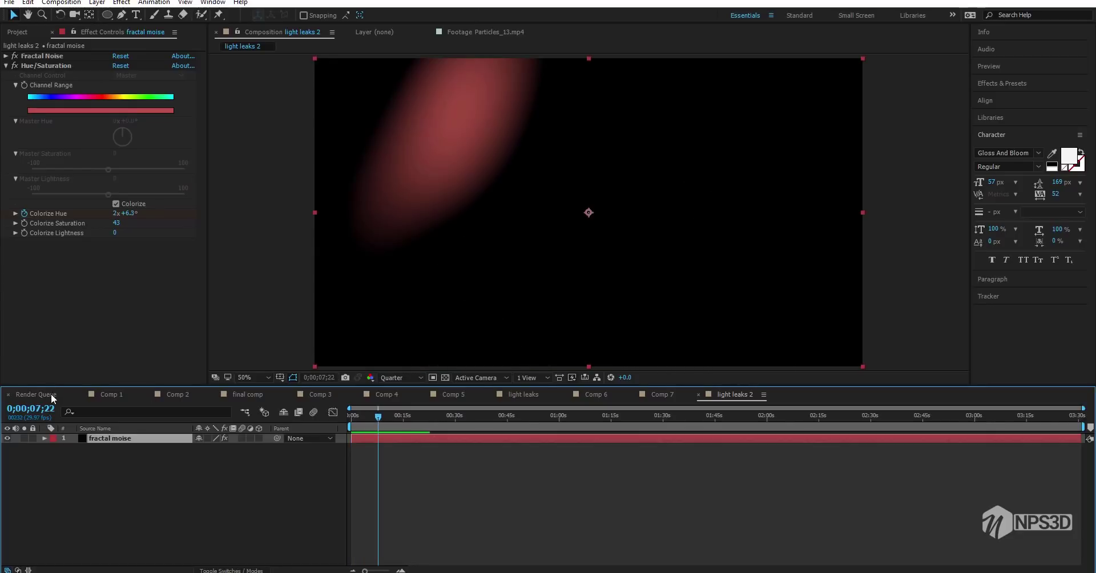
# Create a new 1920 x 1080, 29.97 fps composition named "composite shot".
pyautogui.click(50, 394)
pyautogui.click(125, 395)
pyautogui.click(16, 32)
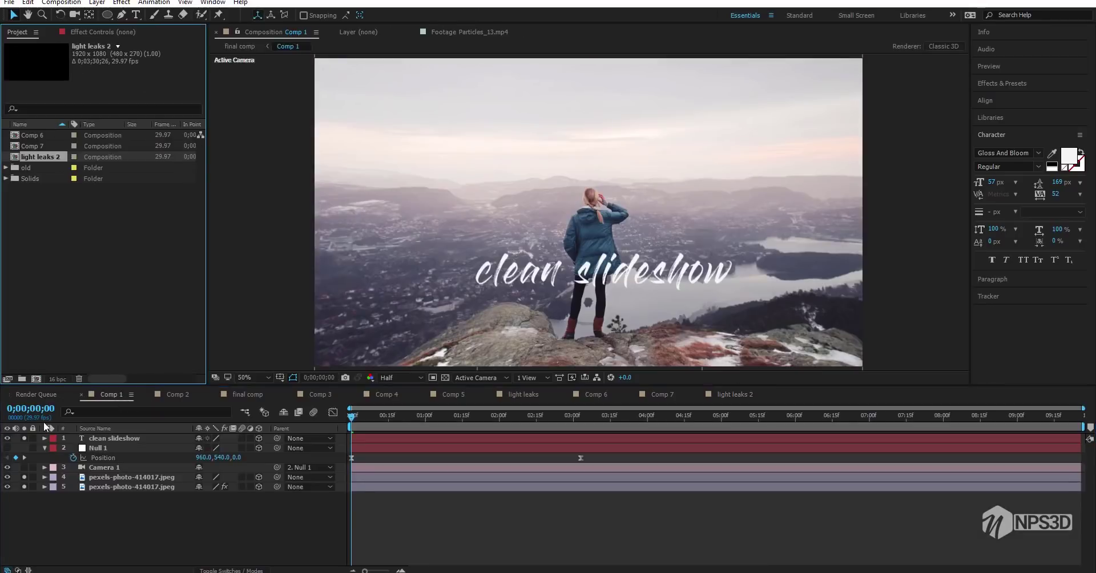
pyautogui.click(35, 379)
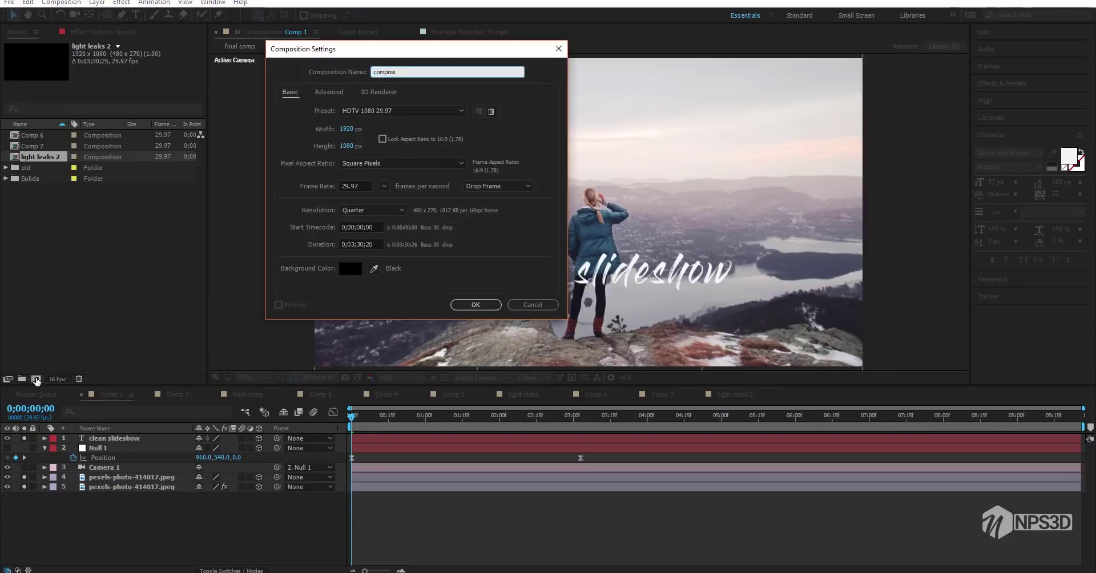
pyautogui.write('composite shot')
pyautogui.press('Return')
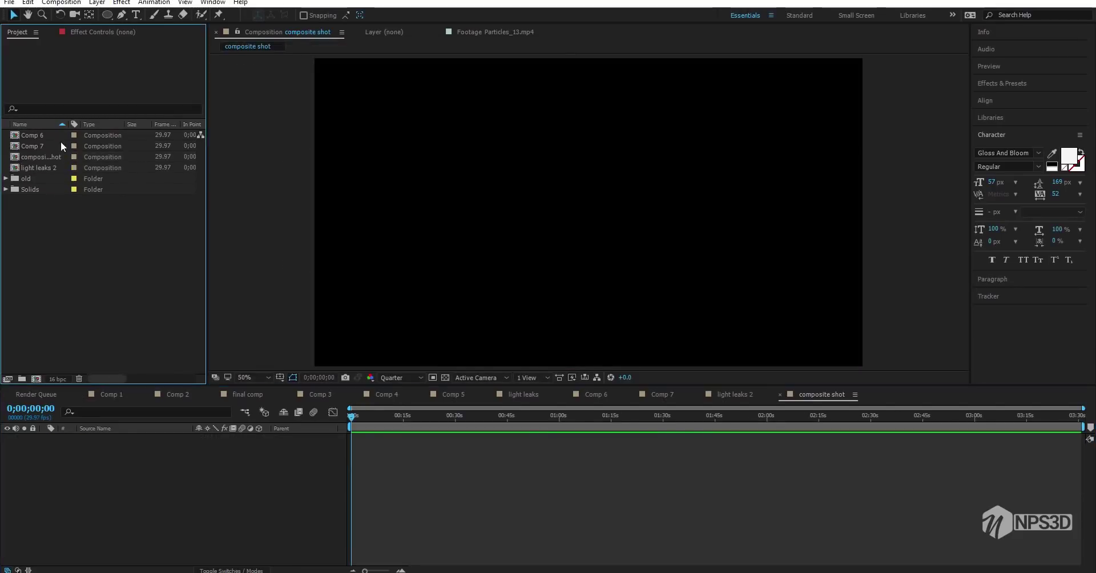
# Add Comp 6 and Comp 7 below it to the composite shot, and trim both layers to end at 0;00;05;01.
pyautogui.moveTo(61, 139); pyautogui.dragTo(173, 496)
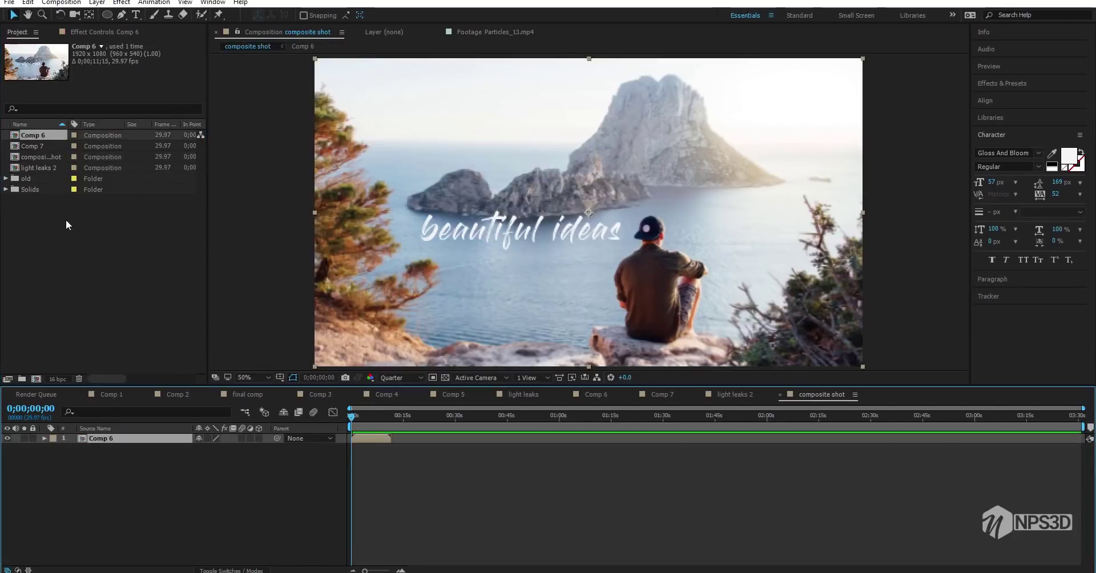
pyautogui.moveTo(35, 146); pyautogui.dragTo(159, 467)
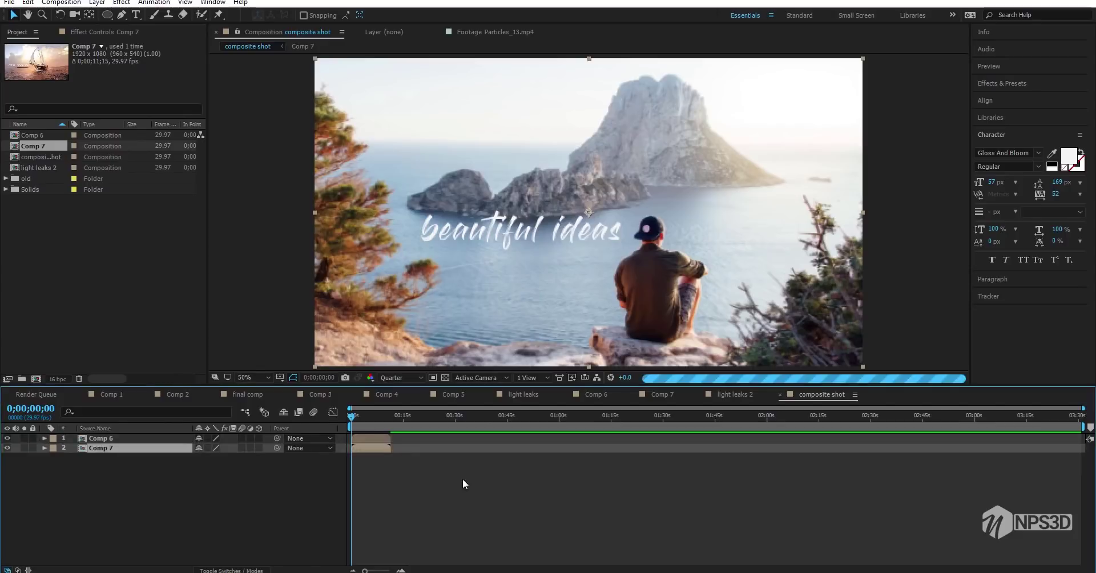
pyautogui.moveTo(378, 570); pyautogui.dragTo(386, 570)
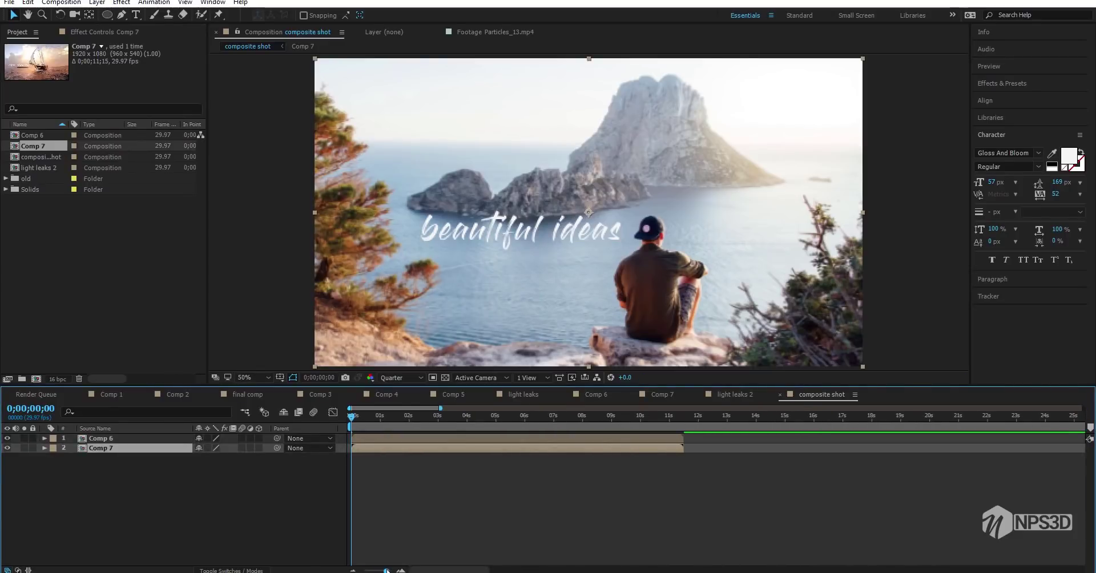
pyautogui.moveTo(461, 420); pyautogui.dragTo(495, 416)
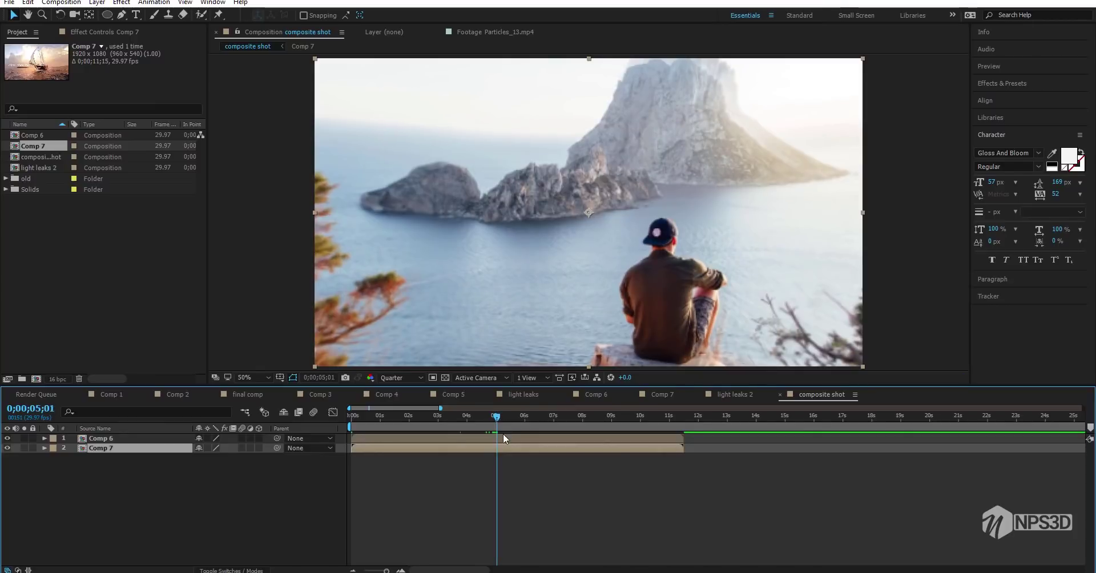
pyautogui.click(505, 437)
pyautogui.keyDown('shift'); pyautogui.click(509, 447); pyautogui.keyUp('shift')
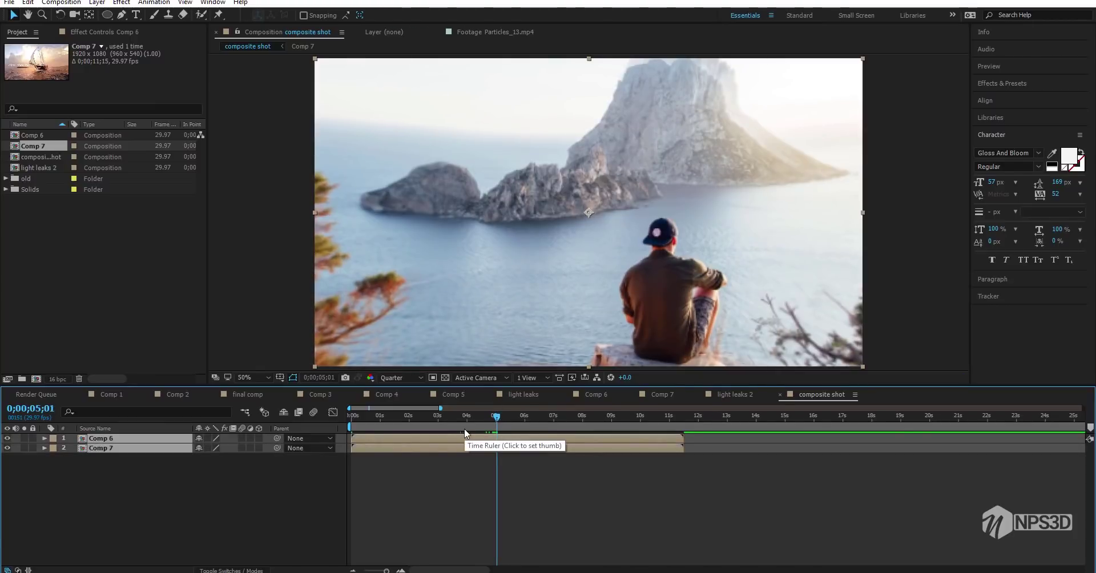
pyautogui.click(471, 472)
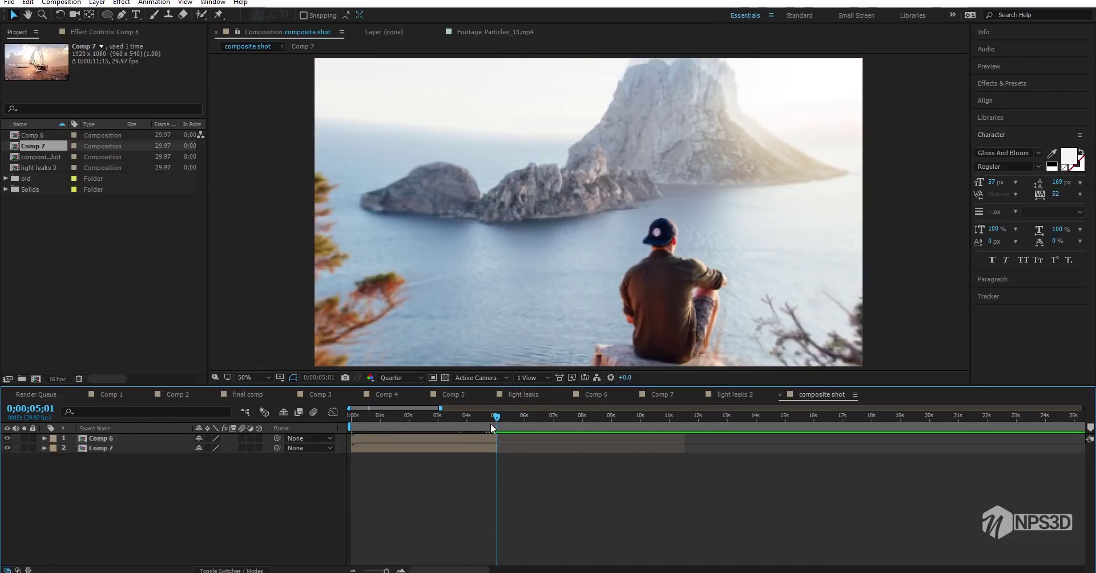
# Shift the Comp 7 layer in time to start at about 0;00;04;05, overlapping the end of Comp 6.
pyautogui.moveTo(474, 445); pyautogui.dragTo(612, 450)
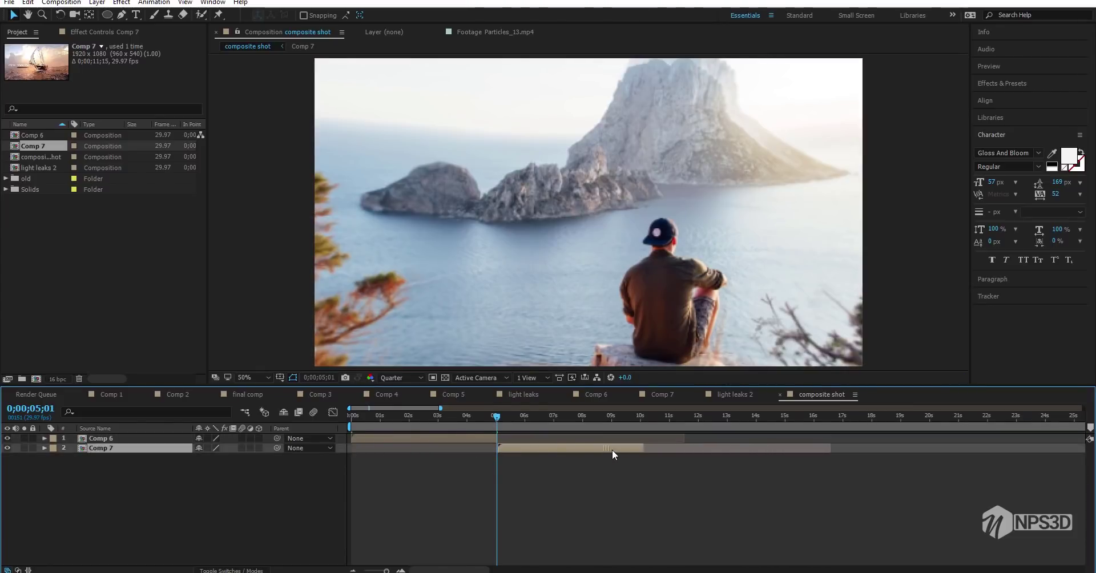
pyautogui.moveTo(513, 451); pyautogui.dragTo(489, 455)
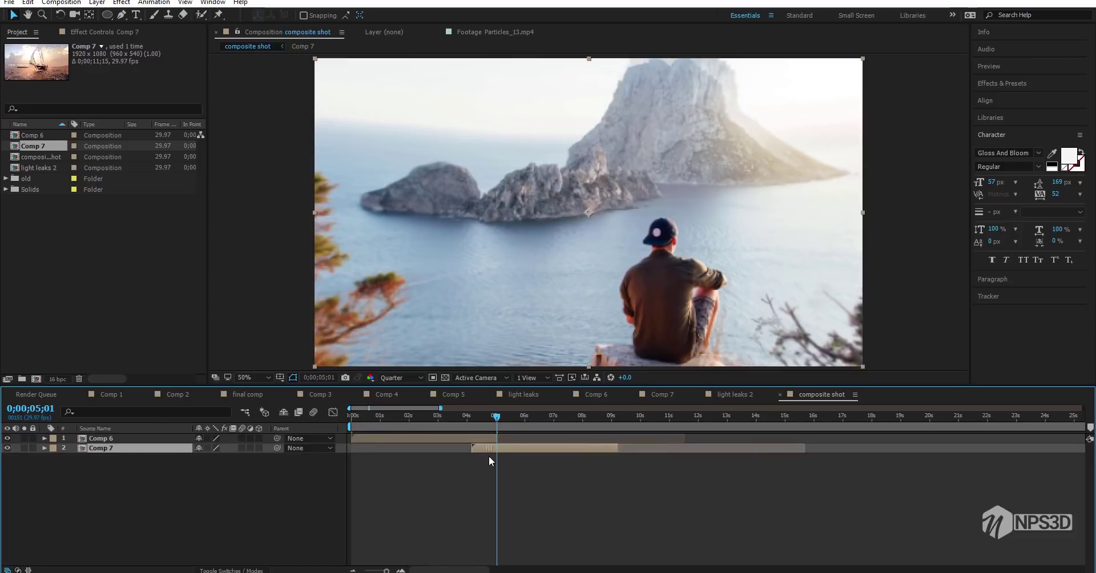
pyautogui.press('Home')
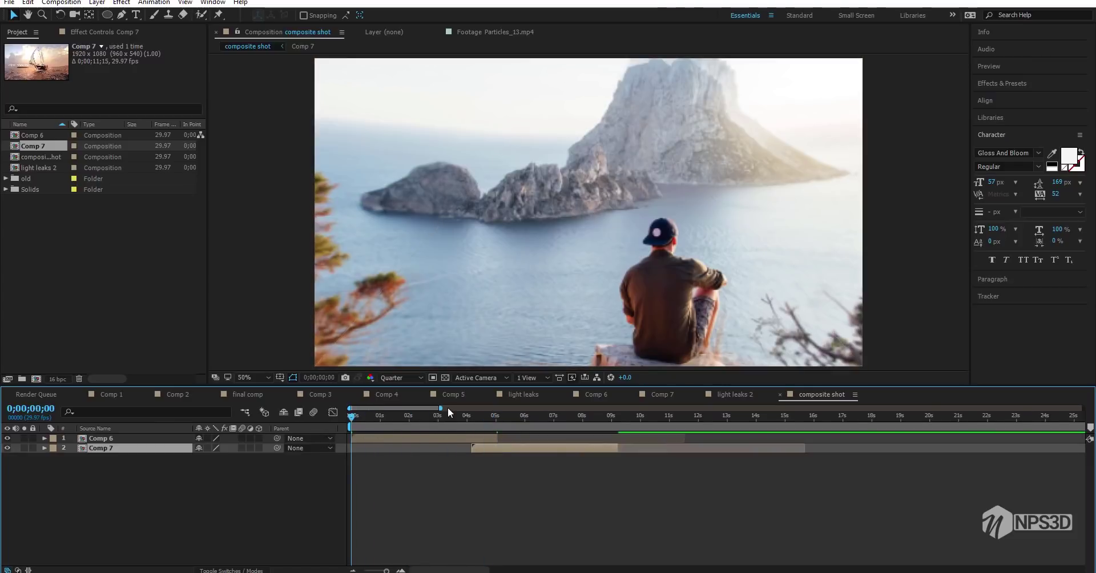
pyautogui.moveTo(449, 410); pyautogui.dragTo(489, 408)
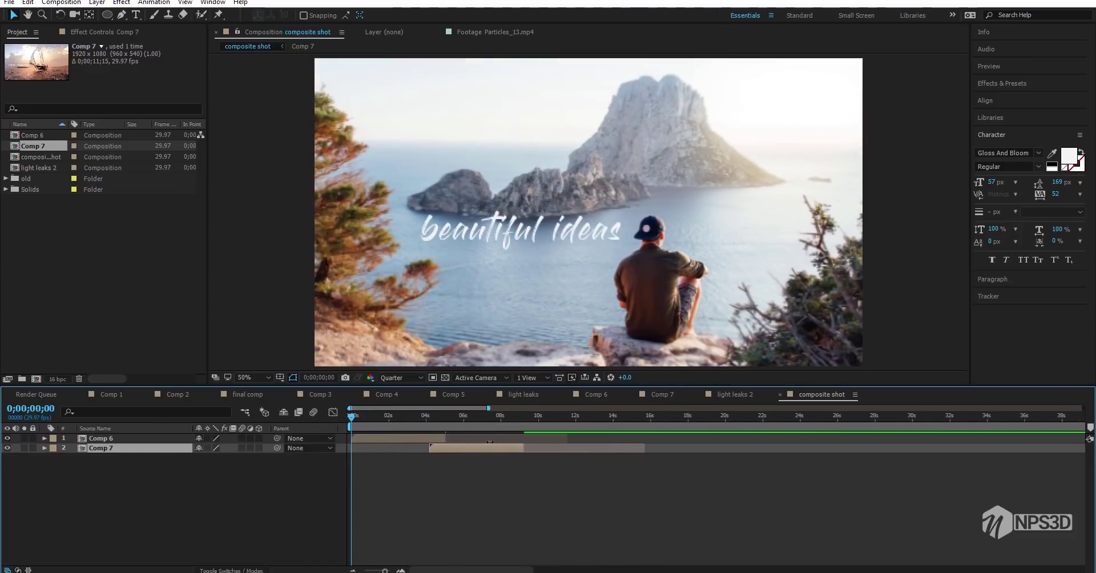
pyautogui.moveTo(416, 417)
pyautogui.mouseDown()
pyautogui.moveTo(393, 417)
pyautogui.moveTo(429, 416)
pyautogui.mouseUp()
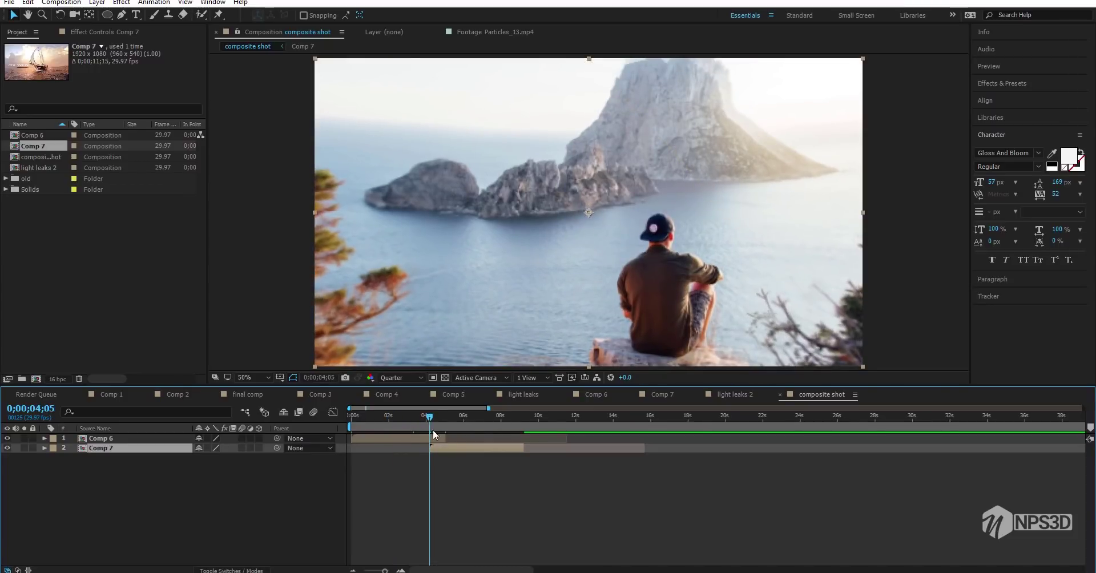
pyautogui.click(438, 439)
pyautogui.click(445, 449)
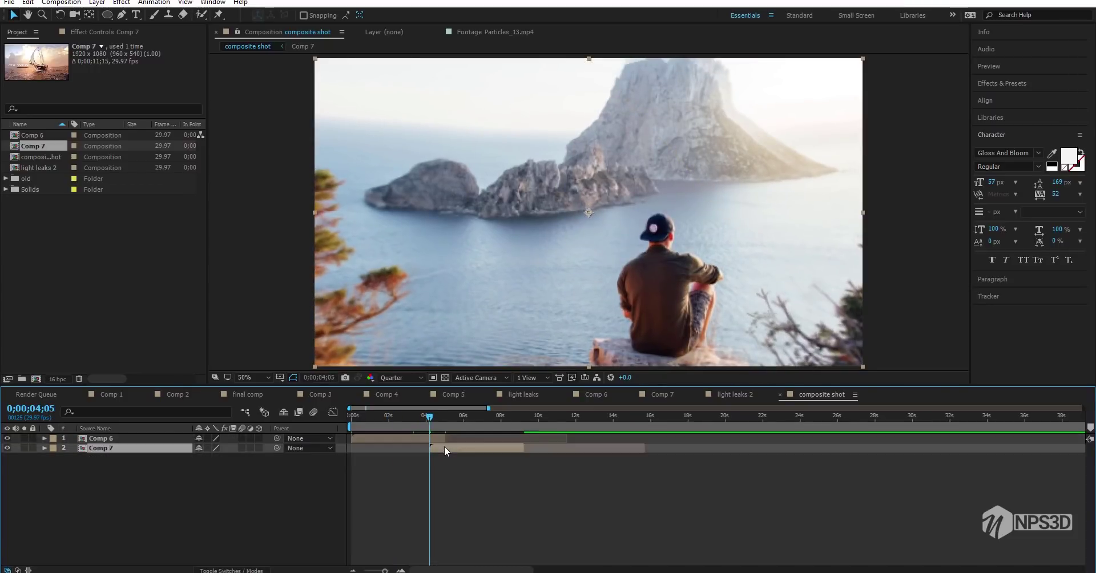
# Apply a Linear Wipe effect to the Comp 6 layer and set its wipe angle to 180°.
pyautogui.click(95, 33)
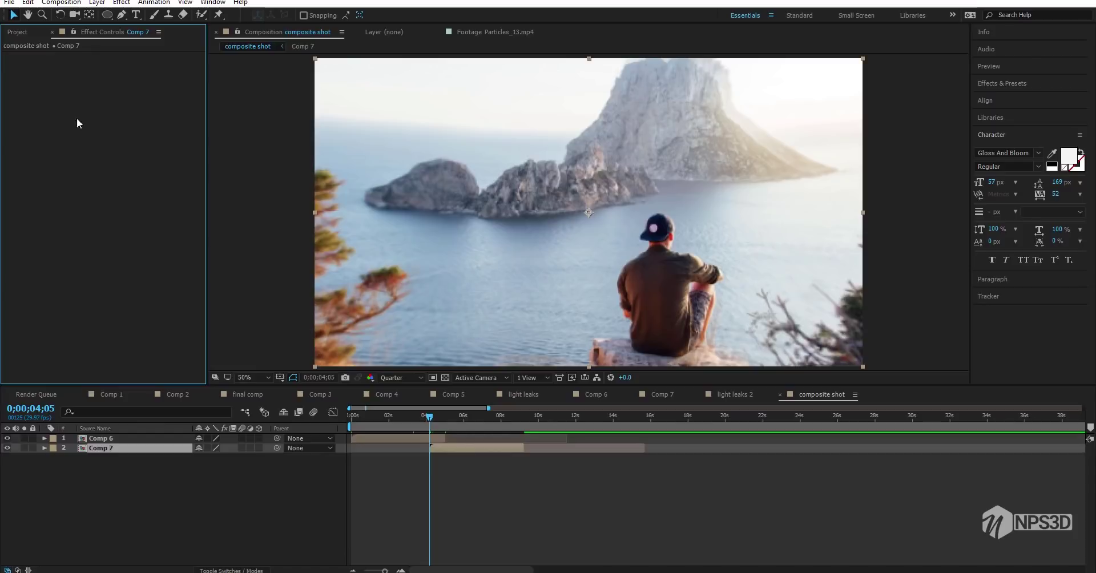
pyautogui.click(396, 439)
pyautogui.hotkey('ctrl', 'space')
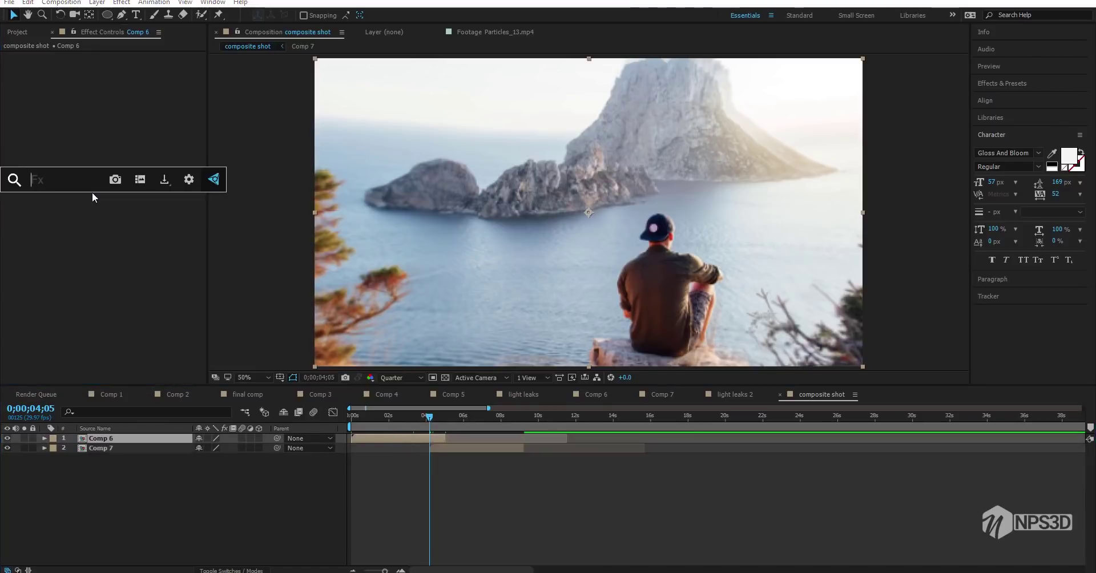
pyautogui.write('line')
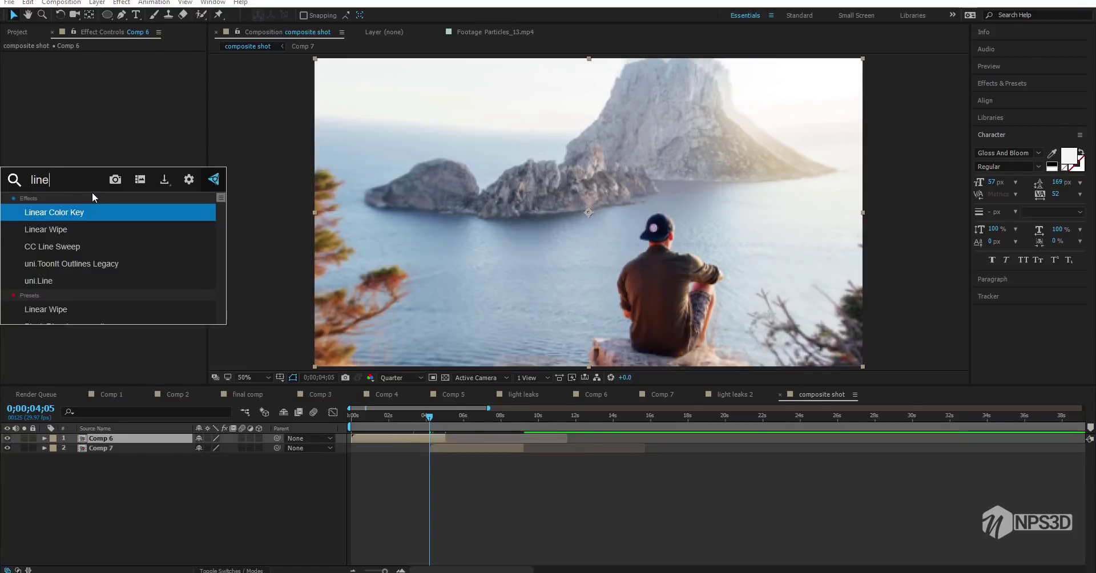
pyautogui.press('Down')
pyautogui.press('Return')
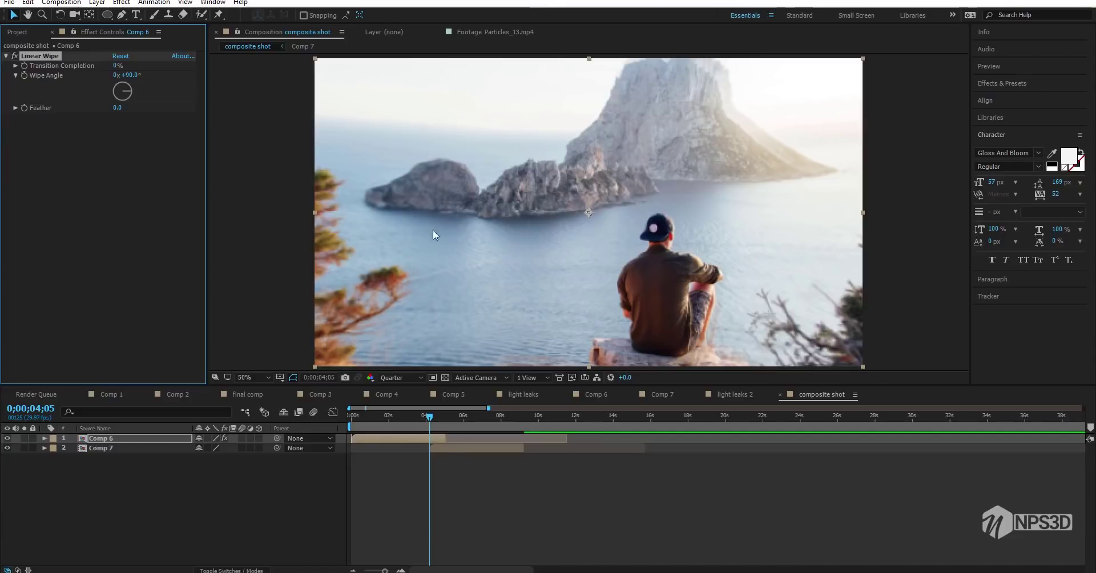
pyautogui.click(132, 75)
pyautogui.write('180')
pyautogui.press('Return')
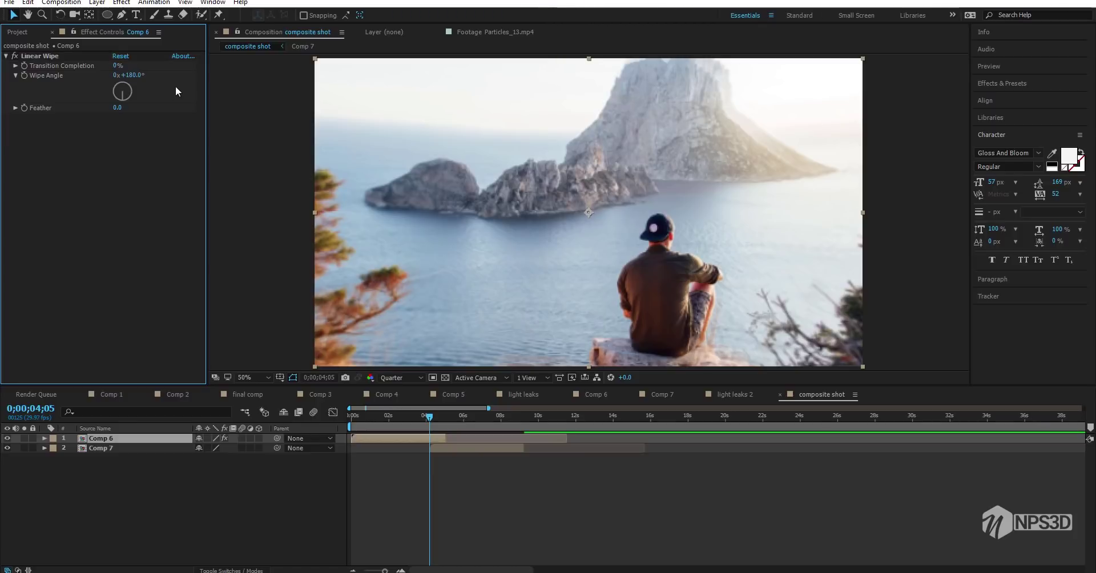
# Keyframe the wipe's transition completion from 0% at 0;00;04;05 to 100% at 0;00;05;01, and preview the transition.
pyautogui.click(25, 65)
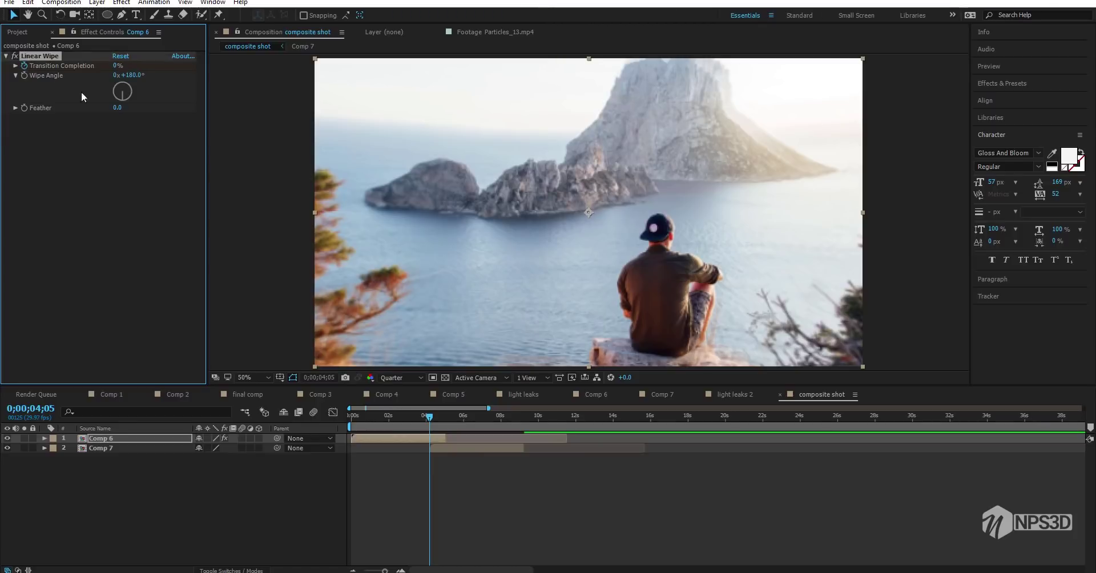
pyautogui.moveTo(437, 420); pyautogui.dragTo(442, 421)
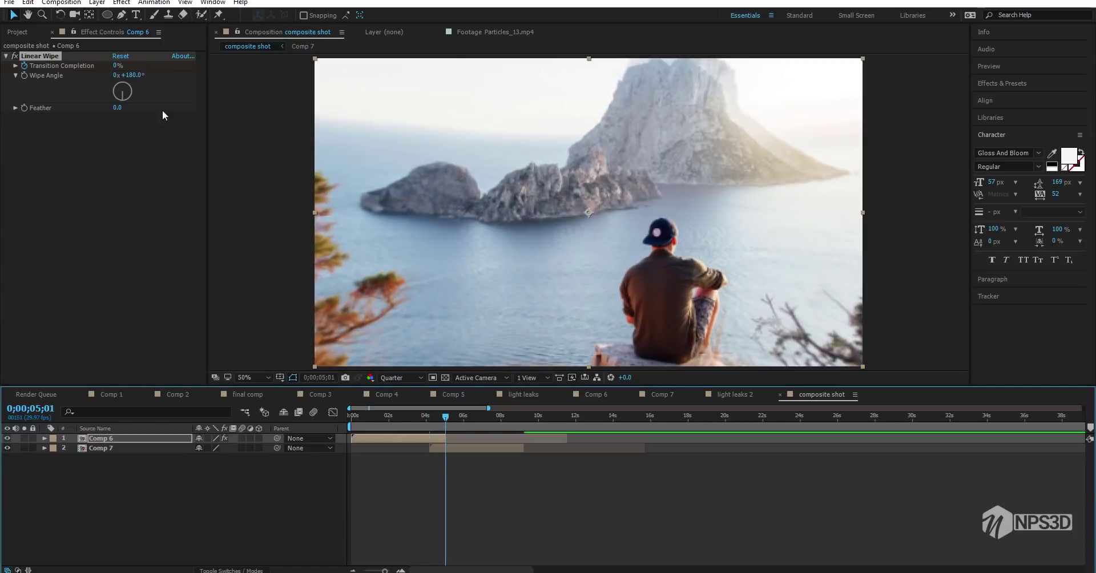
pyautogui.moveTo(117, 65); pyautogui.dragTo(182, 66)
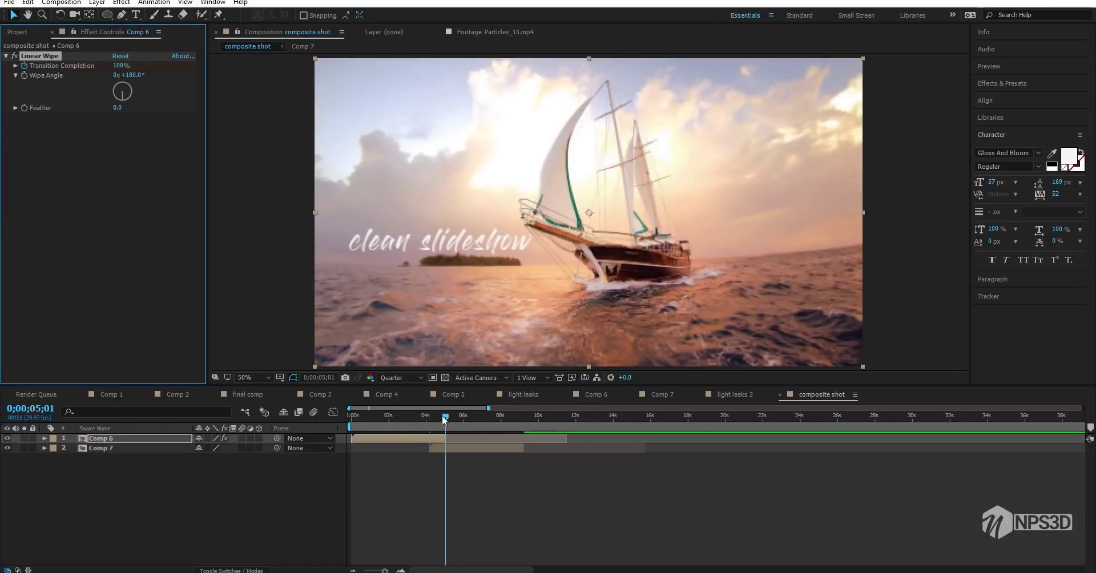
pyautogui.moveTo(446, 416); pyautogui.dragTo(427, 416)
pyautogui.press('space')
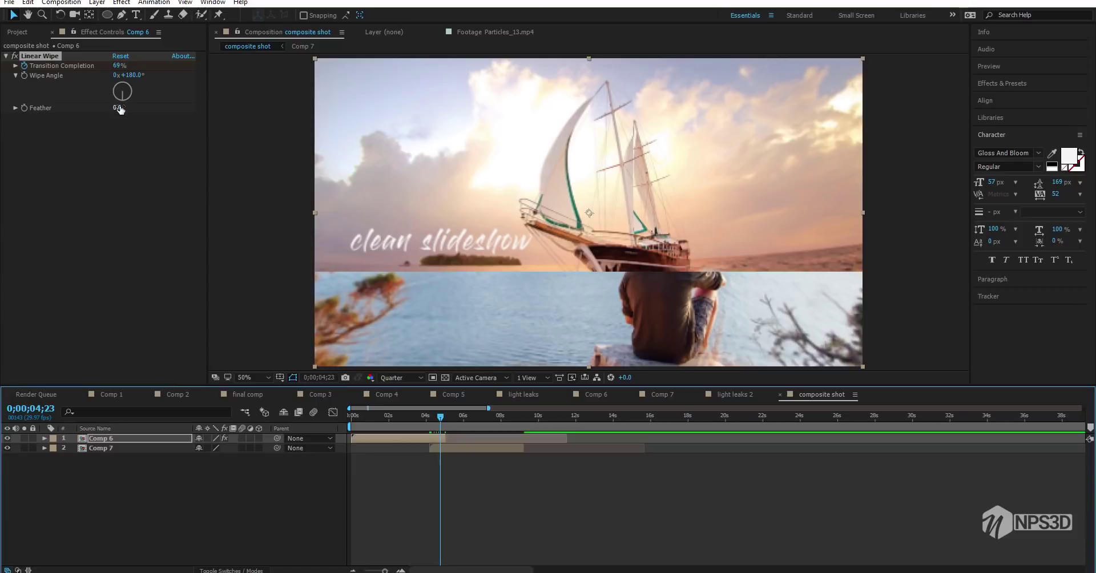
# Set the Linear Wipe feather to 214 and preview the softened transition between the two photos.
pyautogui.moveTo(119, 109); pyautogui.dragTo(240, 107)
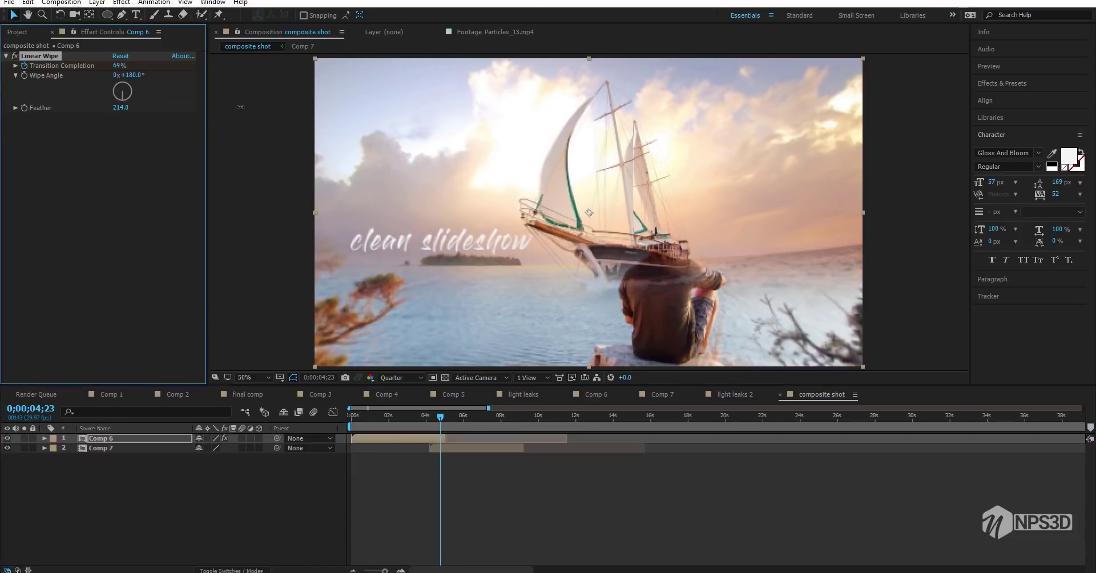
pyautogui.moveTo(440, 419); pyautogui.dragTo(427, 423)
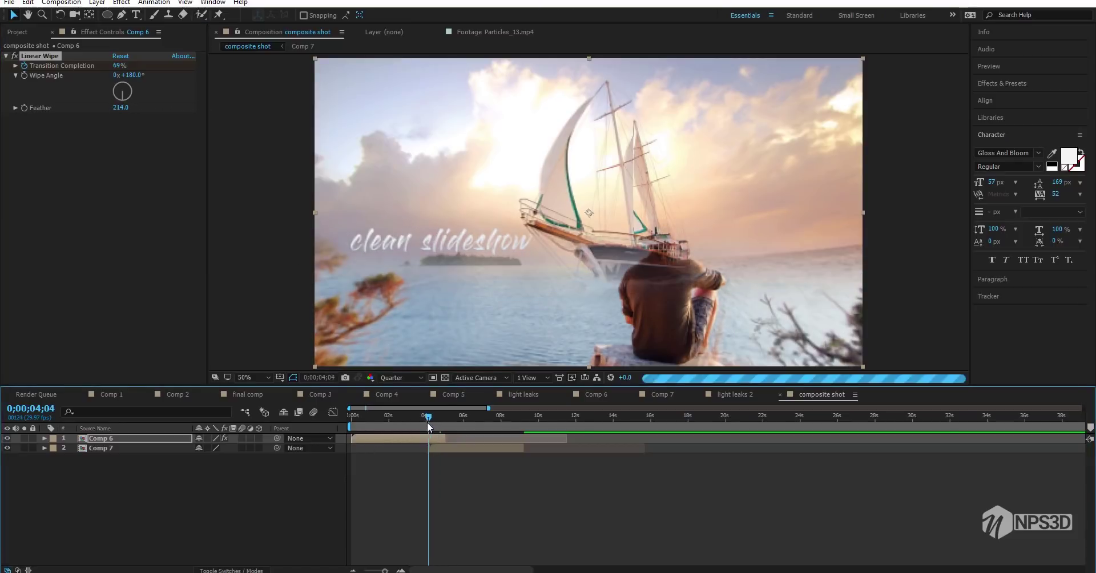
pyautogui.press('space')
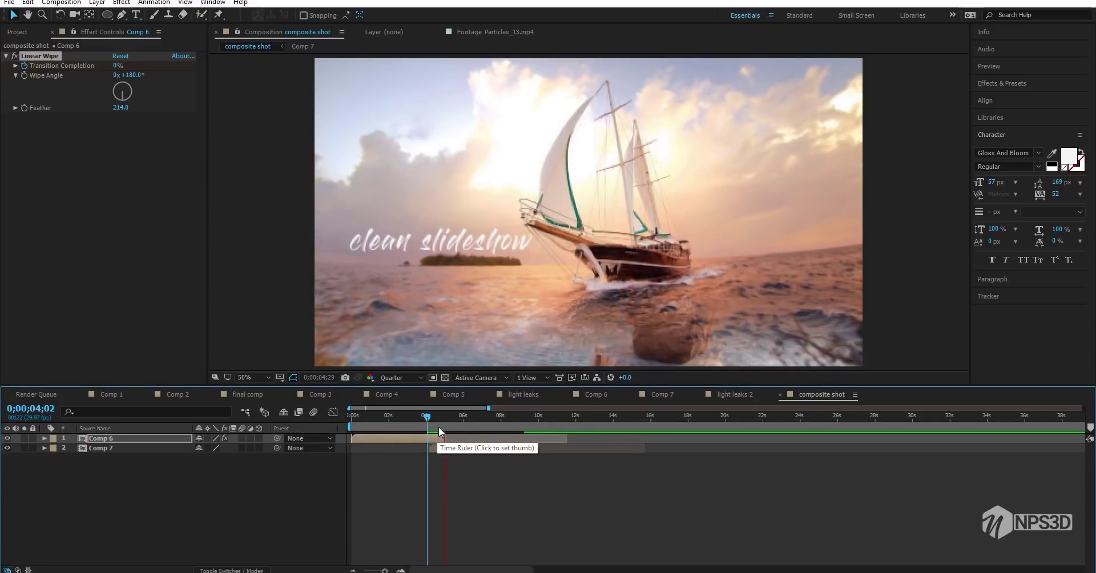
pyautogui.click(437, 418)
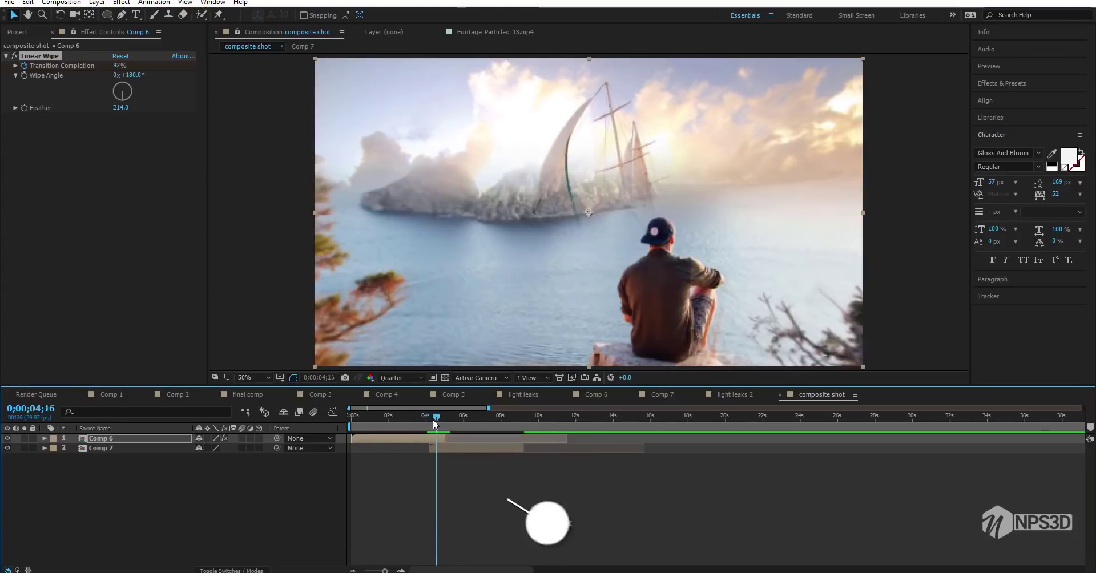
pyautogui.moveTo(438, 422); pyautogui.dragTo(440, 419)
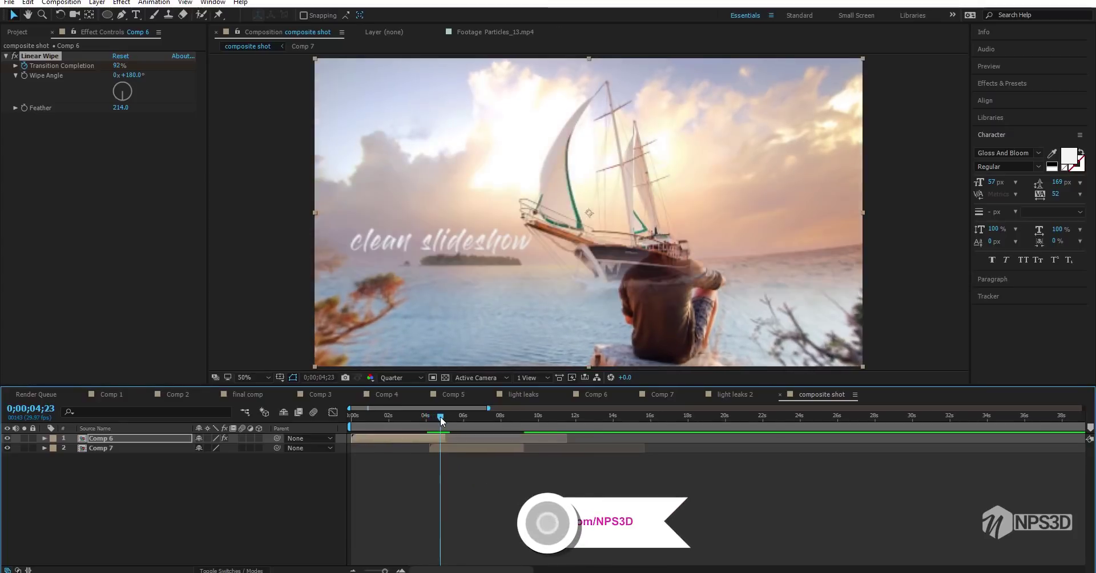
# Add the light leaks 2 composition as the top layer and set its blending mode to Add.
pyautogui.click(19, 36)
pyautogui.click(26, 196)
pyautogui.click(35, 166)
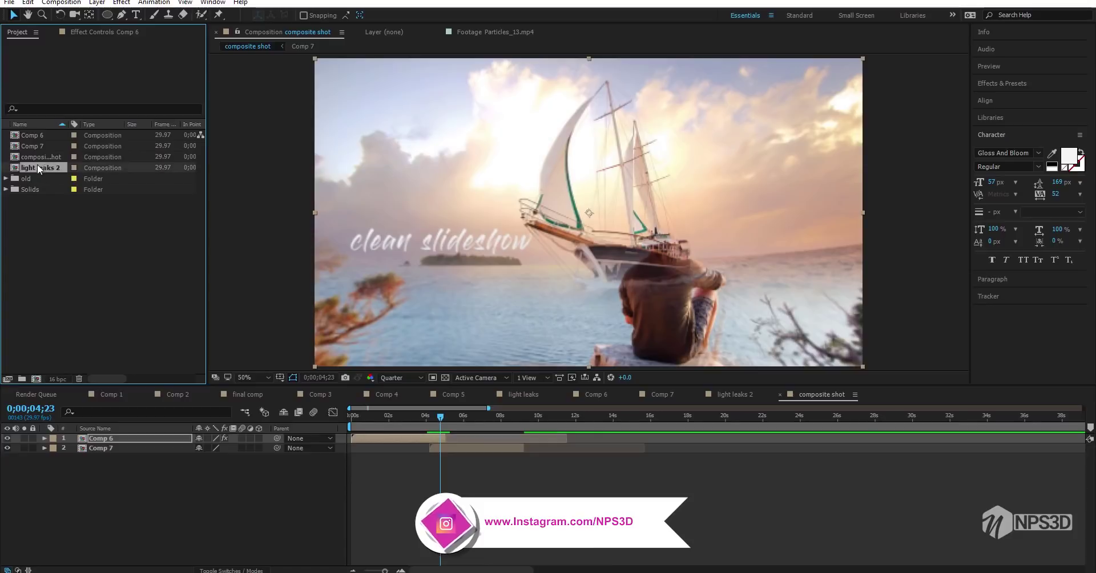
pyautogui.moveTo(32, 166); pyautogui.dragTo(354, 453)
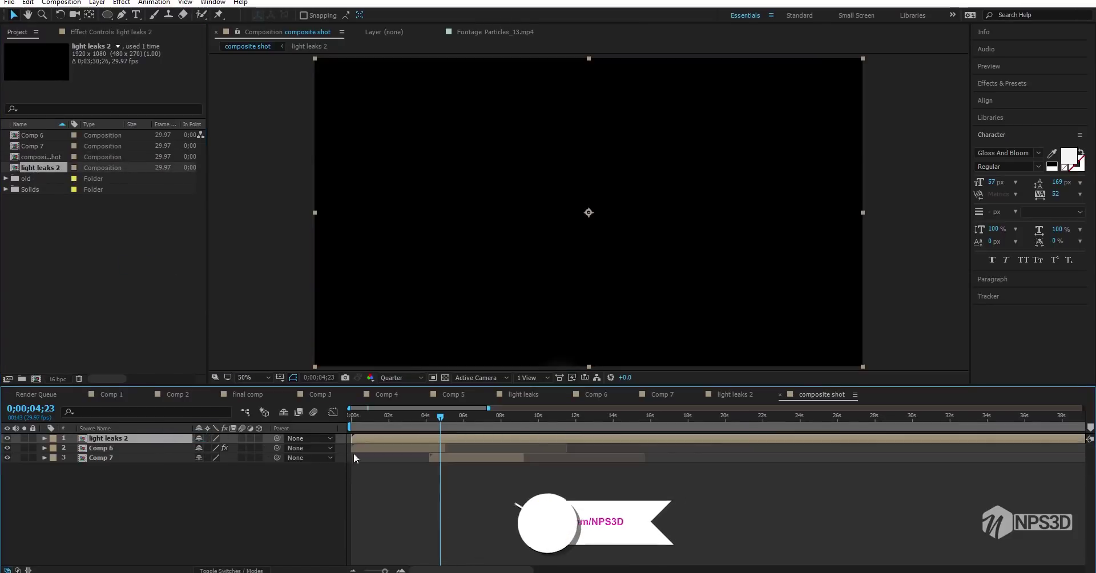
pyautogui.press('F4')
pyautogui.click(217, 439)
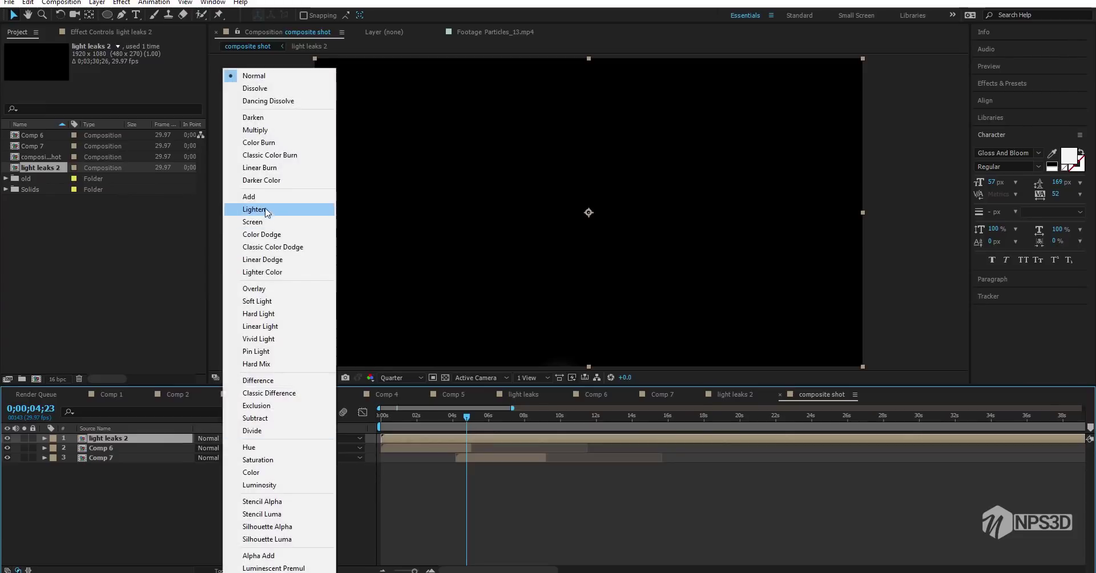
pyautogui.click(251, 196)
# Check the light leaks over the first photo, and lower the light leaks 2 layer's opacity to 56%.
pyautogui.moveTo(494, 432); pyautogui.dragTo(429, 428)
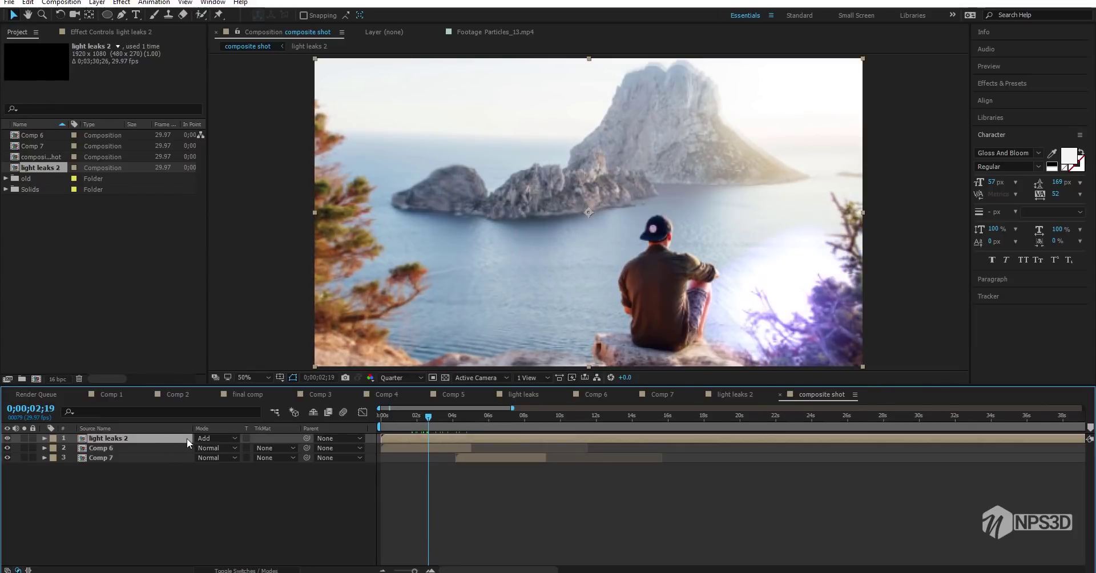
pyautogui.press('t')
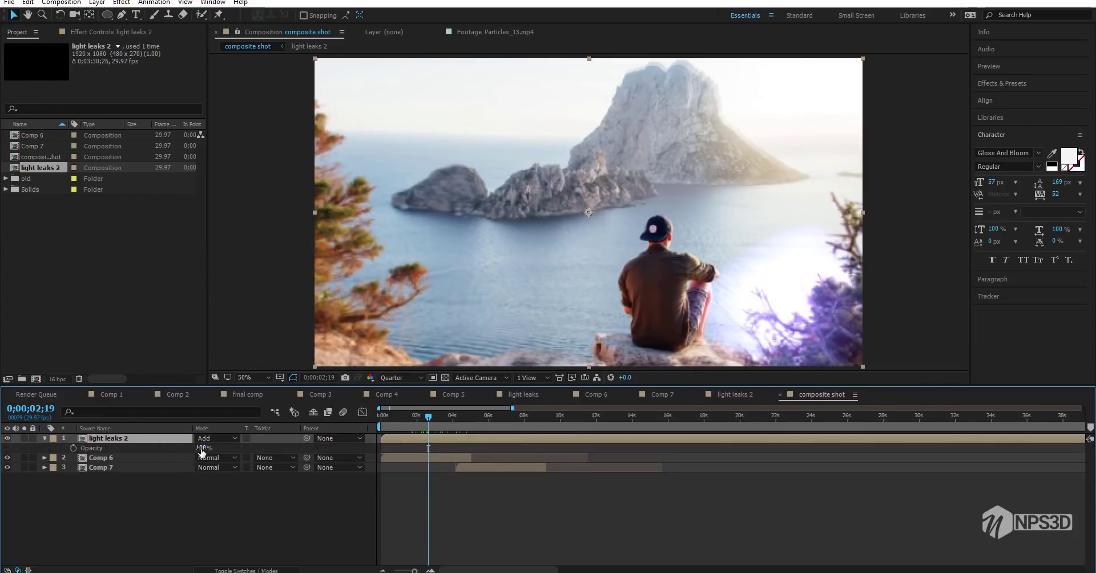
pyautogui.click(202, 449)
pyautogui.write('56')
pyautogui.click(235, 513)
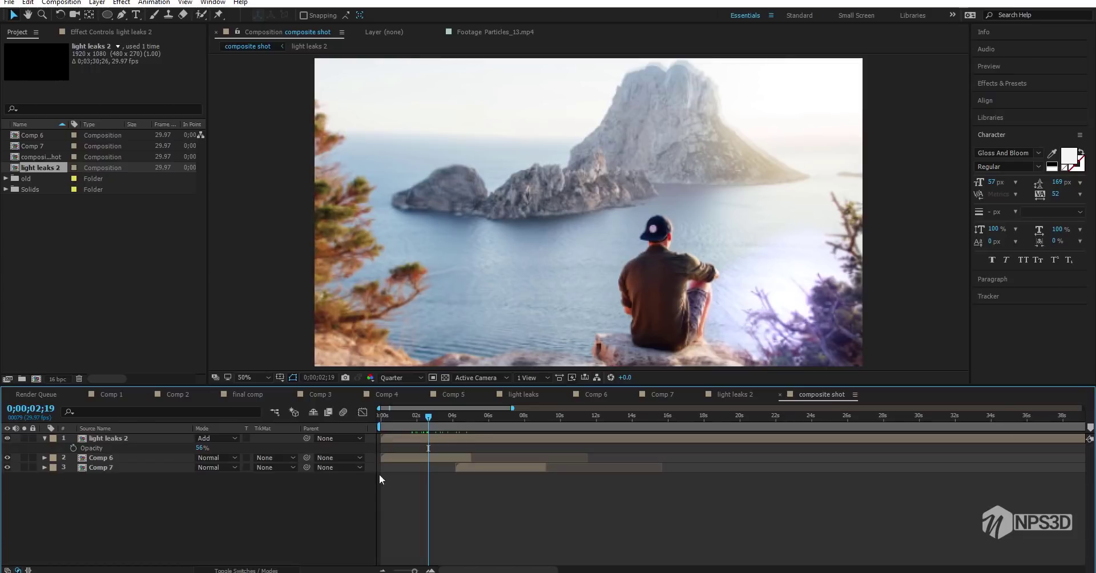
# Preview the light leaks over the first photo up to 0;00;03;26 and collapse the light leaks 2 layer's properties.
pyautogui.press('space')
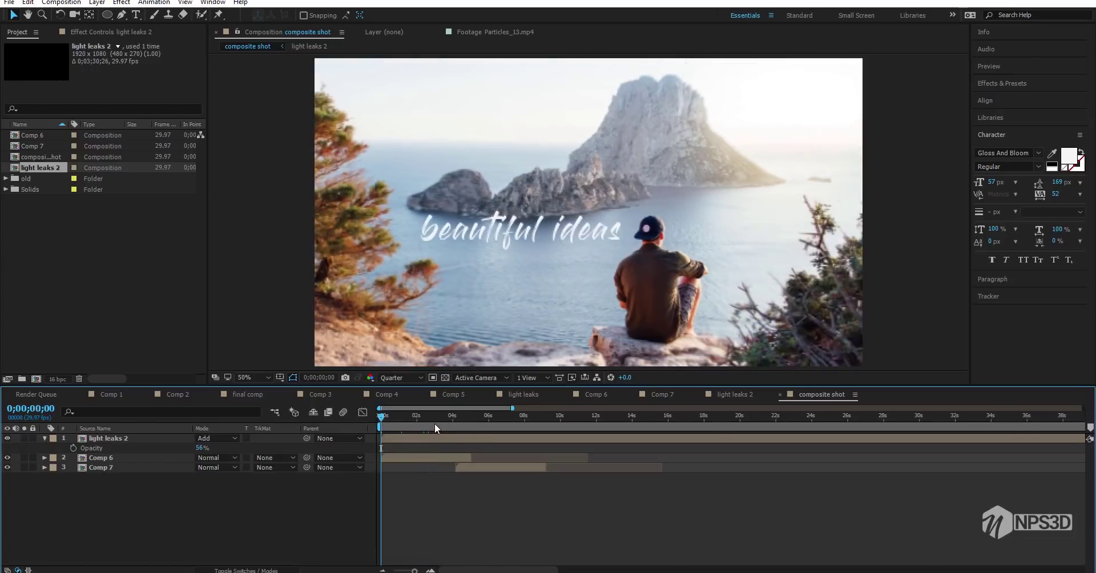
pyautogui.click(450, 422)
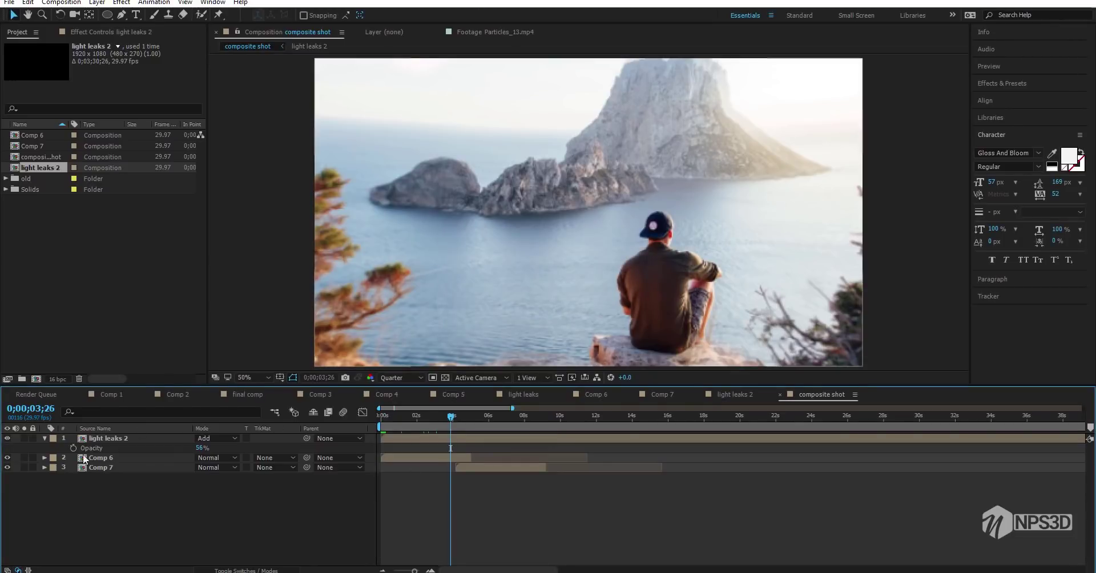
pyautogui.click(44, 438)
pyautogui.click(171, 312)
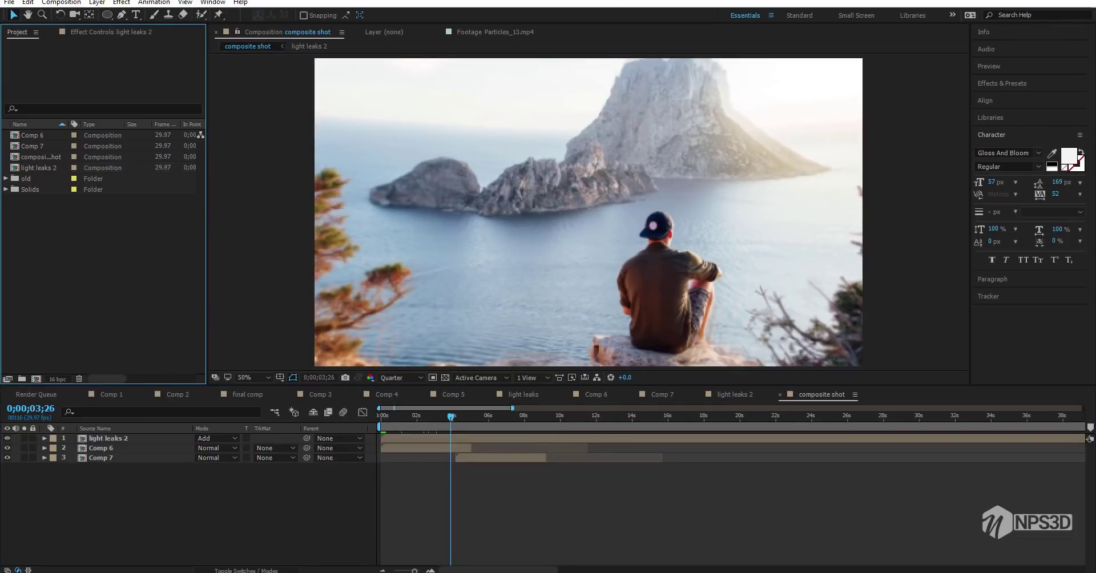
# Find Particles_11.mp4 in the project's old folder and add it to the composite shot directly below the light leaks 2 layer.
pyautogui.click(6, 189)
pyautogui.click(5, 189)
pyautogui.click(5, 178)
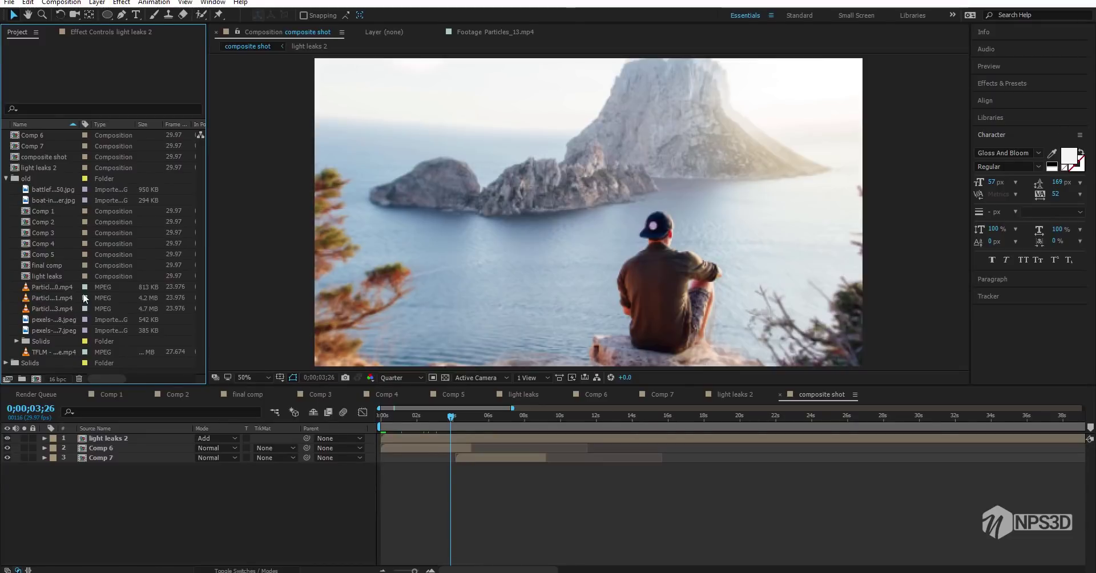
pyautogui.moveTo(108, 125); pyautogui.dragTo(120, 126)
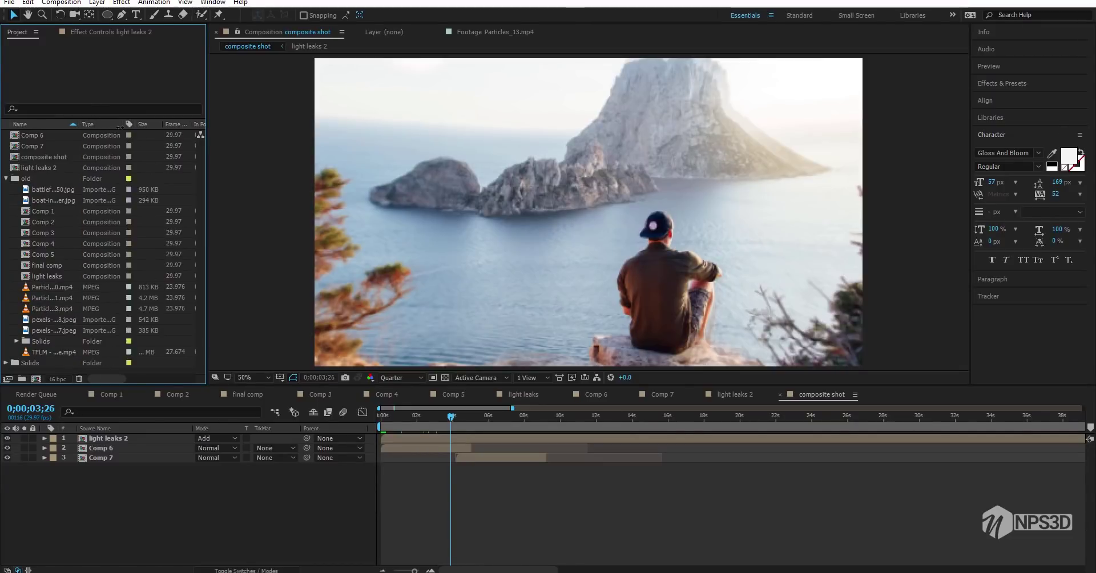
pyautogui.click(73, 320)
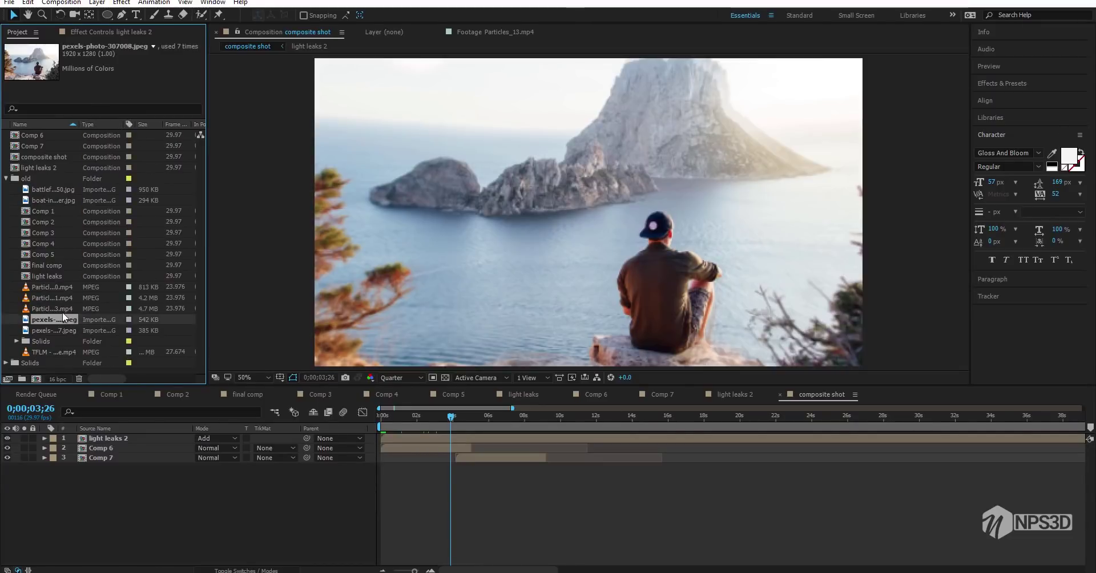
pyautogui.click(62, 308)
pyautogui.moveTo(59, 301); pyautogui.dragTo(145, 444)
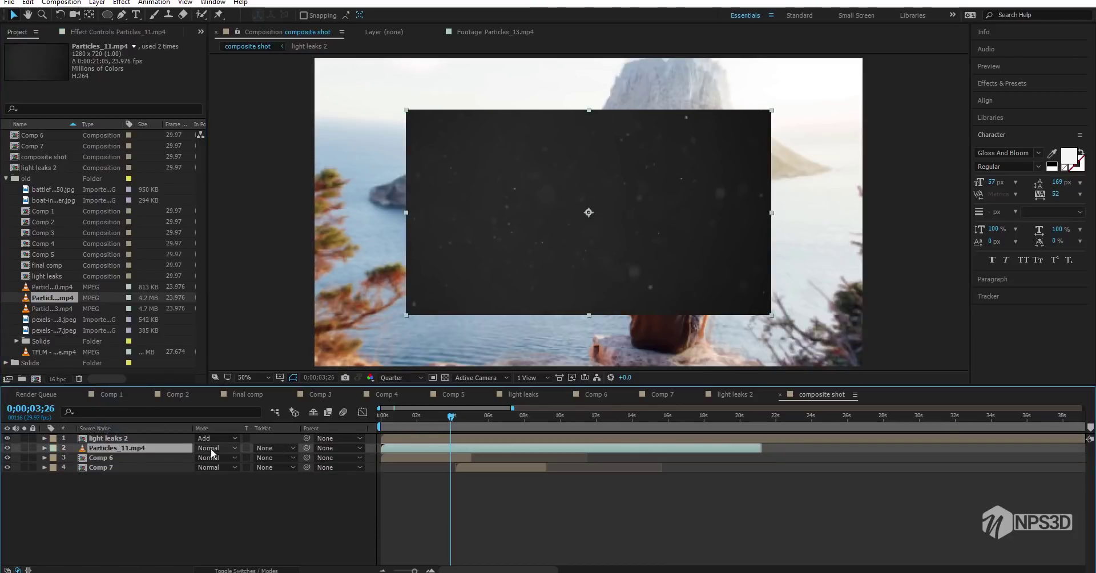
# Scale the Particles_11.mp4 layer to 150% so it fills the frame.
pyautogui.press('s')
pyautogui.moveTo(212, 461); pyautogui.dragTo(236, 457)
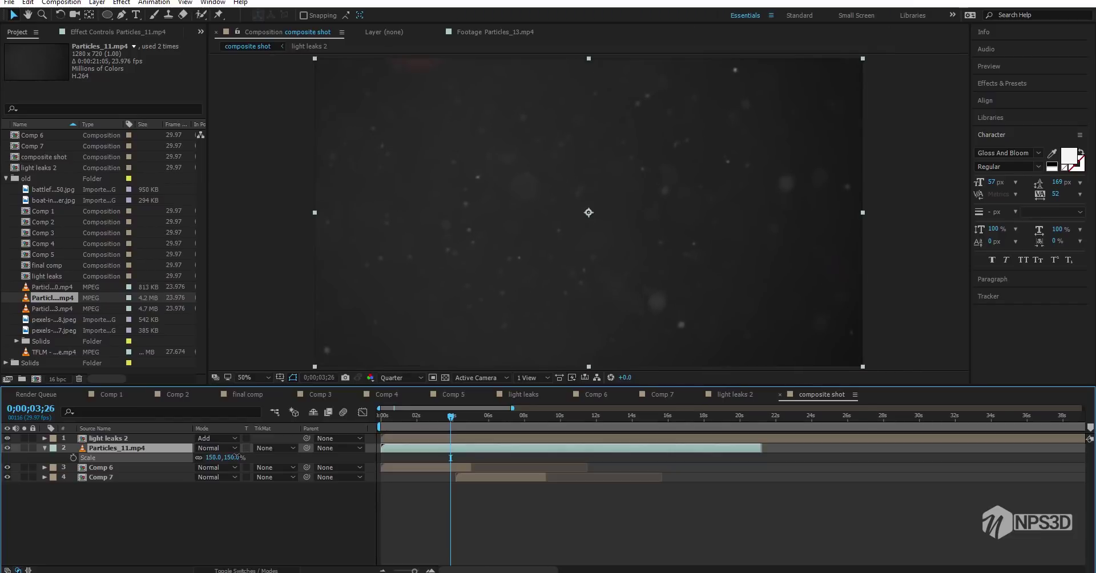
pyautogui.rightClick(178, 448)
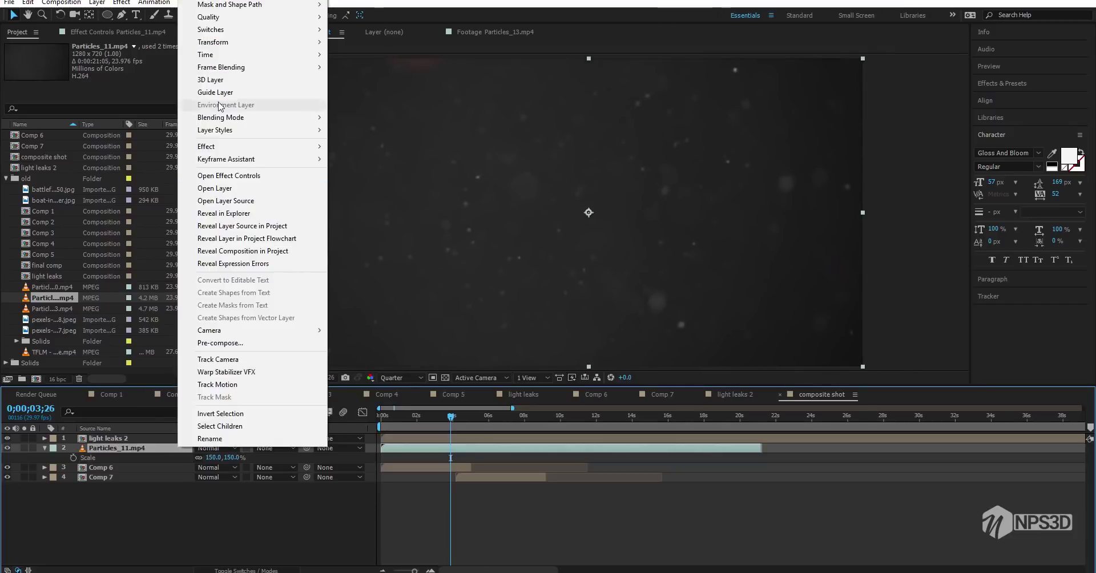
pyautogui.moveTo(228, 42)
pyautogui.click(360, 197)
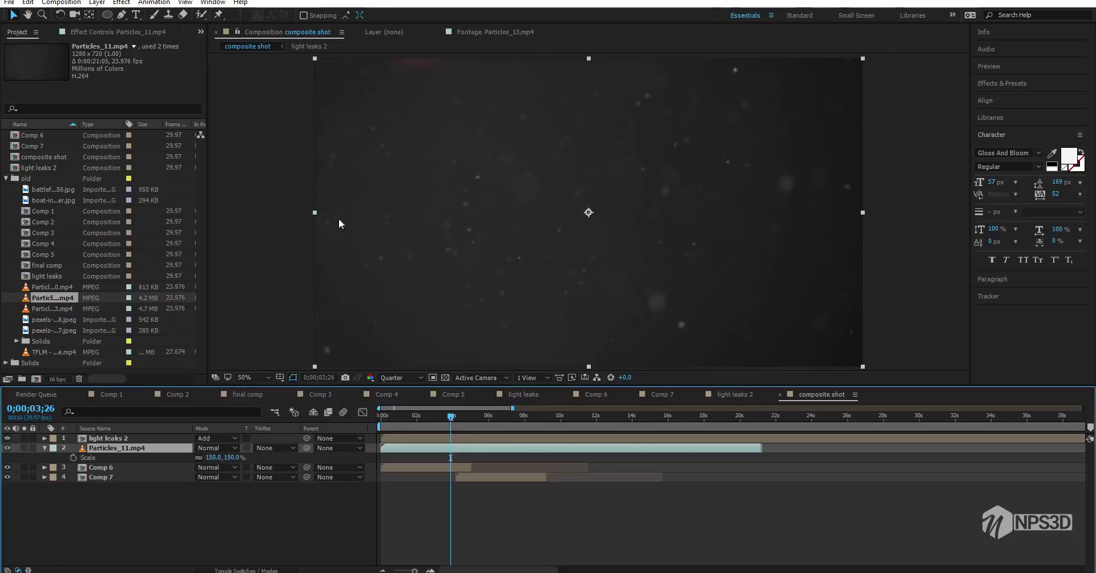
# Apply a Curves effect to the Particles_11.mp4 layer and pull the RGB curve's shadows down to crush the gray background to black.
pyautogui.press('F3')
pyautogui.hotkey('ctrl', 'space')
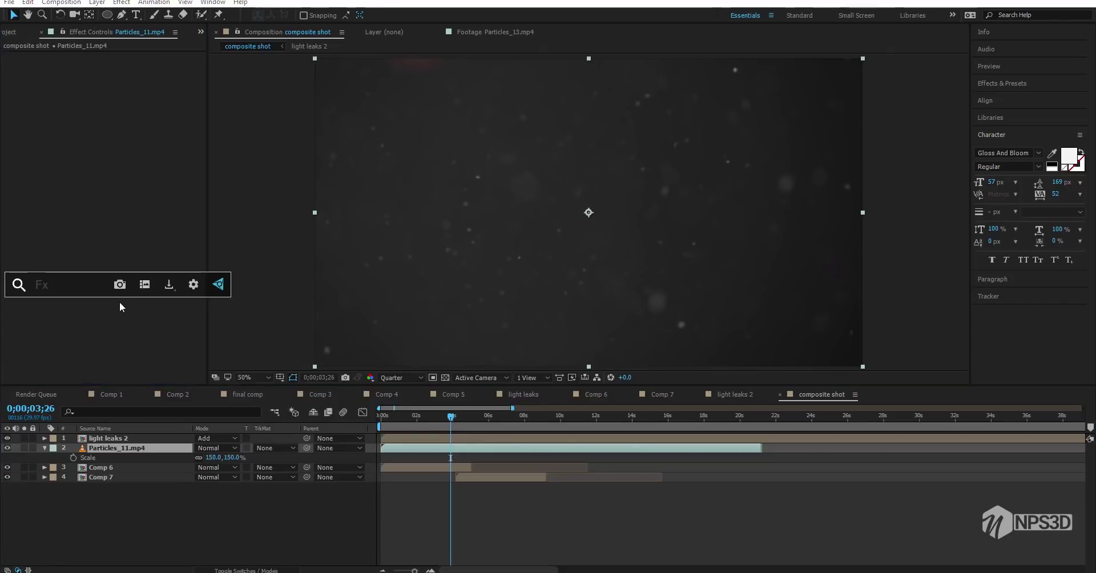
pyautogui.write('c')
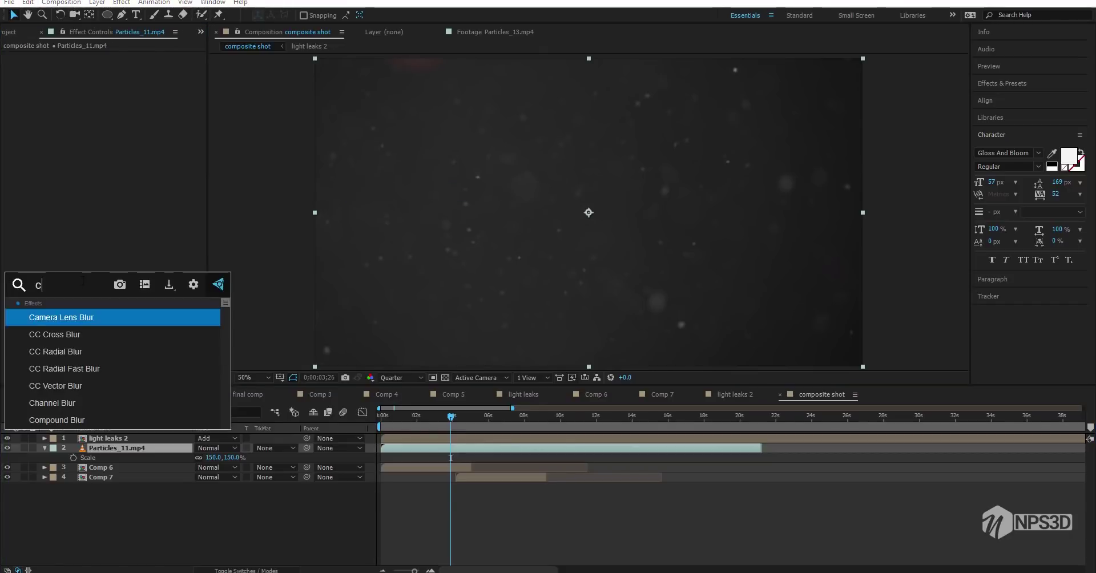
pyautogui.write('u')
pyautogui.click(66, 315)
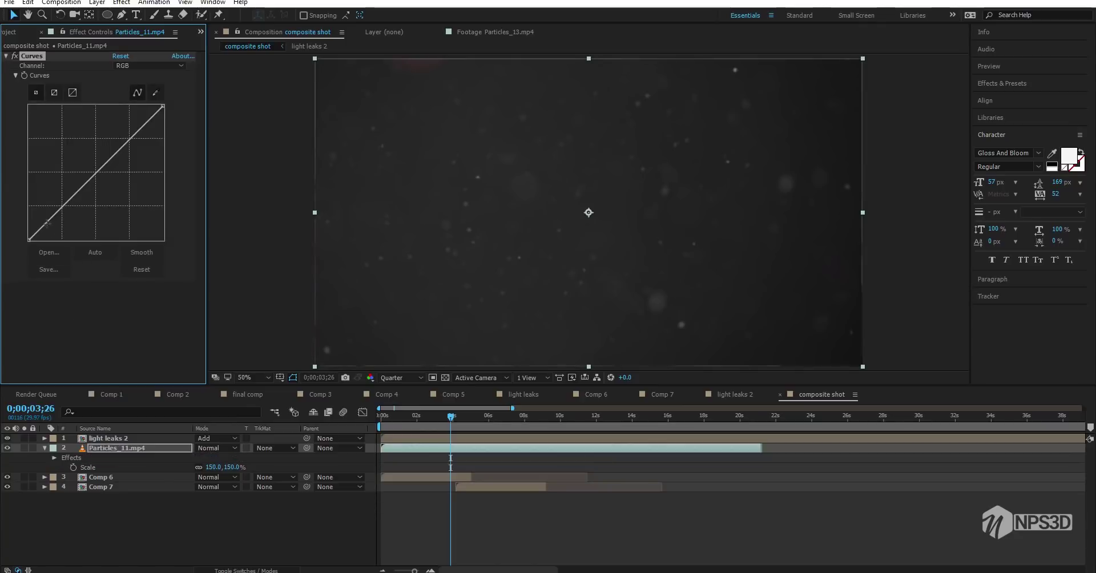
pyautogui.moveTo(48, 223); pyautogui.dragTo(98, 187)
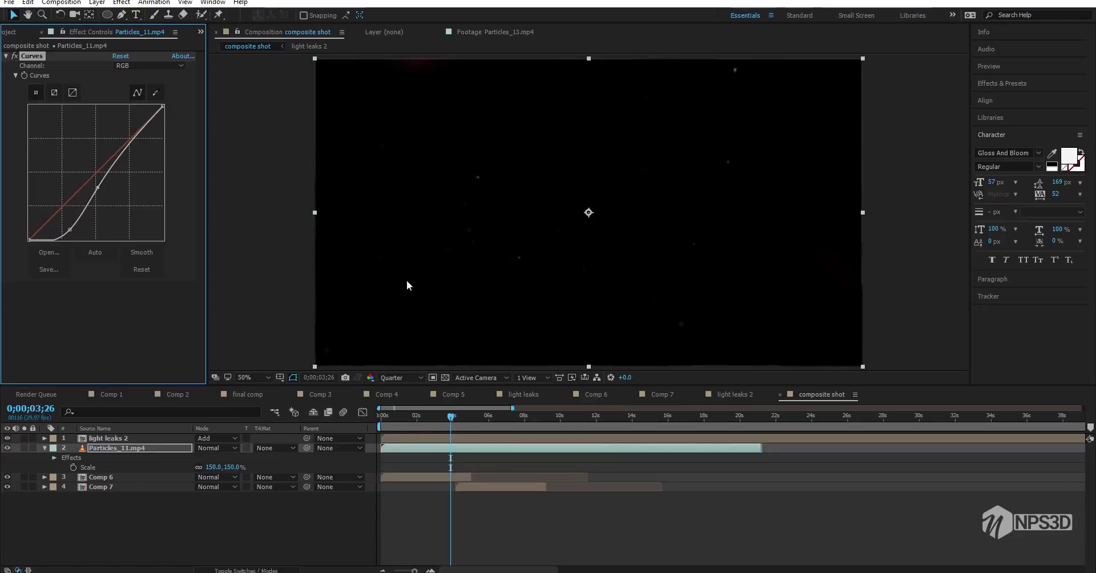
# Set the Particles_11.mp4 layer's blending mode to Add, collapse its properties and save the project.
pyautogui.click(217, 447)
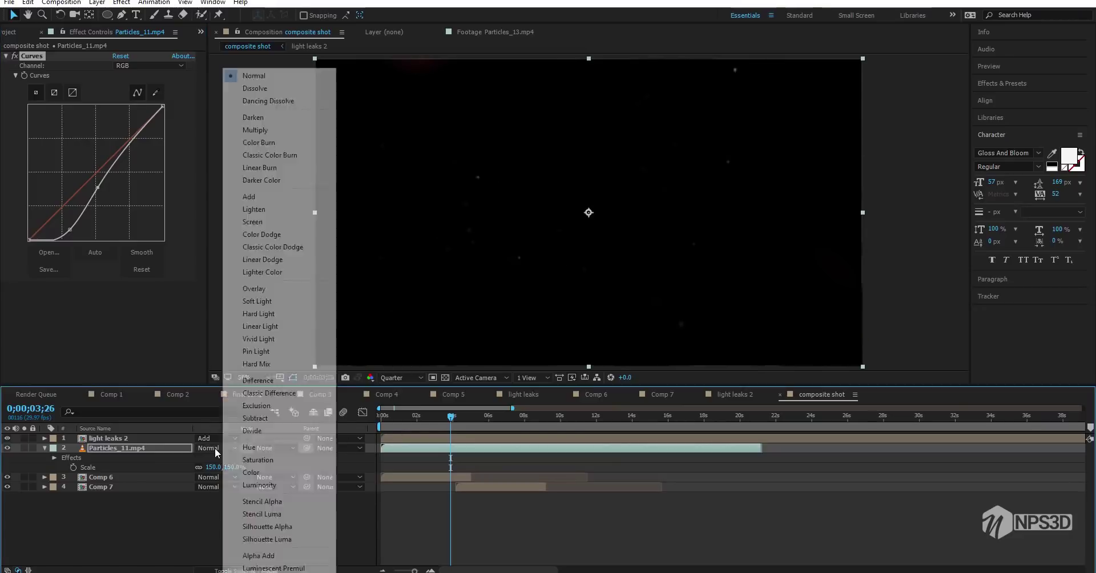
pyautogui.click(245, 199)
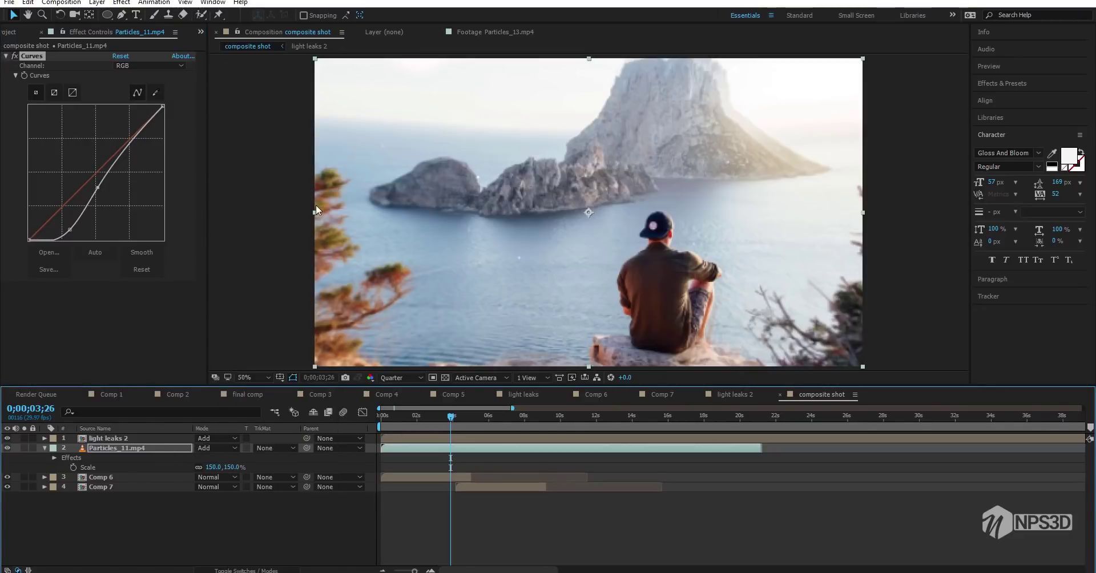
pyautogui.click(46, 448)
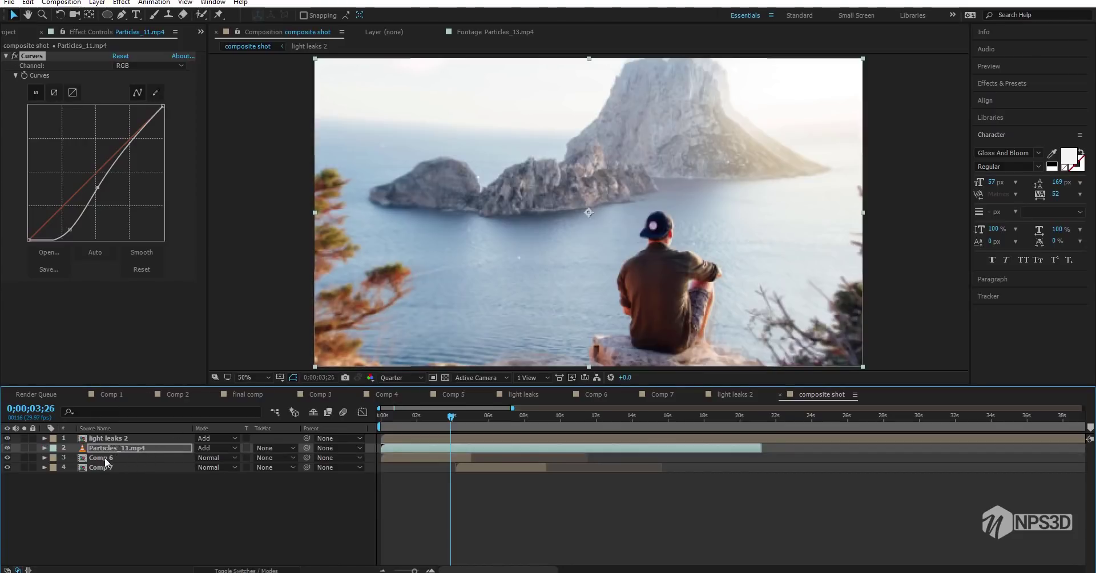
pyautogui.hotkey('ctrl', 's')
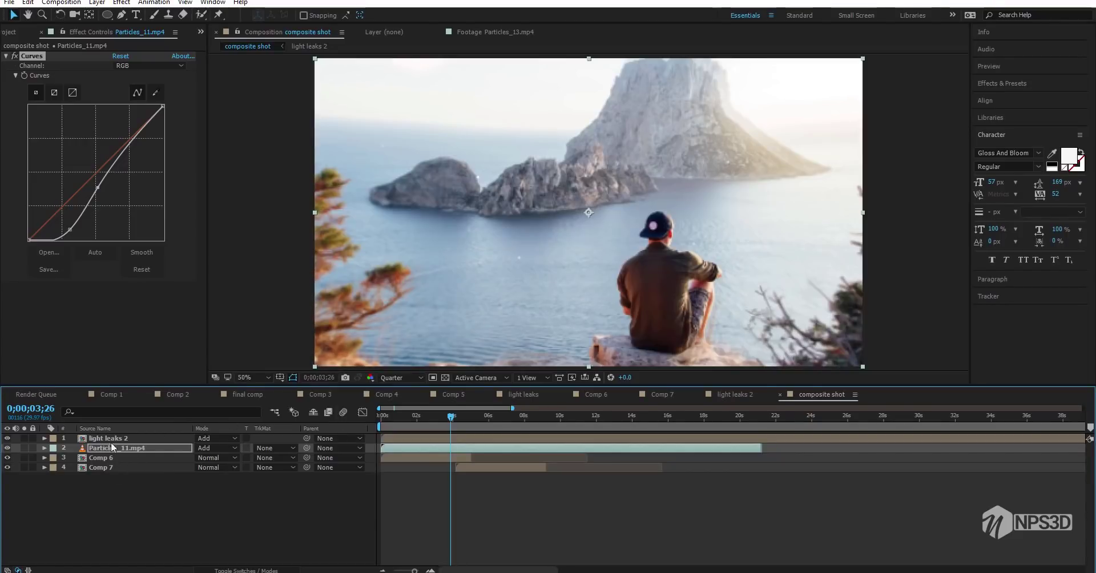
# End the work area at 0;00;09;06 and add a 1920 × 888 px dark gray solid as the top layer.
pyautogui.moveTo(419, 420)
pyautogui.mouseDown()
pyautogui.moveTo(403, 426)
pyautogui.moveTo(547, 417)
pyautogui.mouseUp()
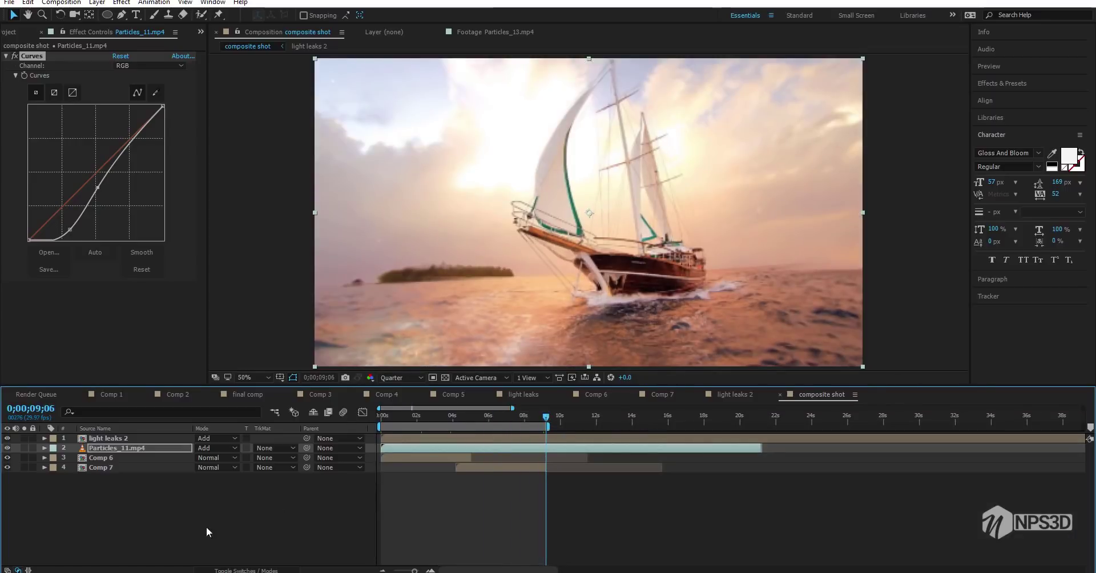
pyautogui.rightClick(189, 536)
pyautogui.moveTo(264, 431)
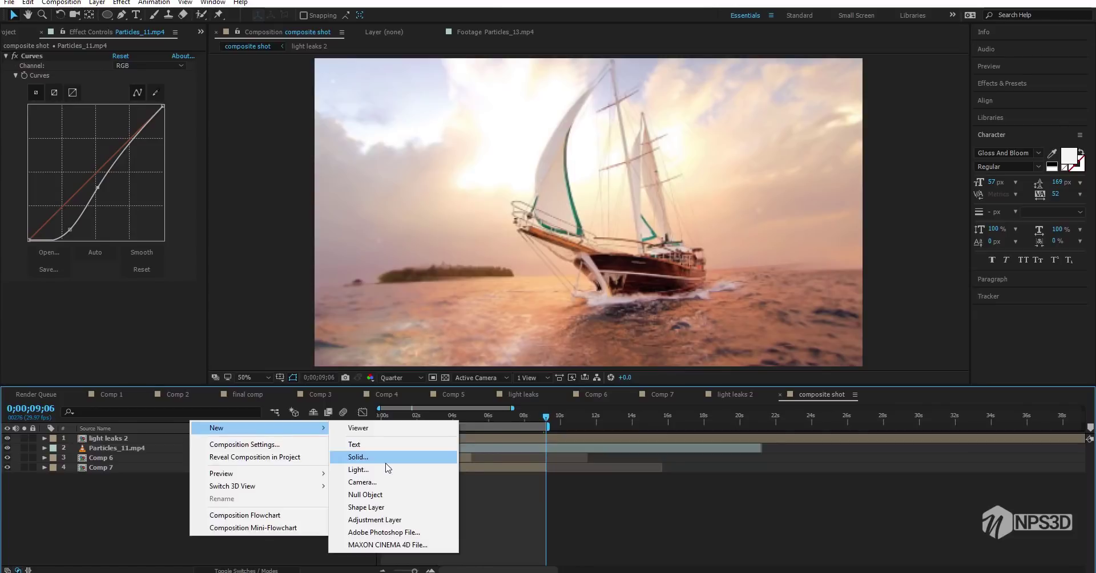
pyautogui.click(387, 462)
pyautogui.click(89, 58)
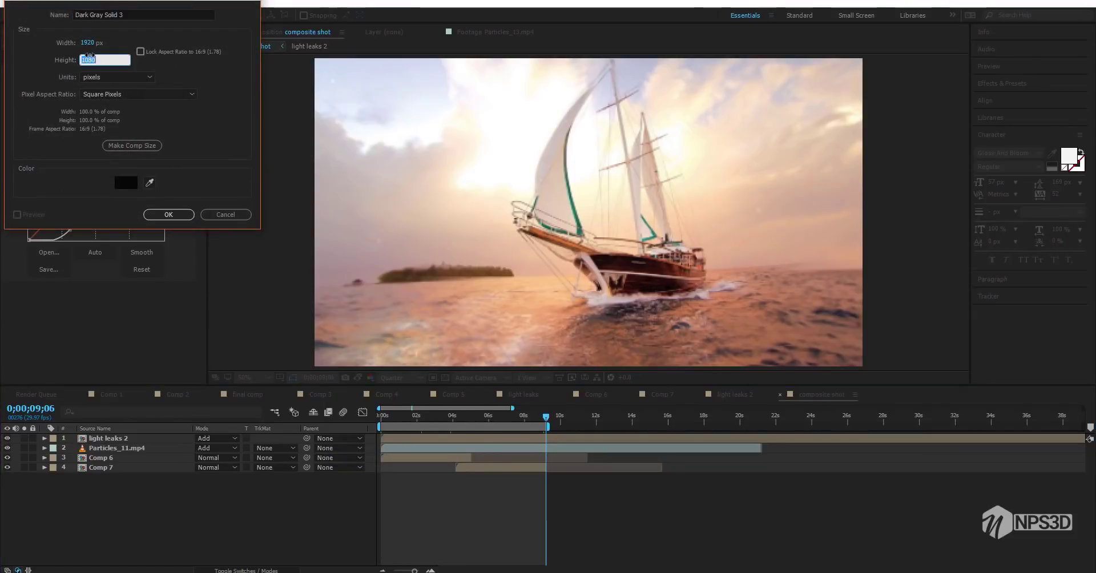
pyautogui.write('8')
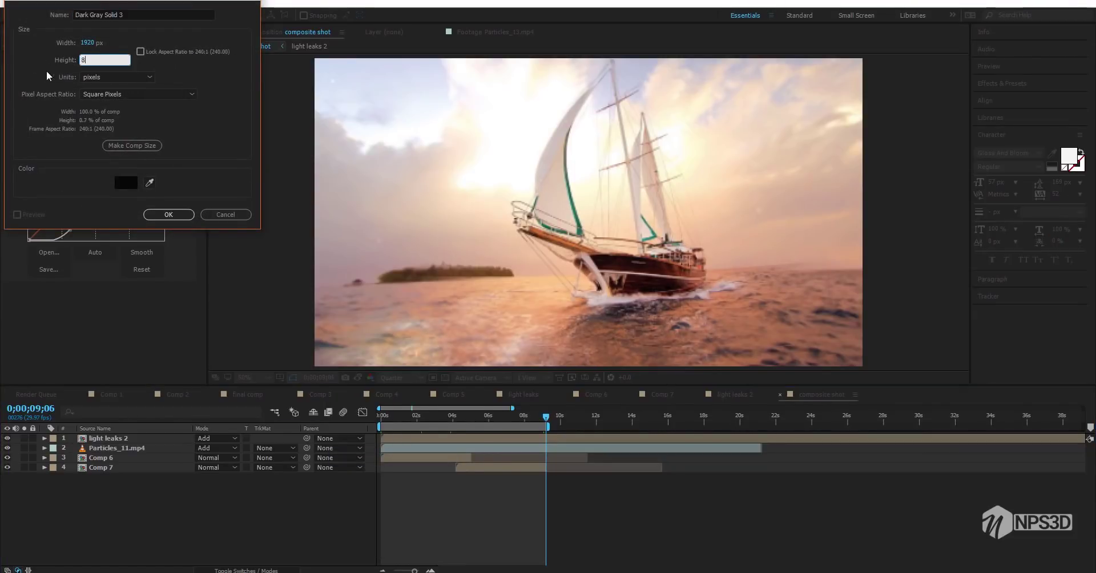
pyautogui.write('88')
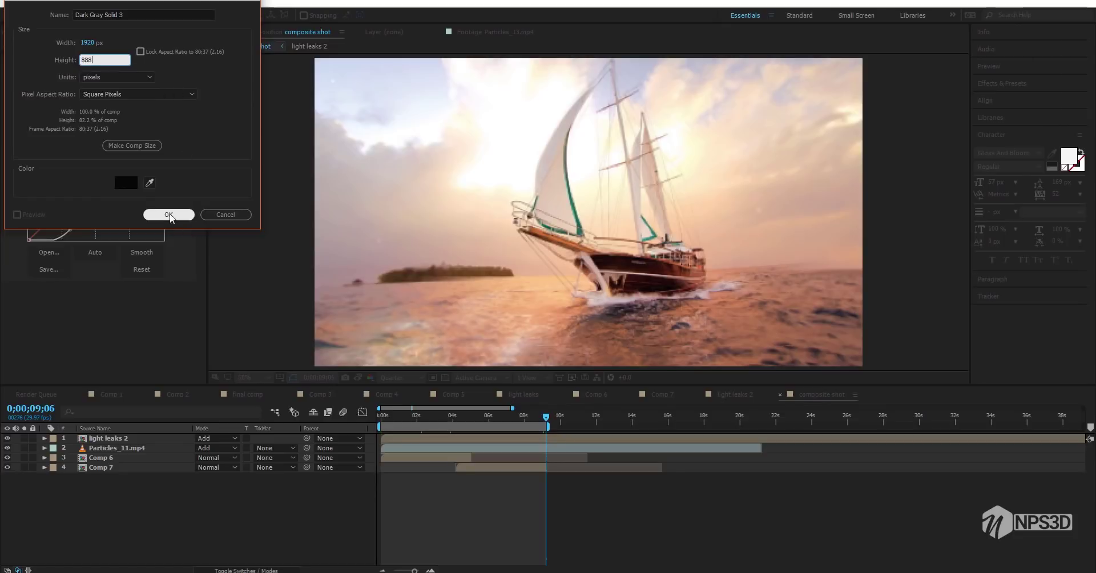
pyautogui.click(169, 215)
# Set the solid's blending mode to Stencil Alpha to letterbox the shot, and preview the composite up to 0;00;04;05.
pyautogui.click(205, 438)
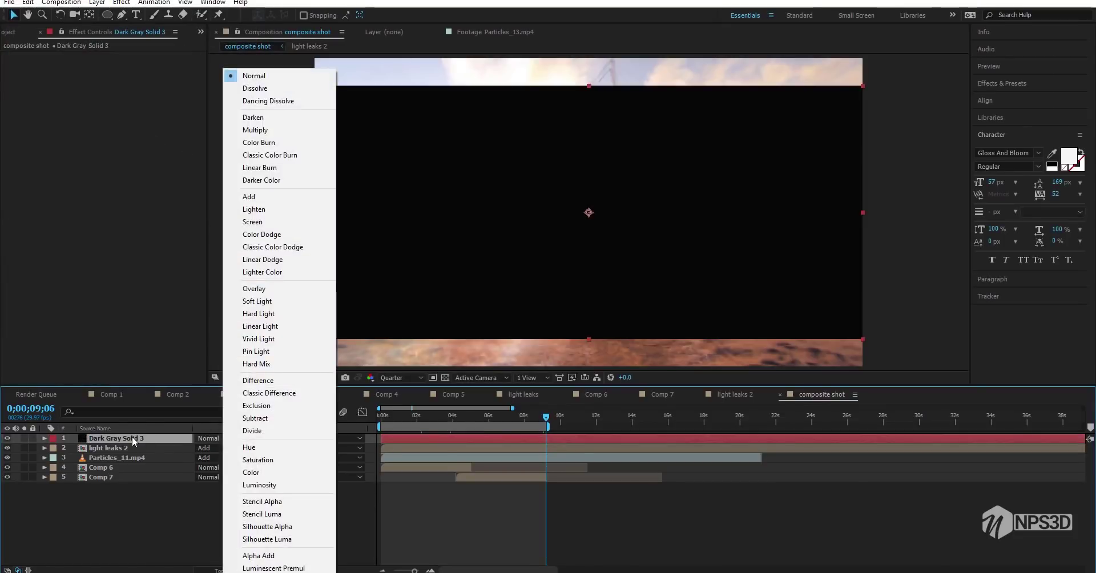
pyautogui.click(262, 502)
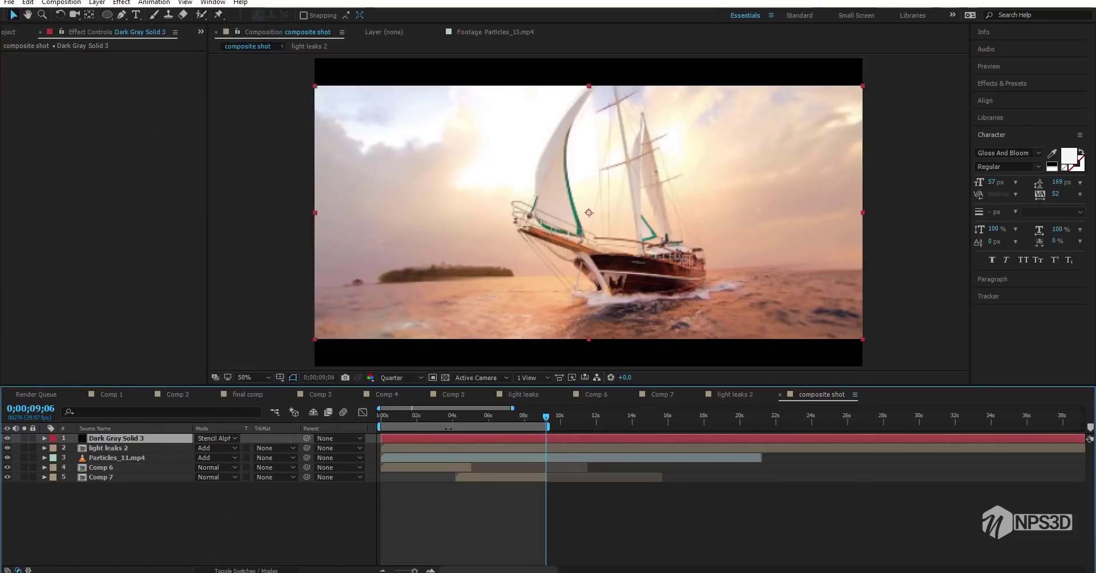
pyautogui.press('Home')
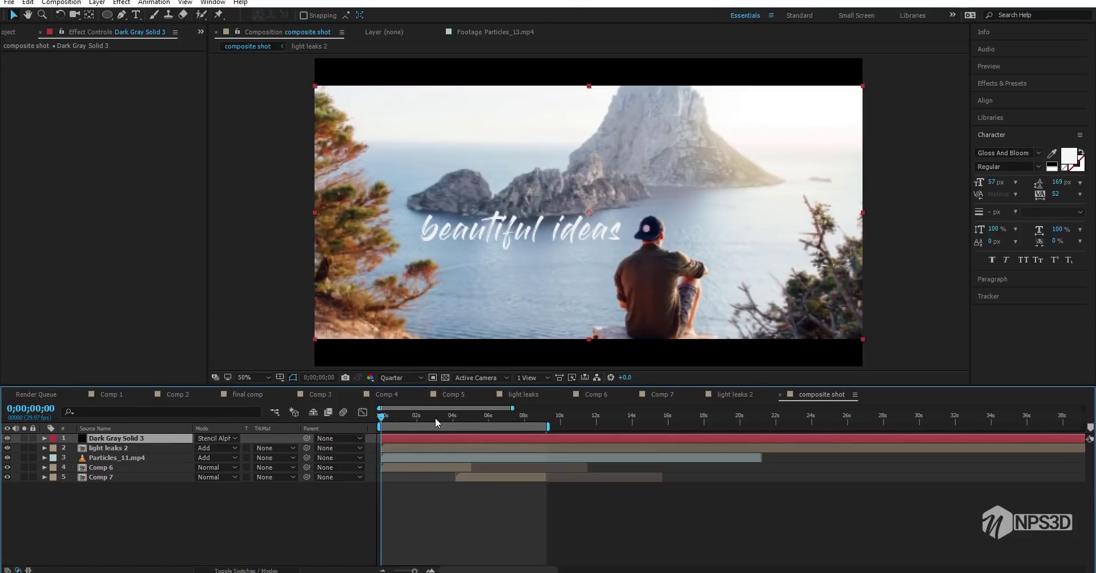
pyautogui.click(436, 417)
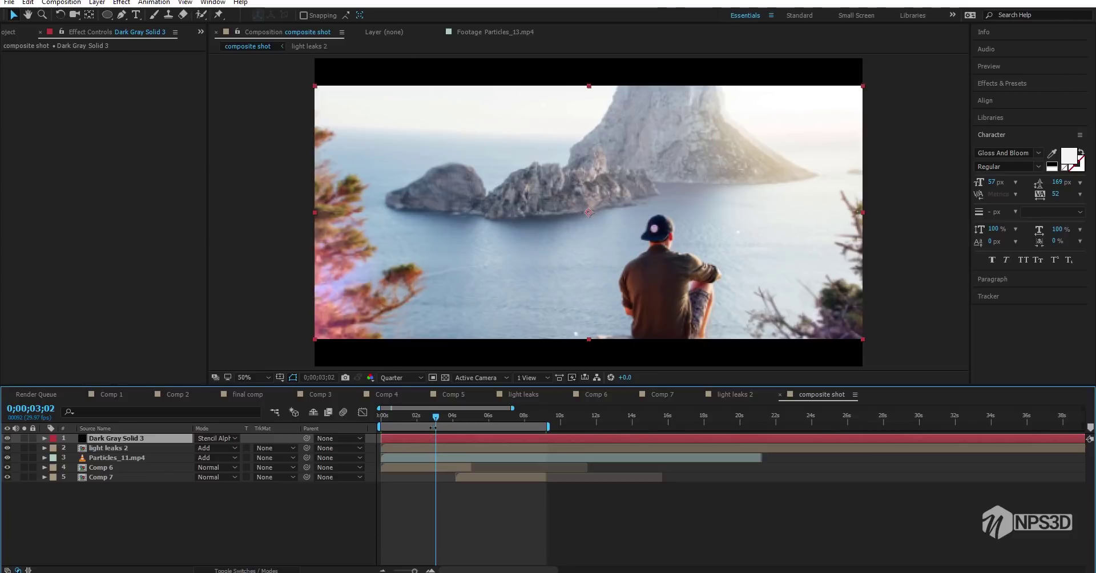
pyautogui.moveTo(443, 419)
pyautogui.mouseDown()
pyautogui.moveTo(471, 423)
pyautogui.moveTo(455, 426)
pyautogui.mouseUp()
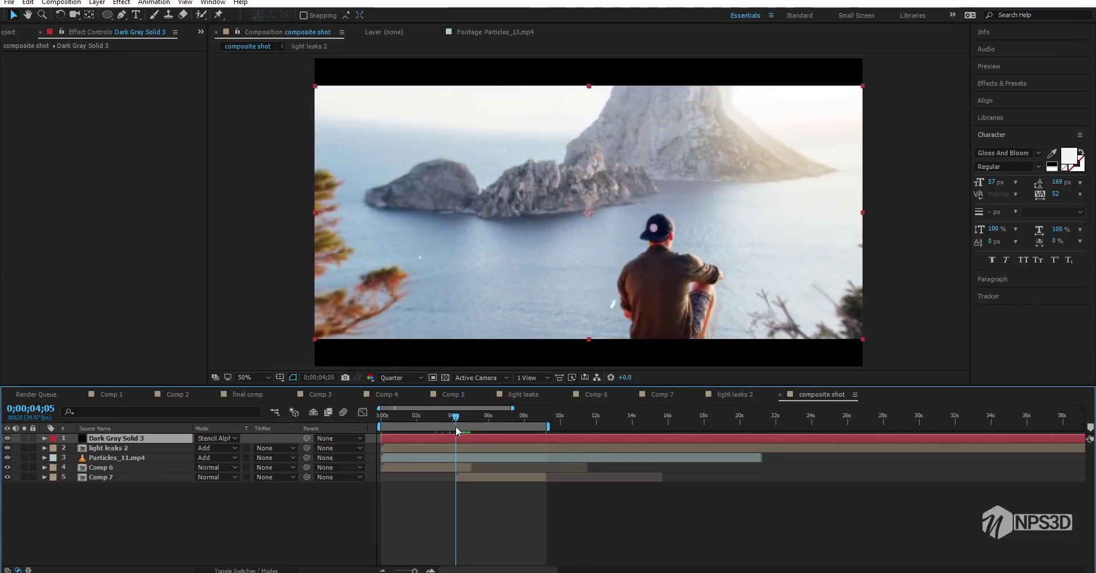
# Keyframe Comp 6's position from 960, 540 at 0;00;04;05 to 960, 630 at 0;00;05;01.
pyautogui.click(461, 467)
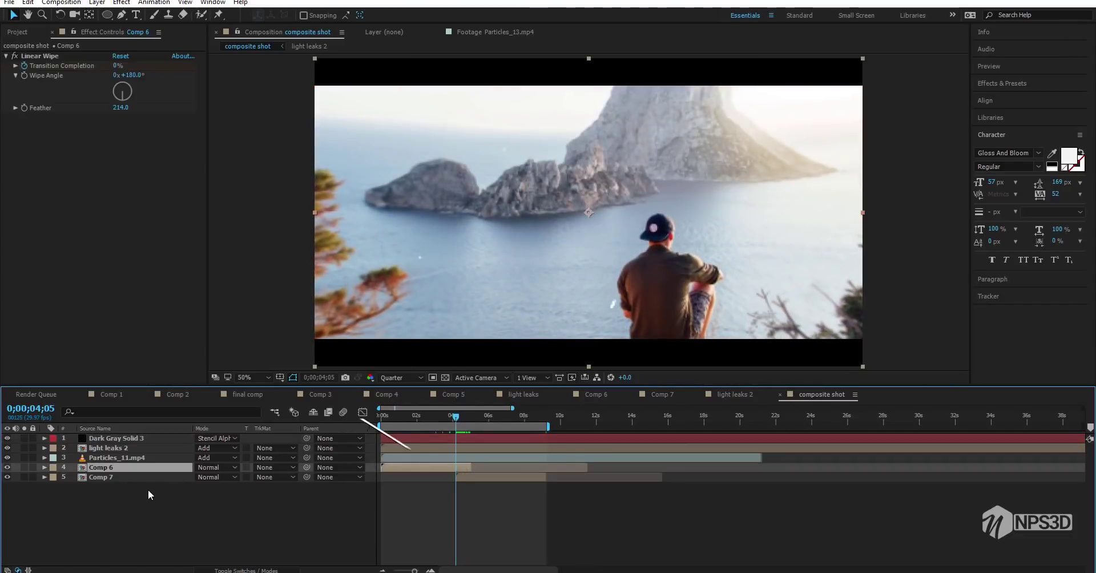
pyautogui.hotkey('alt', 'shift', 'p')
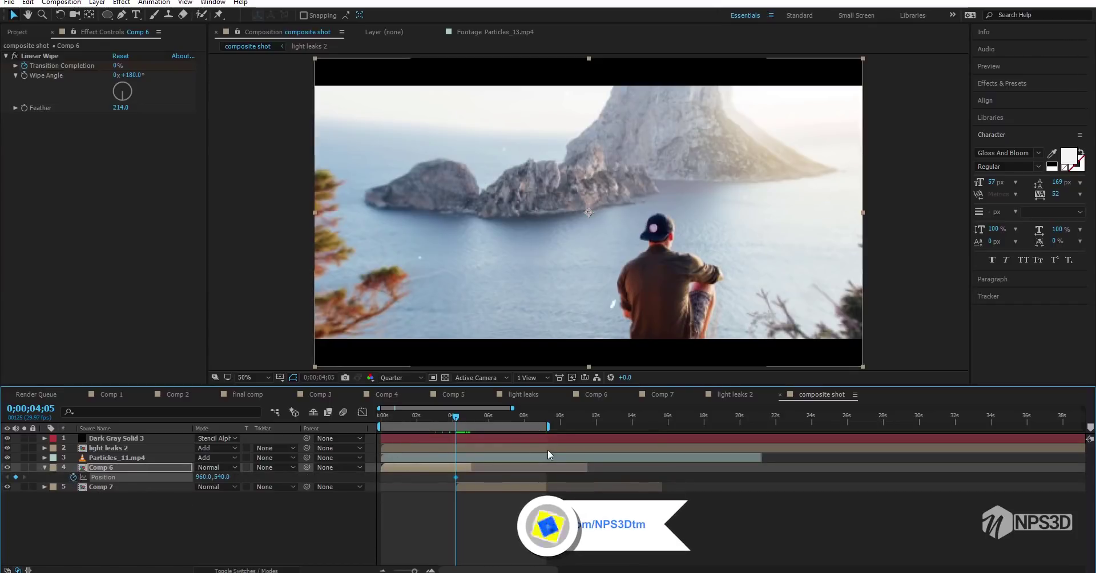
pyautogui.click(471, 416)
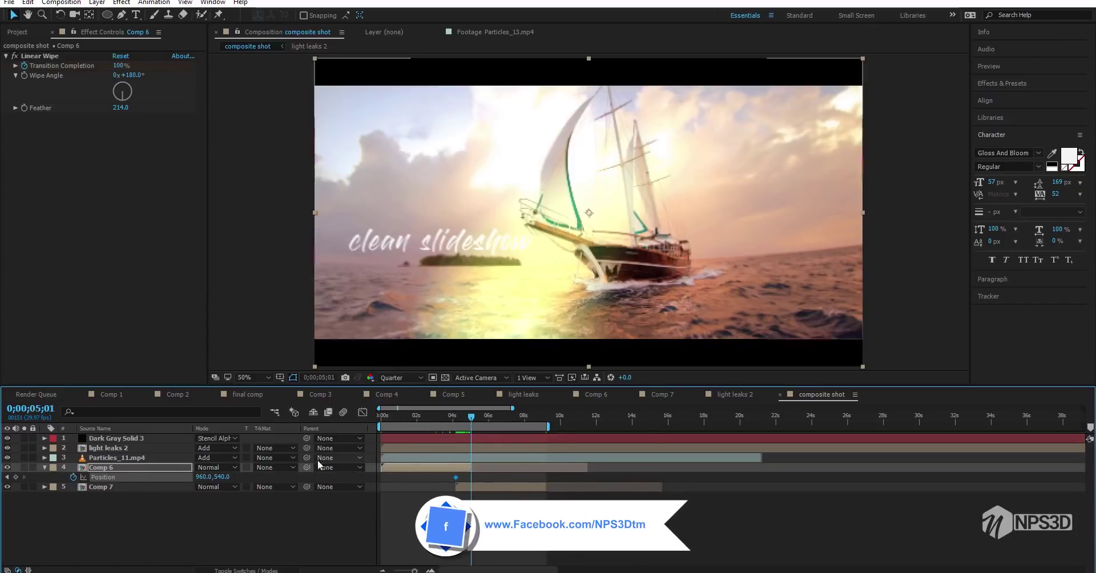
pyautogui.moveTo(224, 476); pyautogui.dragTo(295, 456)
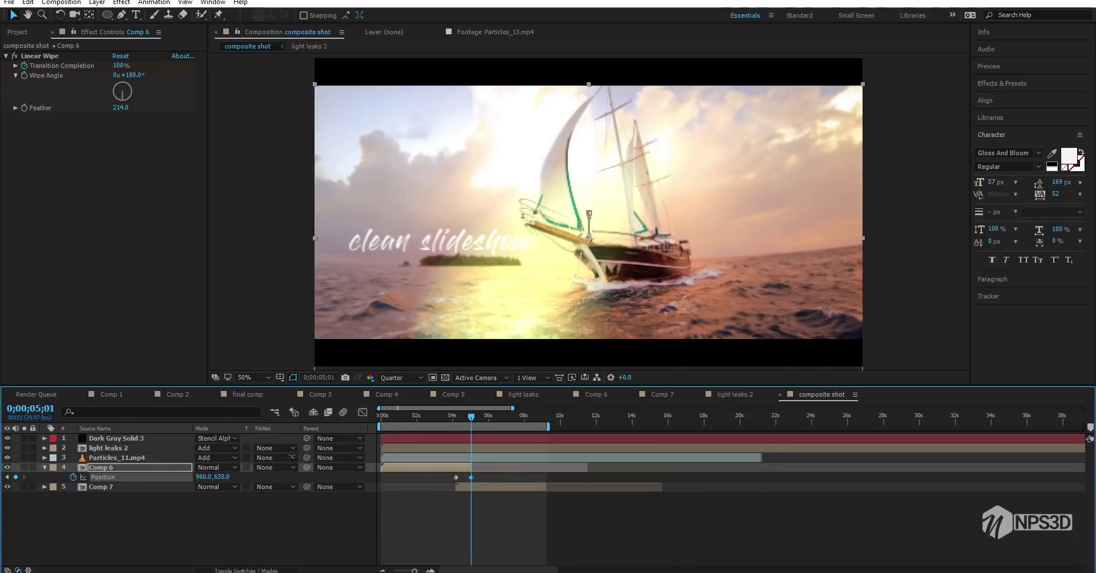
# Keyframe Comp 7's position from 960, 452 at 0;00;04;05 to 960, 540 at 0;00;05;01 and preview the slide.
pyautogui.click(460, 487)
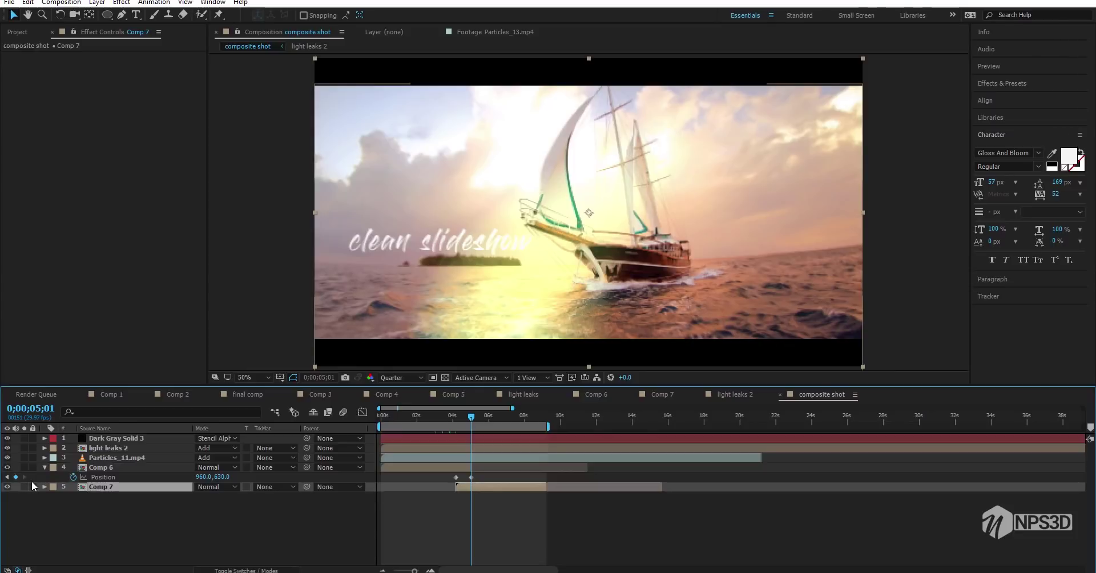
pyautogui.press('p')
pyautogui.click(73, 496)
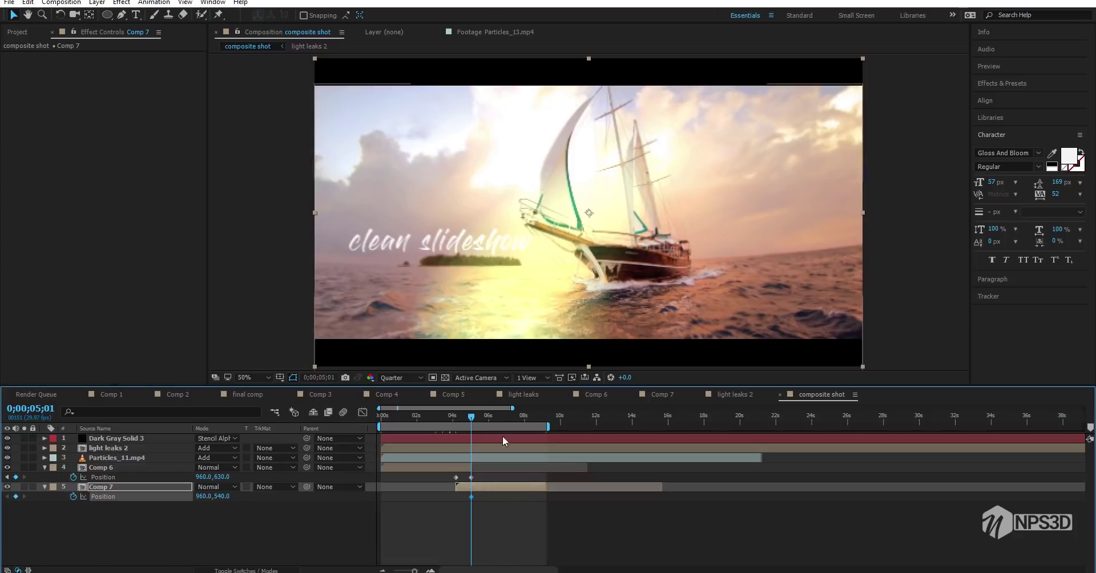
pyautogui.moveTo(474, 416); pyautogui.dragTo(461, 421)
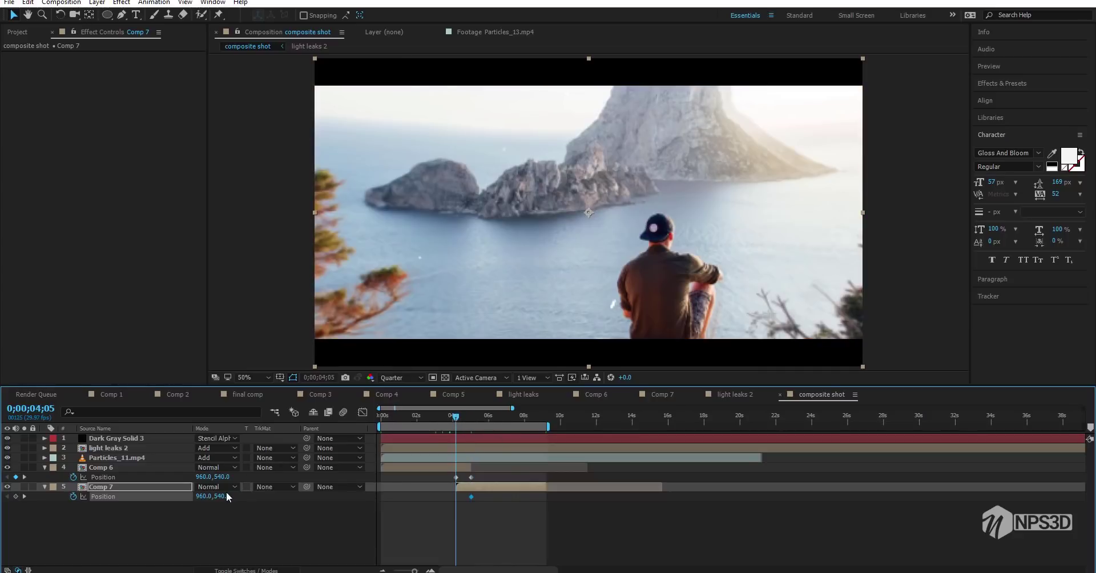
pyautogui.moveTo(226, 498); pyautogui.dragTo(165, 508)
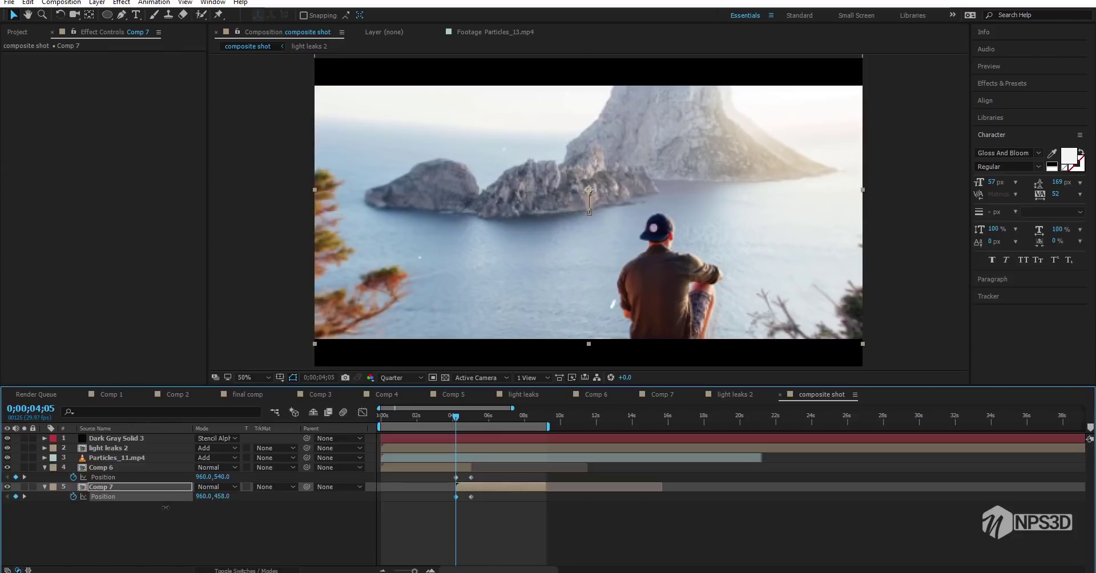
pyautogui.press('space')
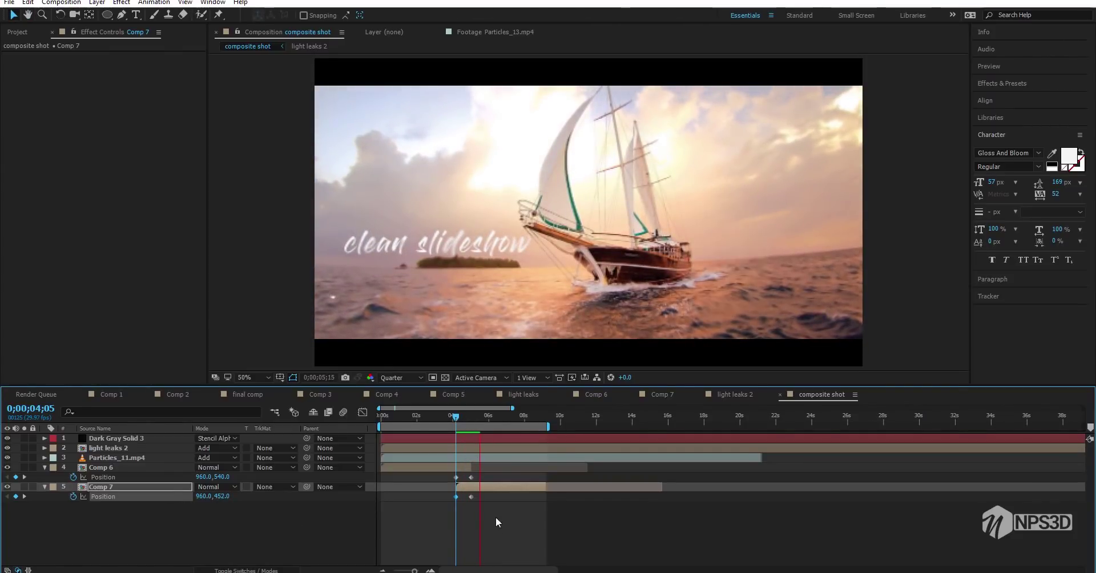
pyautogui.press('space')
# Apply Easy Ease to all position keyframes of Comp 6 and Comp 7, and preview the eased transition from the start.
pyautogui.moveTo(510, 520); pyautogui.dragTo(429, 468)
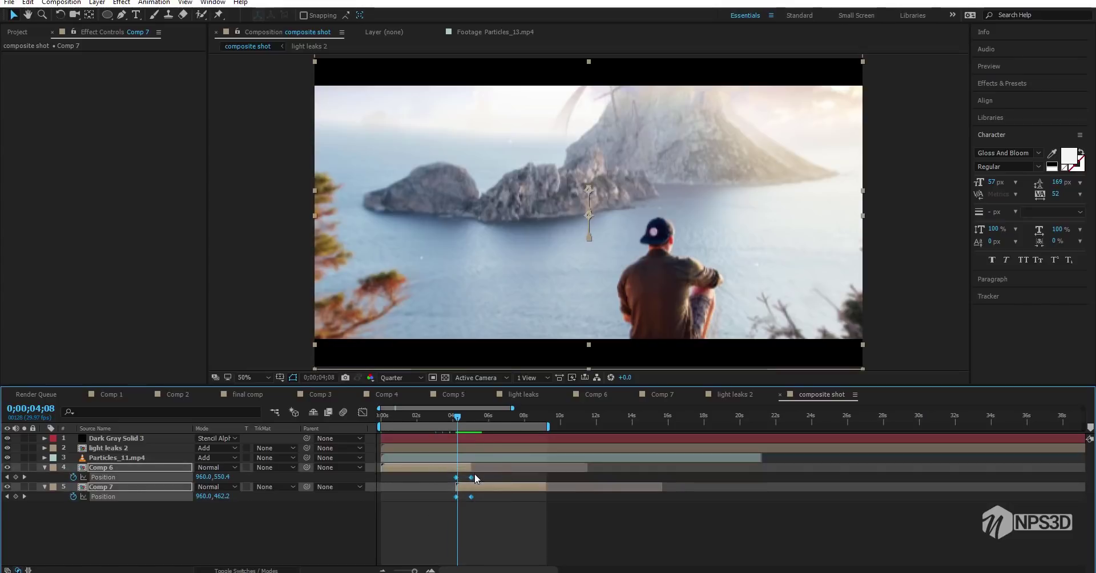
pyautogui.rightClick(471, 477)
pyautogui.moveTo(510, 469)
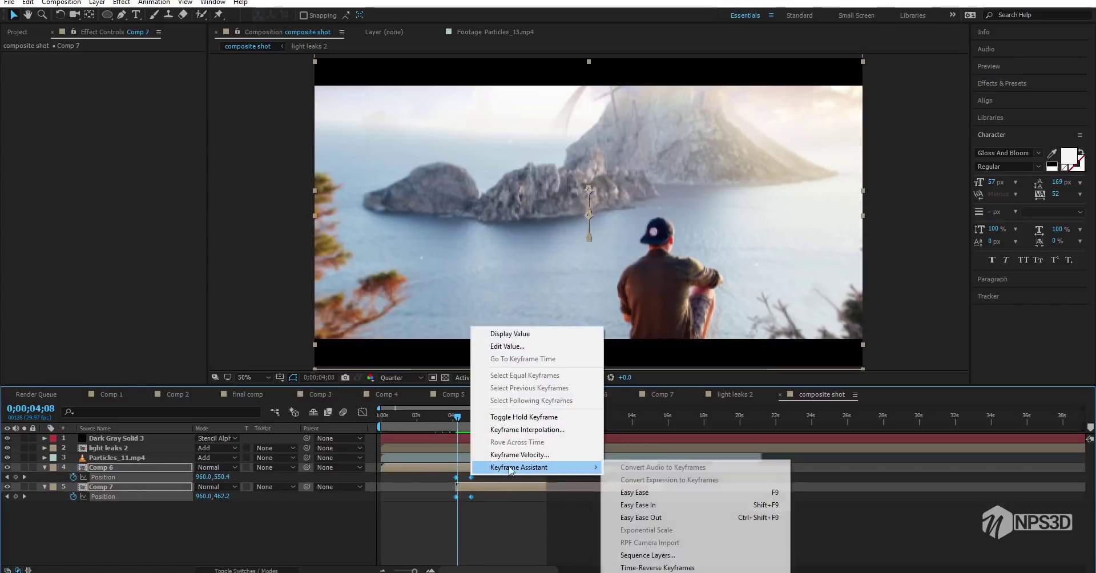
pyautogui.click(635, 492)
pyautogui.moveTo(458, 430); pyautogui.dragTo(451, 422)
pyautogui.press('space')
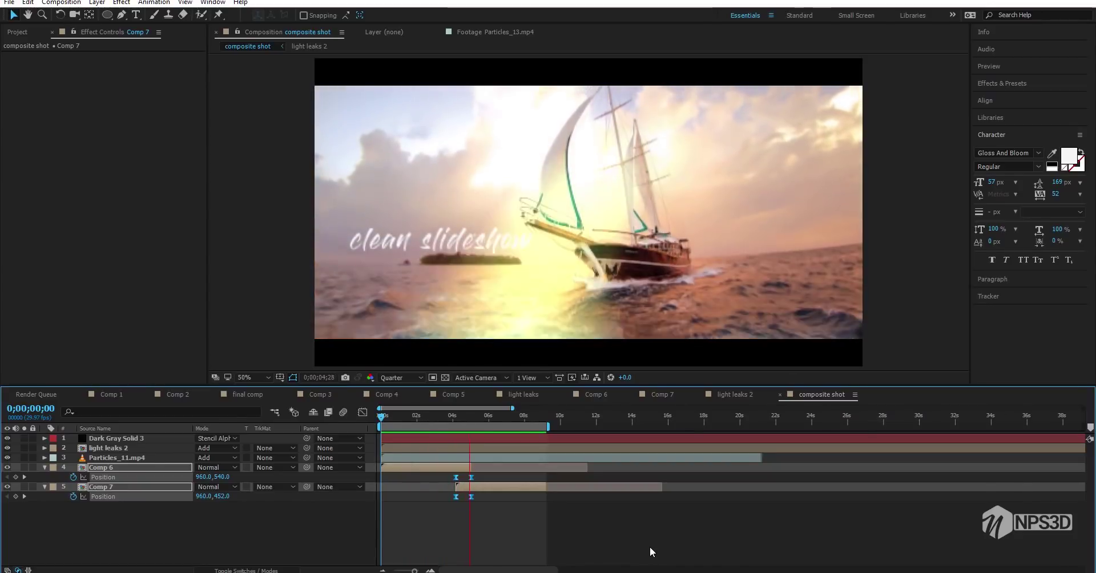
# Set the composition viewer's resolution to Half and preview the composite from 0;00;00;00.
pyautogui.click(394, 378)
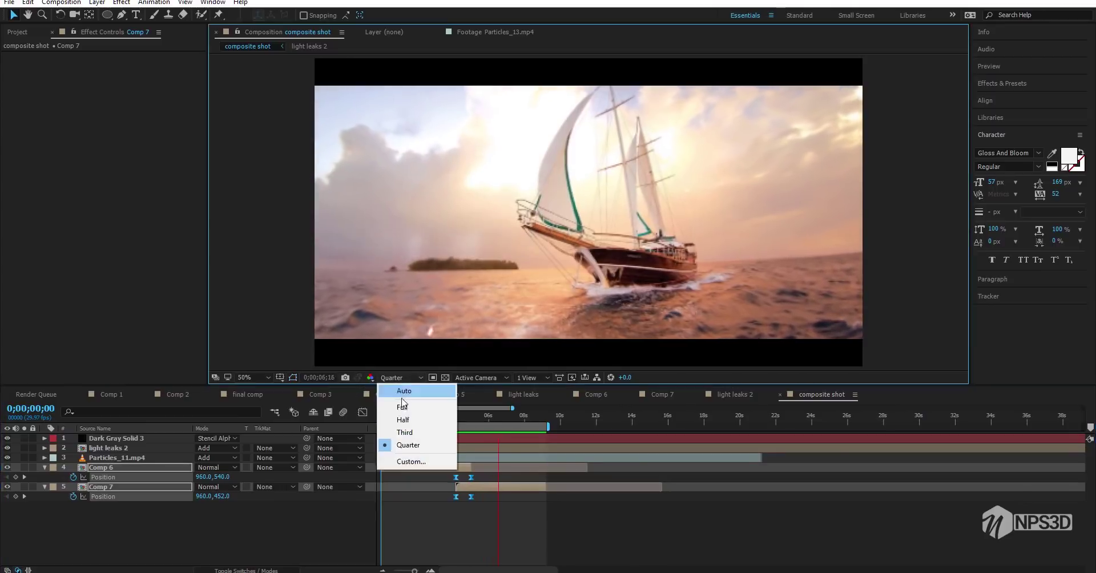
pyautogui.click(402, 407)
pyautogui.click(392, 380)
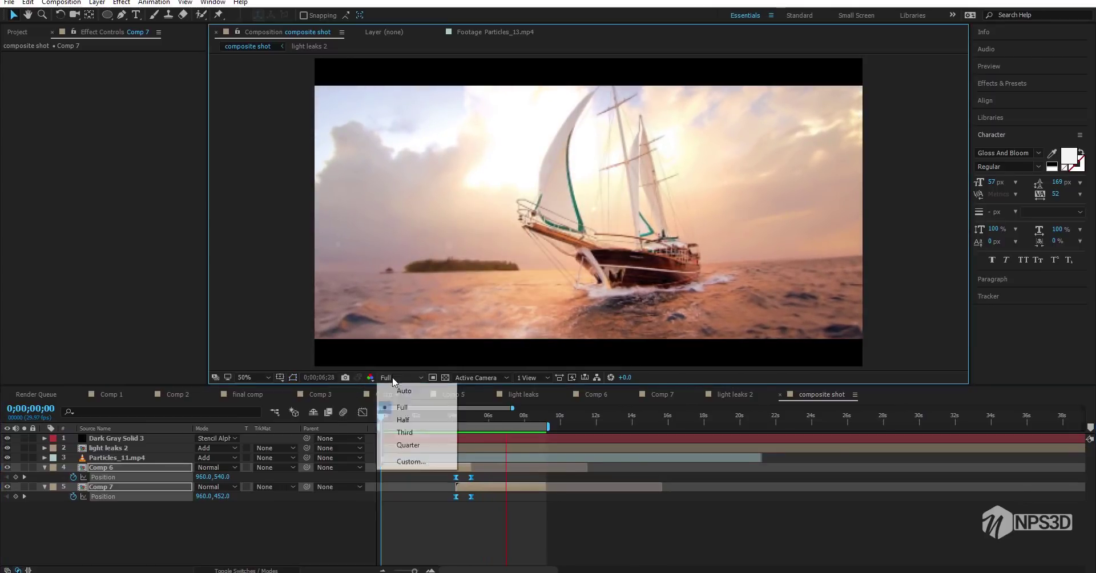
pyautogui.click(404, 420)
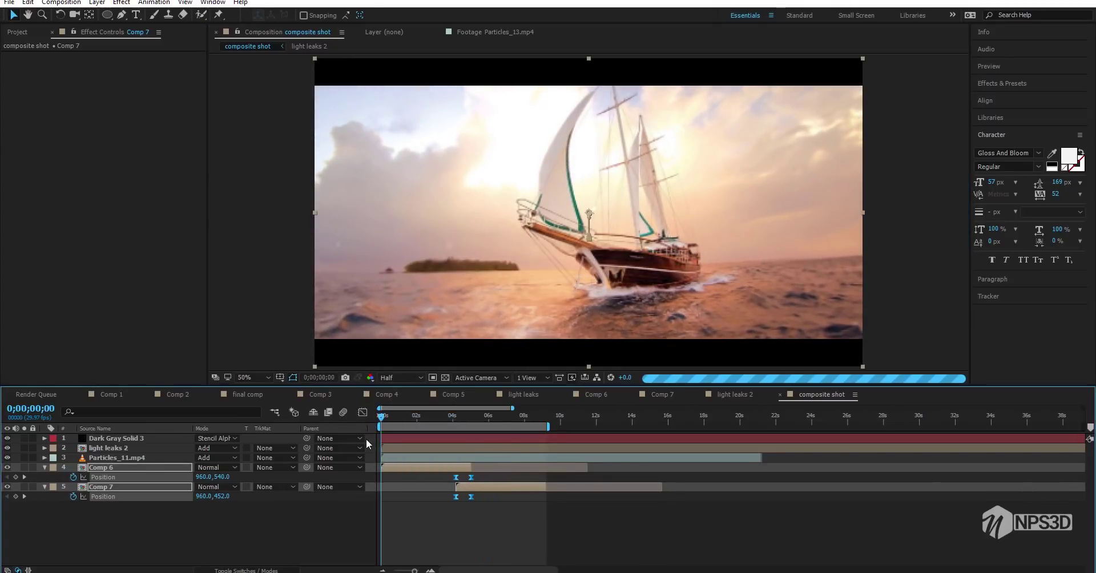
pyautogui.press('space')
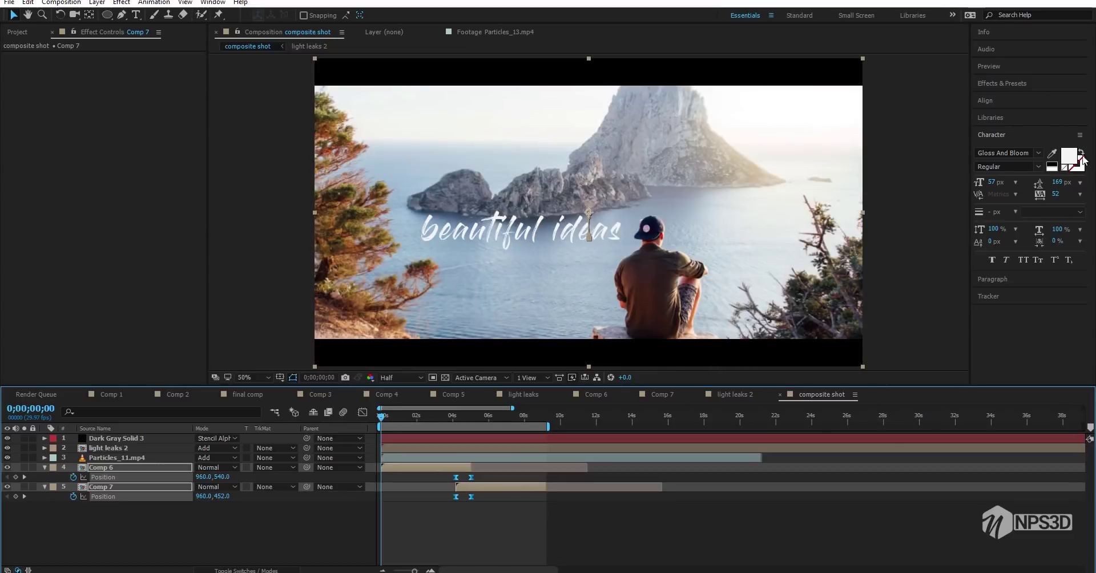
pyautogui.click(996, 66)
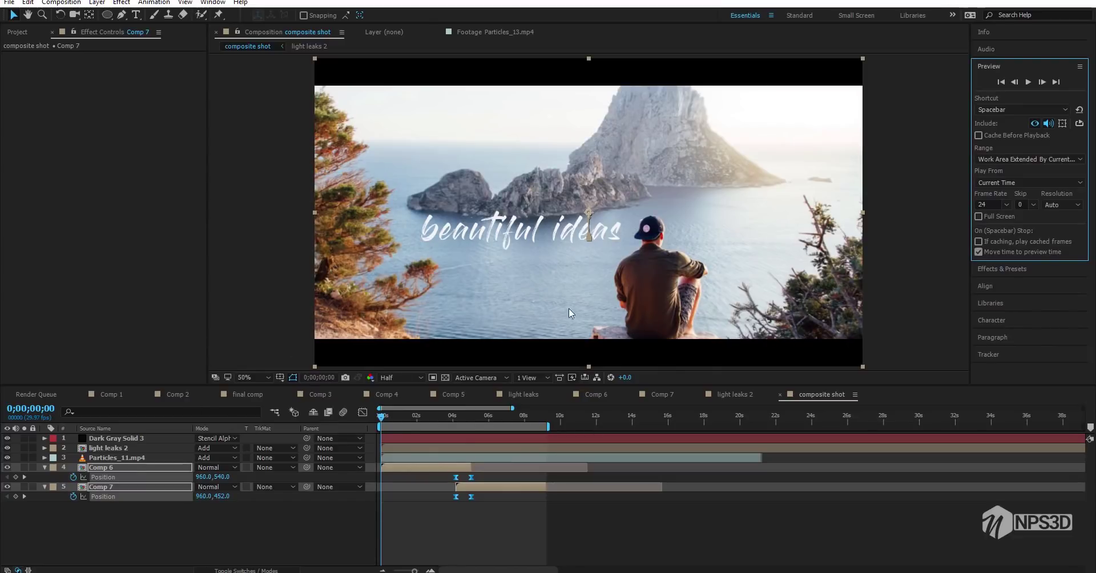
pyautogui.click(1030, 81)
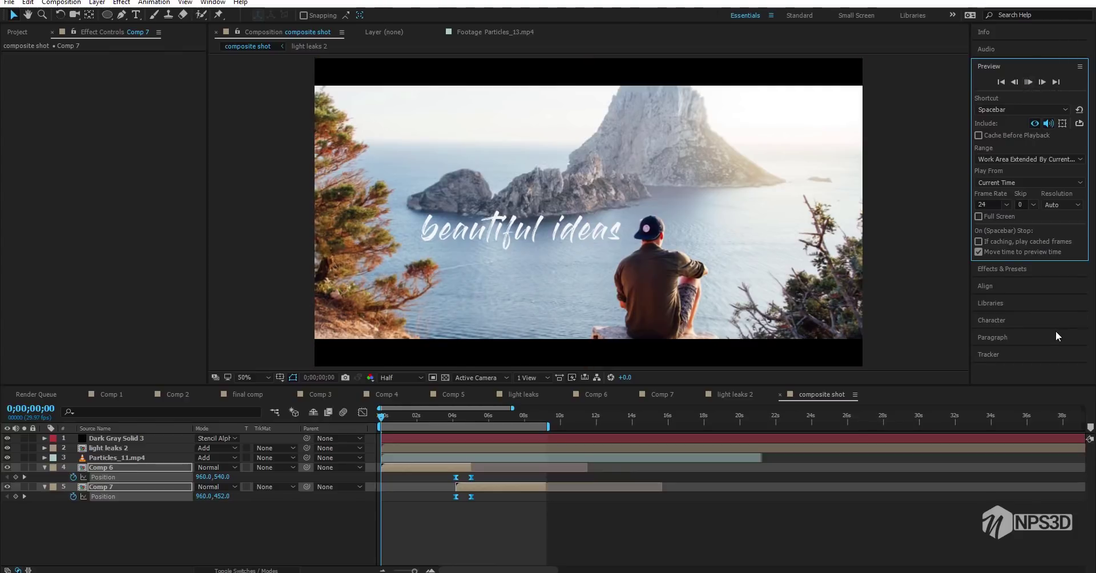